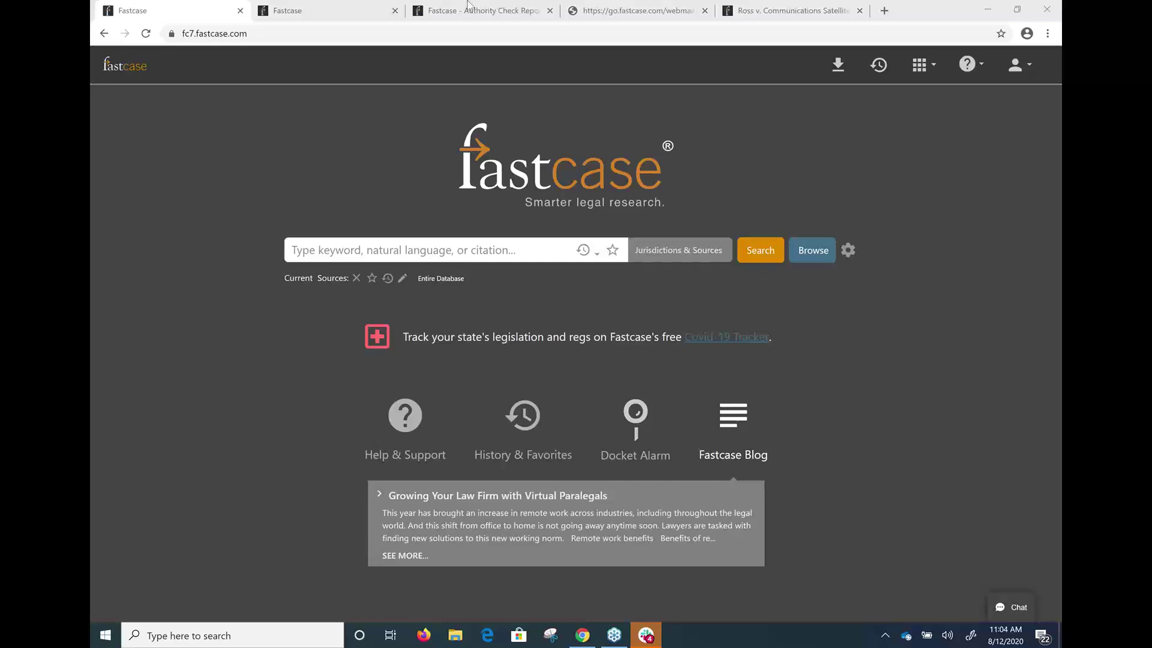
View the Fastcase 6 start page, return to Fastcase 7 and show its account options
left_click(316, 4)
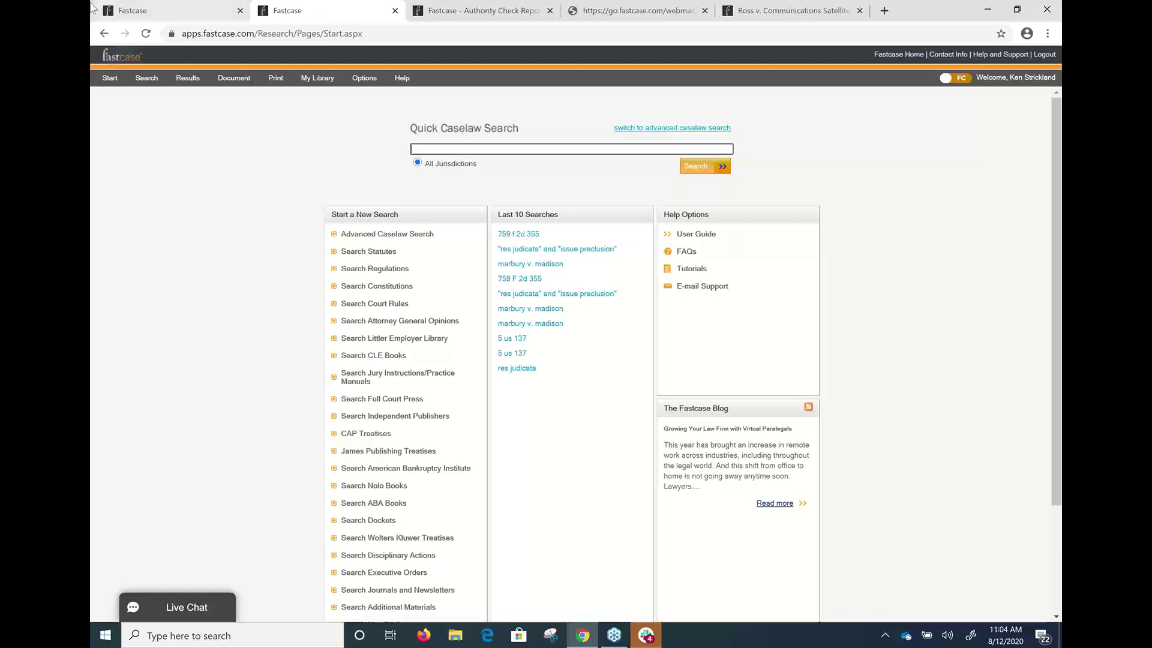
left_click(154, 10)
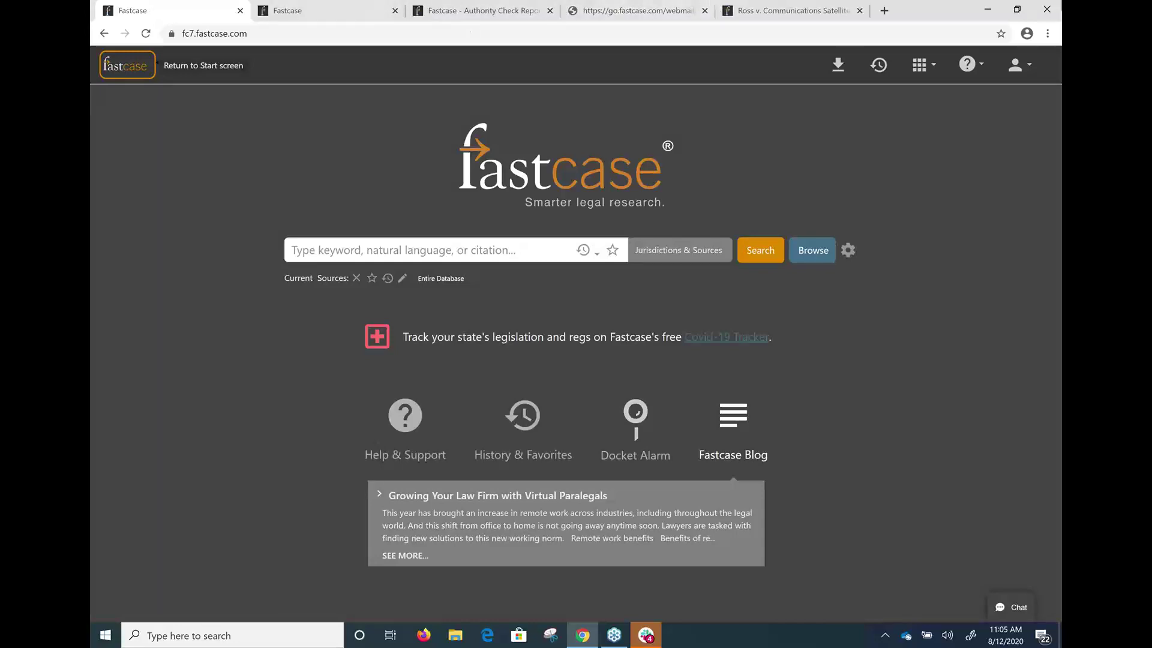
left_click(1040, 74)
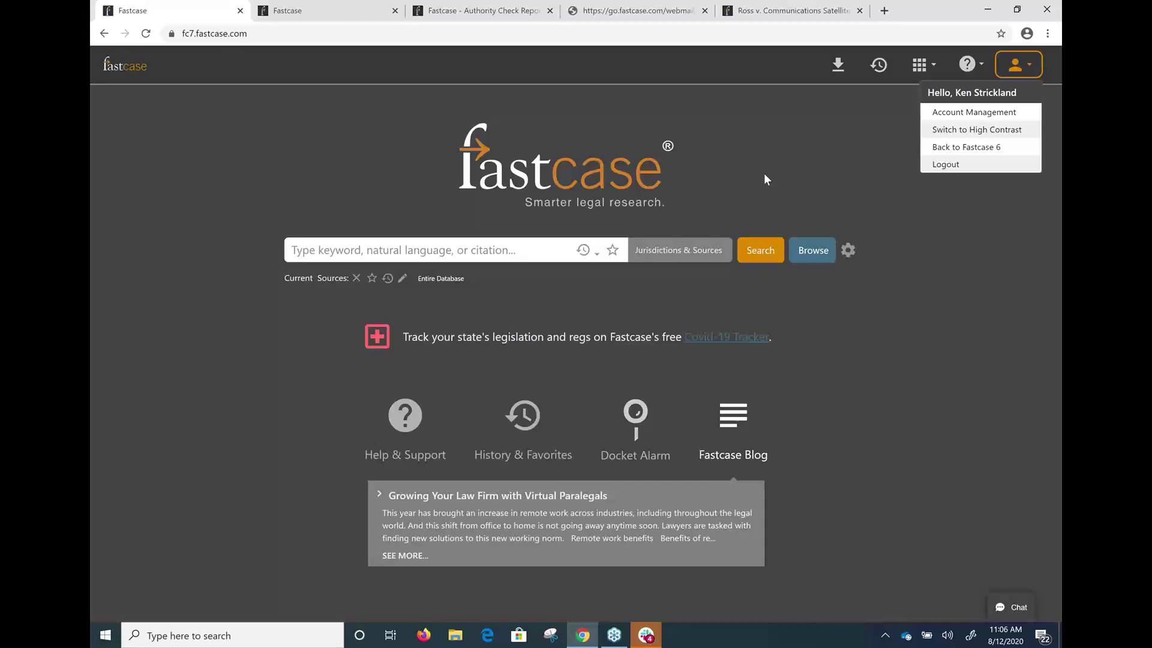
View the Fastcase 7 changelog from the help options and close it again
left_click(969, 66)
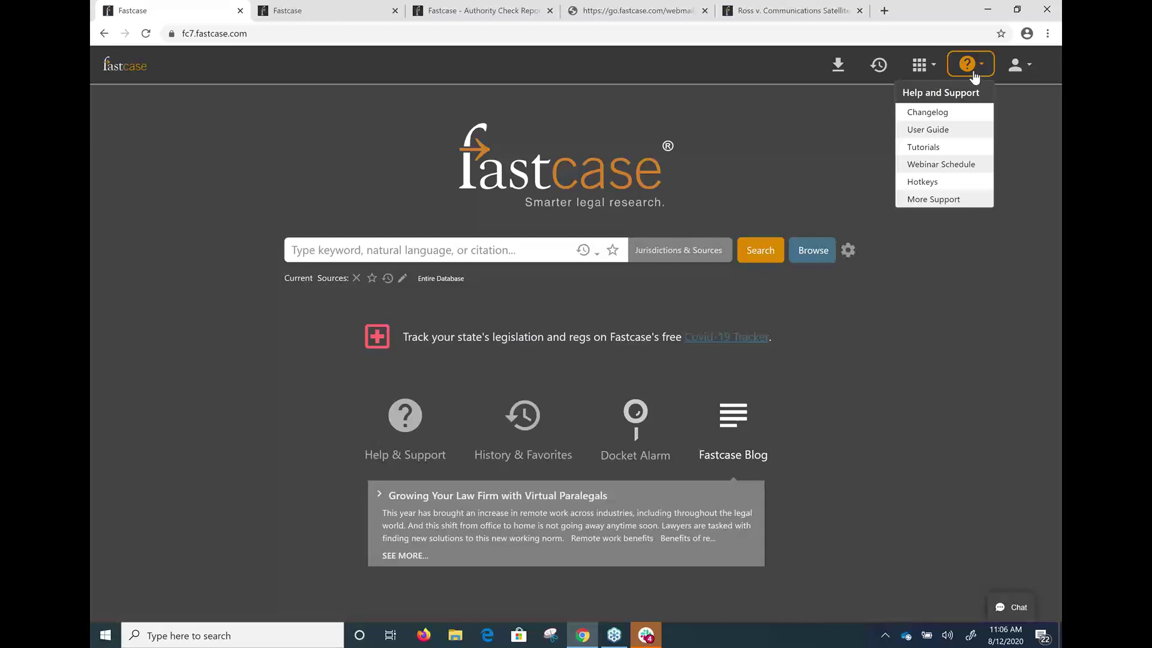
left_click(925, 112)
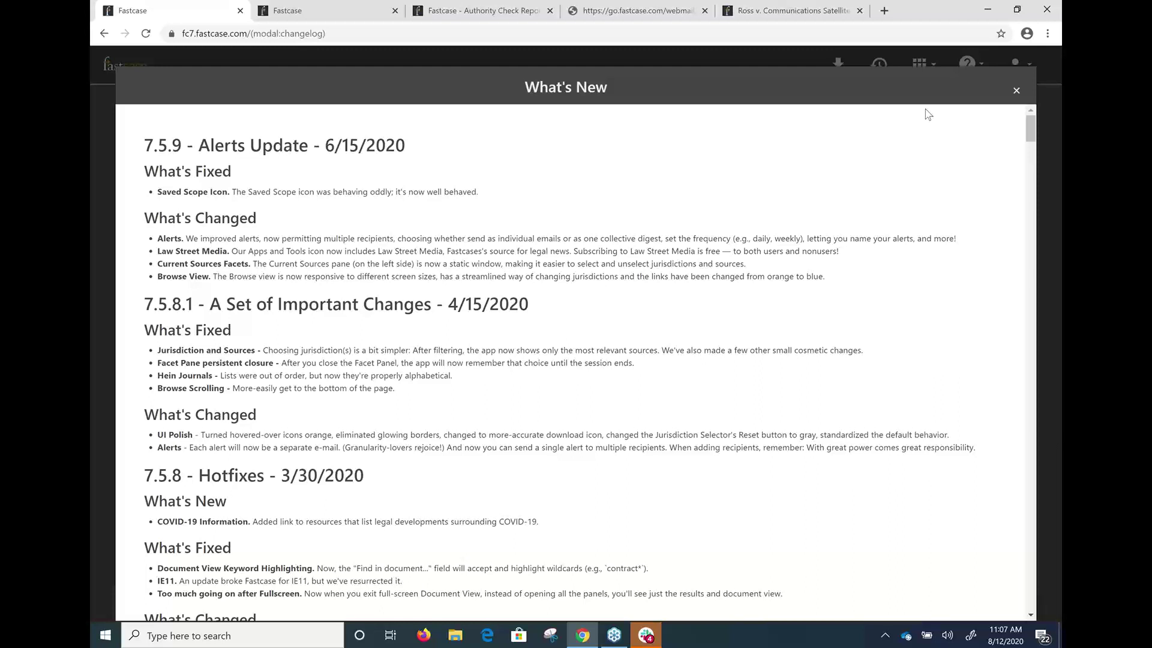
left_click(1022, 100)
Open the Fastcase user guide documentation page, then return to the Fastcase 7 start page
left_click(968, 64)
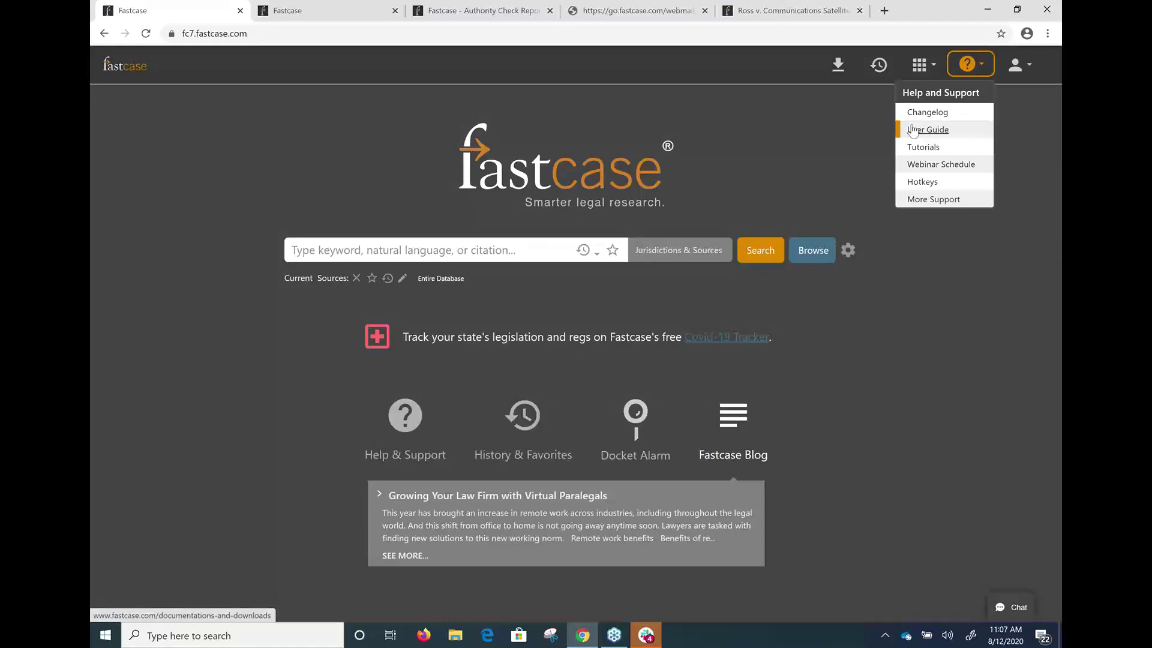
left_click(912, 130)
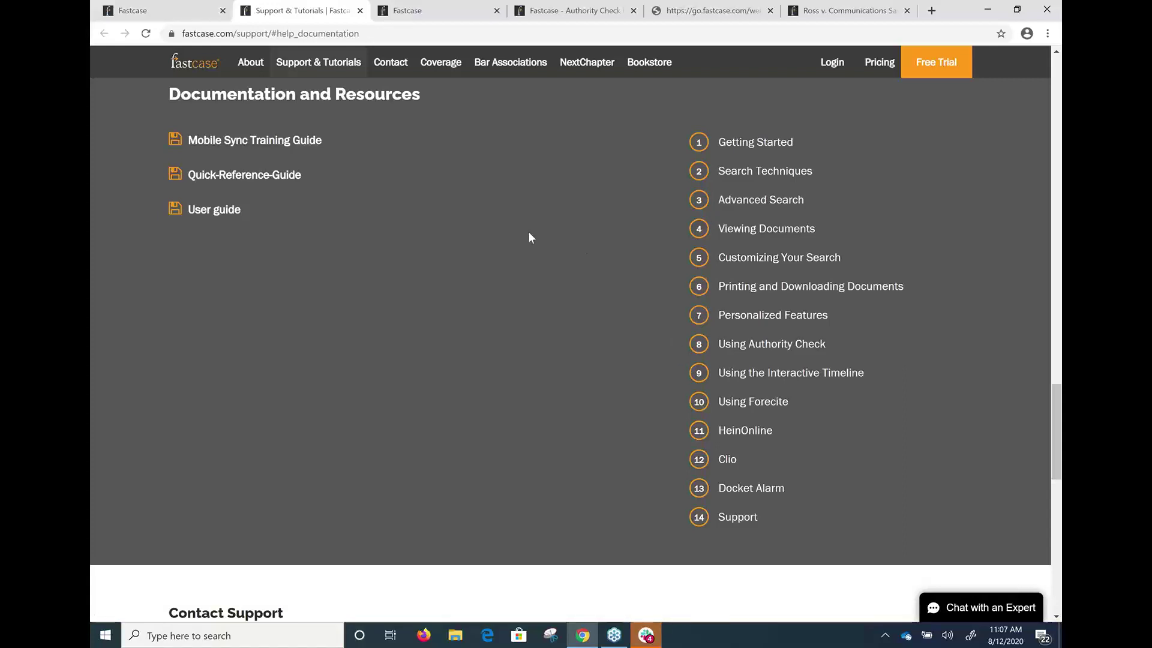
left_click(135, 10)
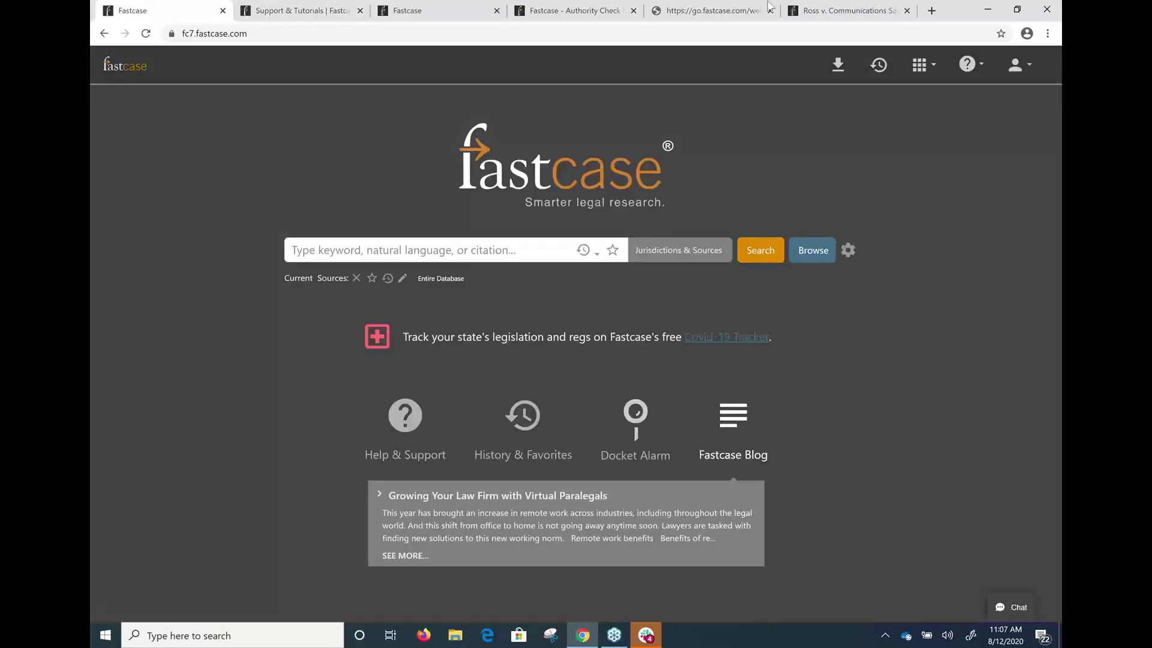
Show the Help and Support options in Fastcase 7, close the Slack window and dismiss the options
left_click(966, 65)
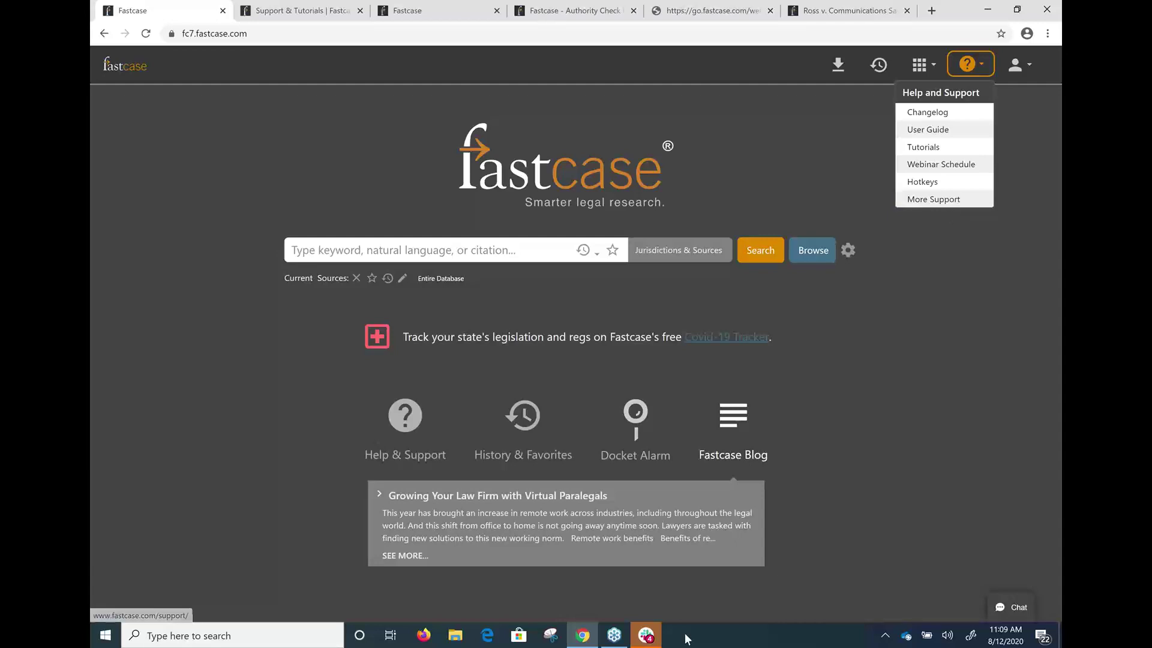
right_click(648, 638)
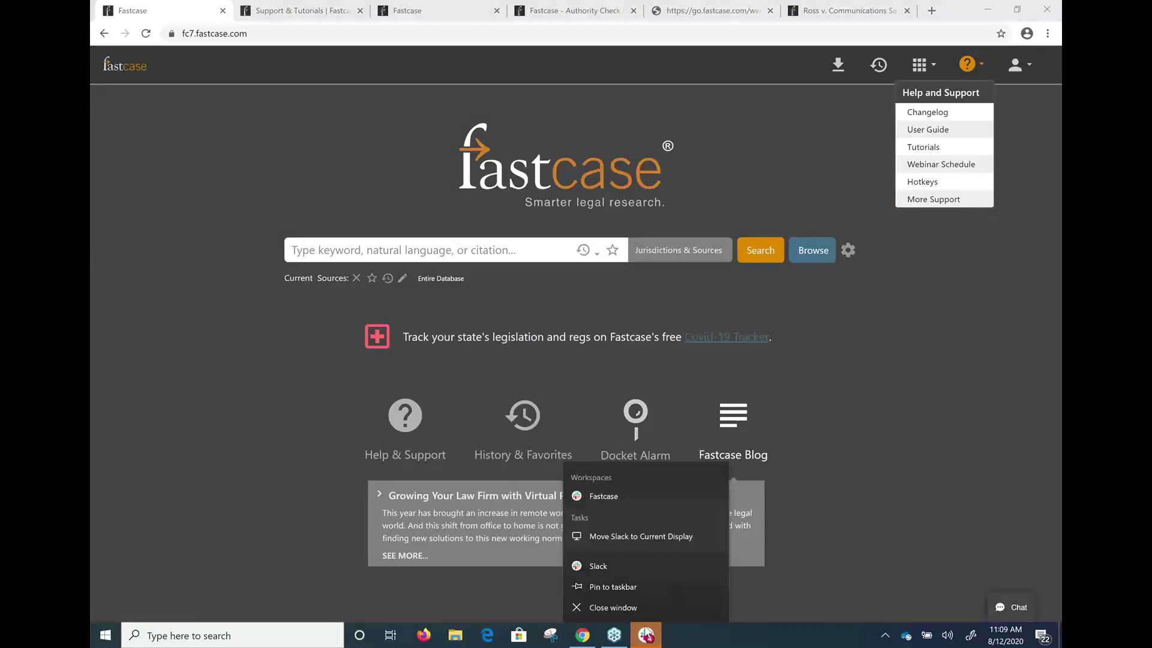
left_click(639, 612)
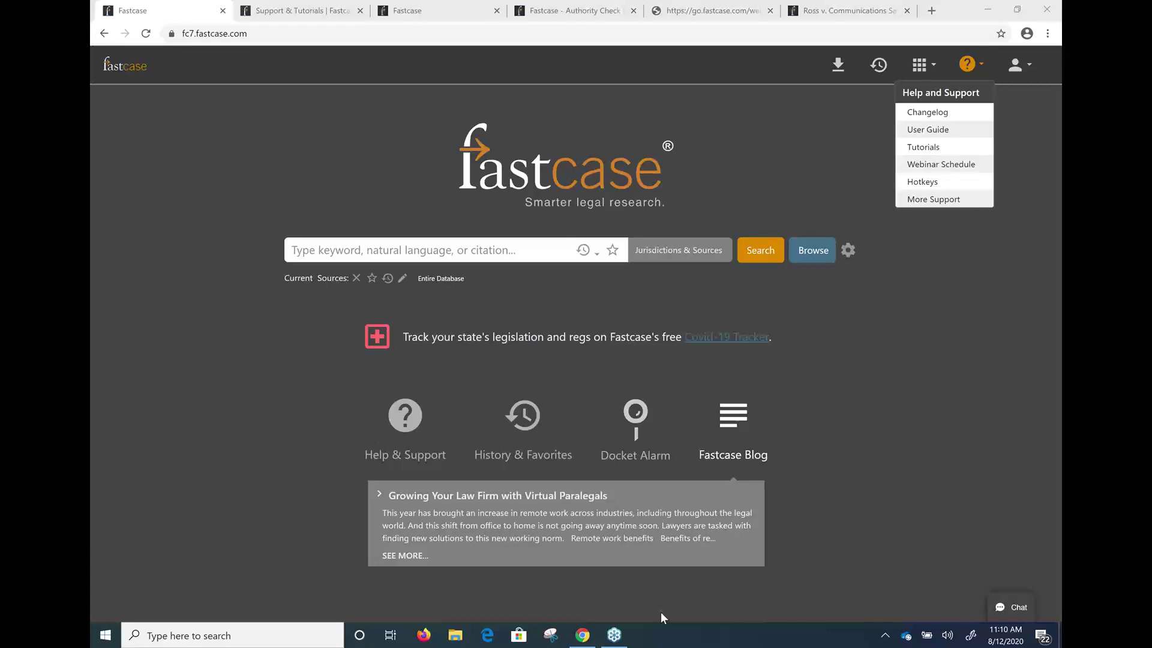
left_click(983, 501)
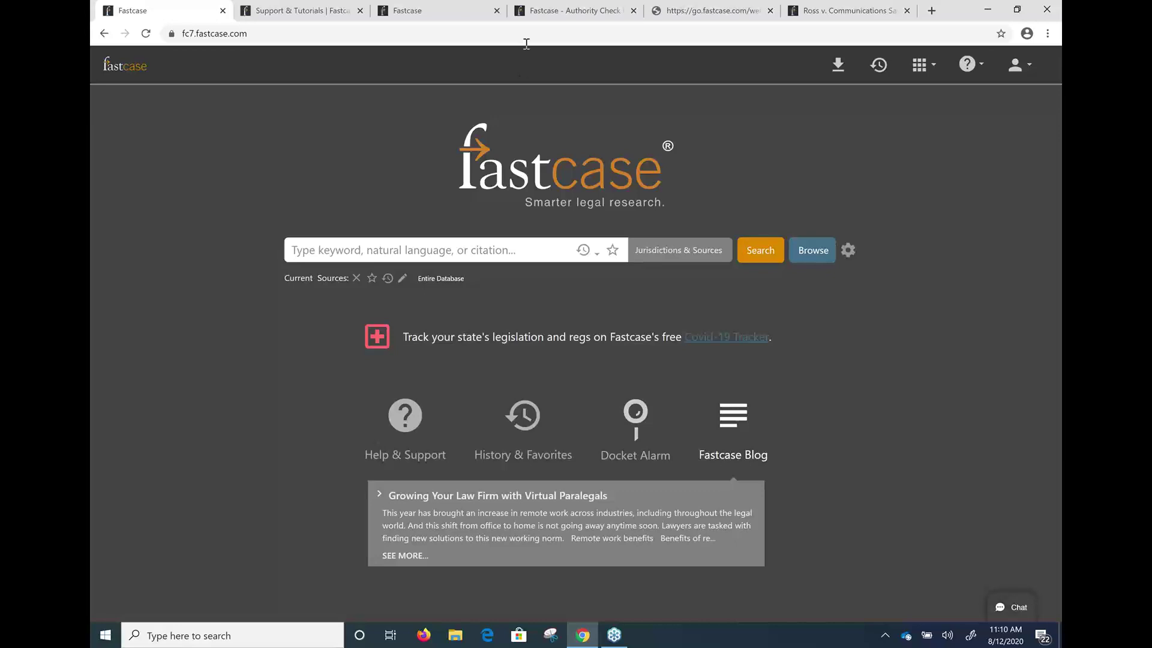
Move the Fastcase 6 browser tab directly beside the Fastcase 7 tab and return to Fastcase 7
left_click_drag(443, 7, 306, 8)
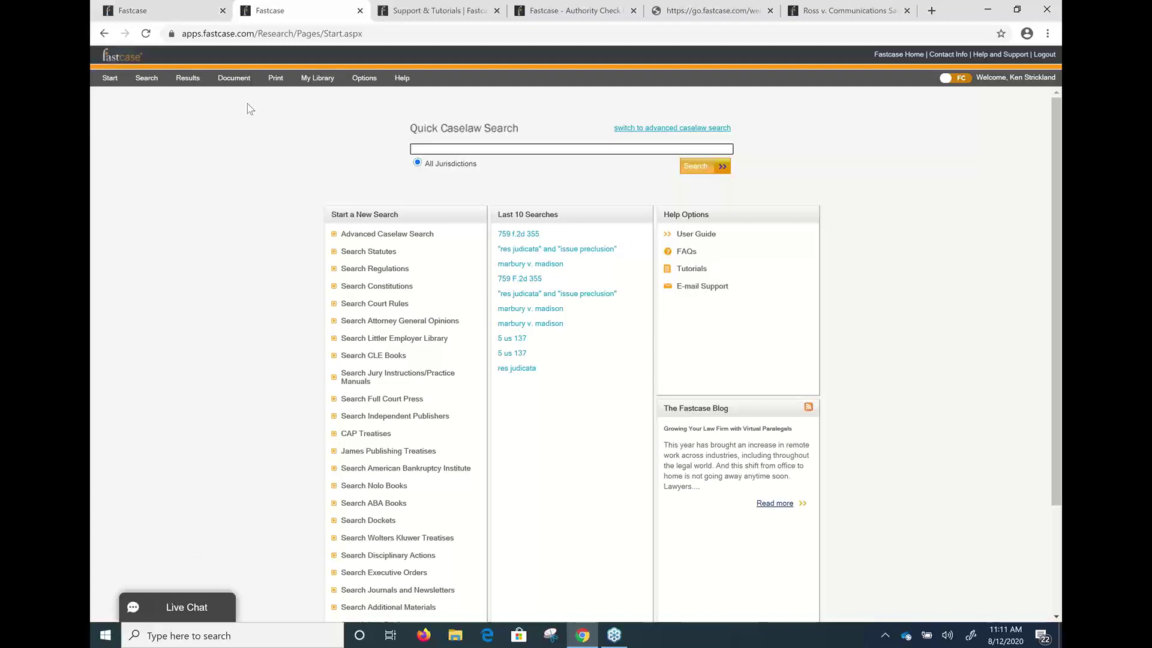
left_click(134, 13)
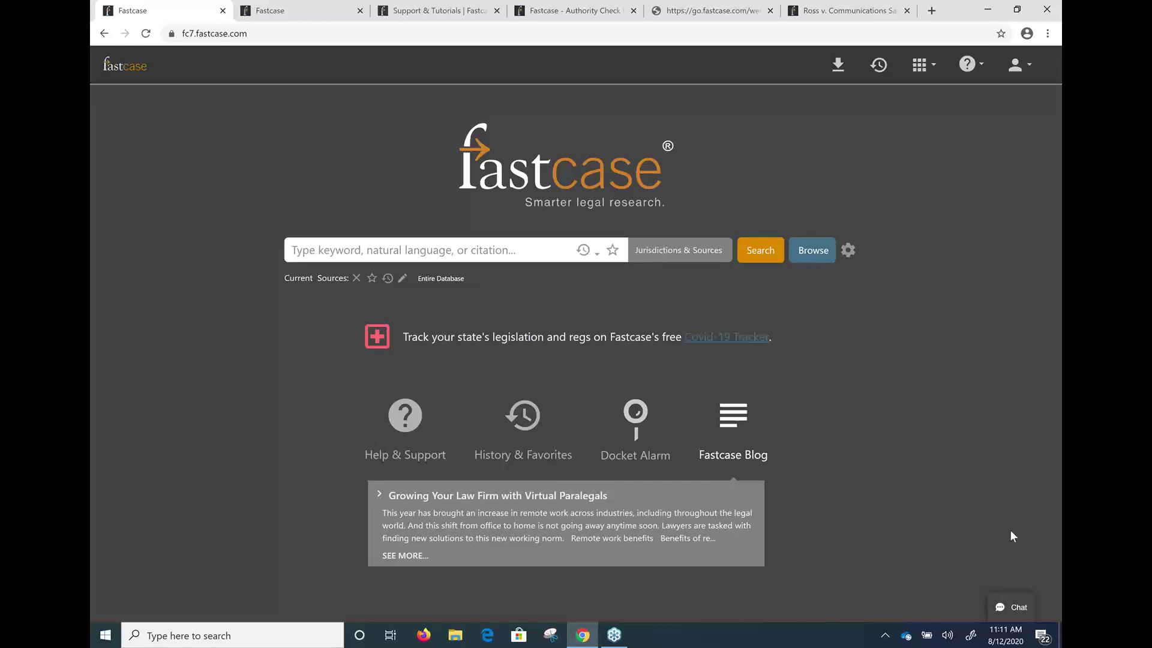
View the support chat form on the Fastcase 7 start page and close it without starting a chat
left_click(1016, 607)
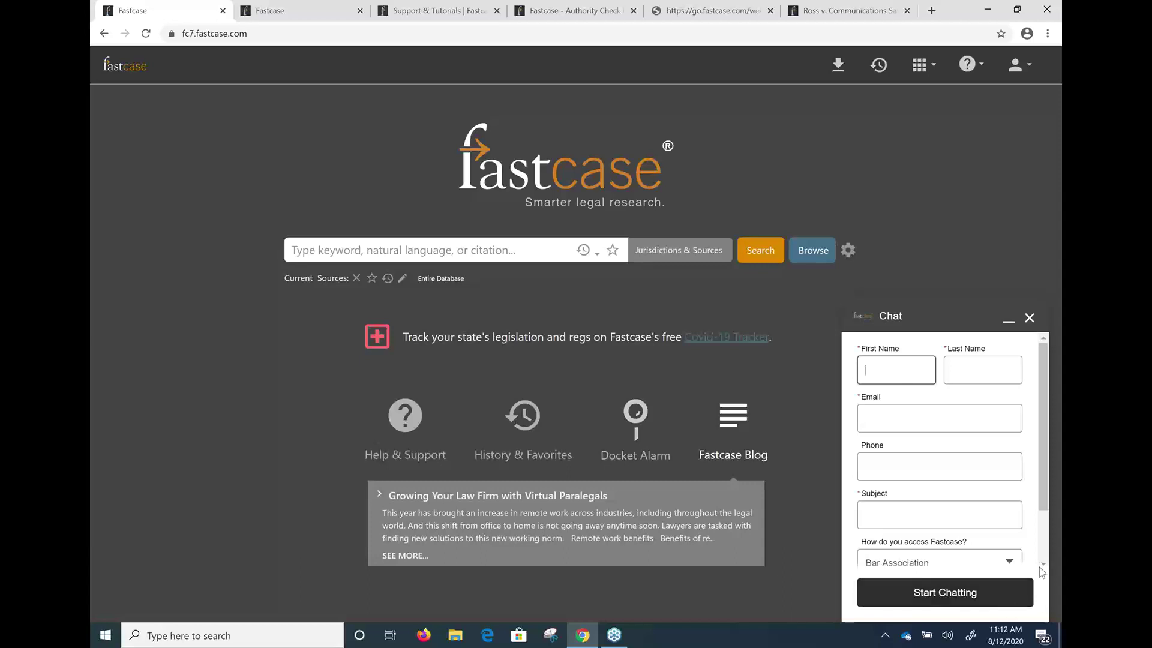
left_click(1027, 316)
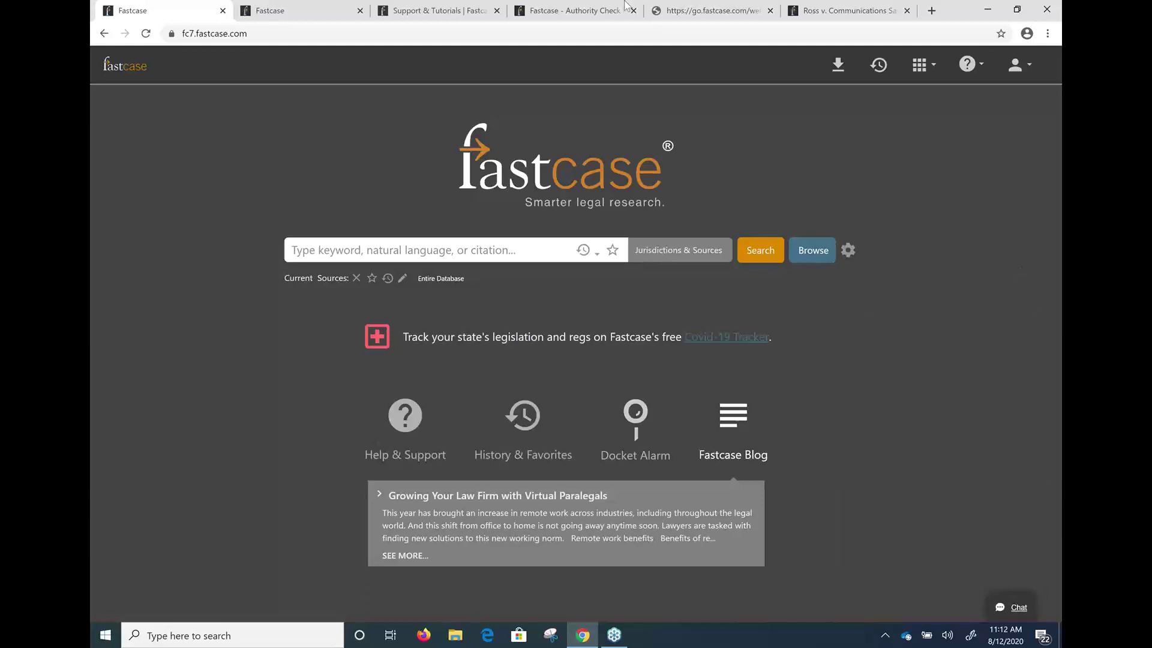
In Fastcase 6, browse the statutes and expand Oregon to list the editions of the Oregon Revised Statutes
left_click(298, 6)
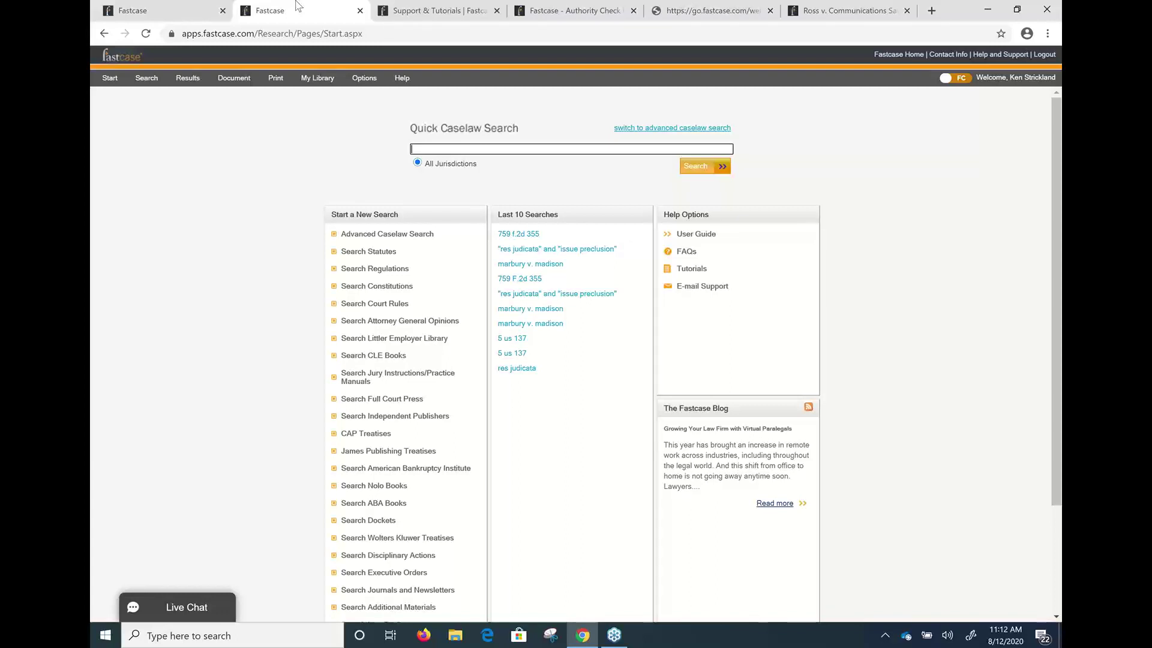
left_click(371, 254)
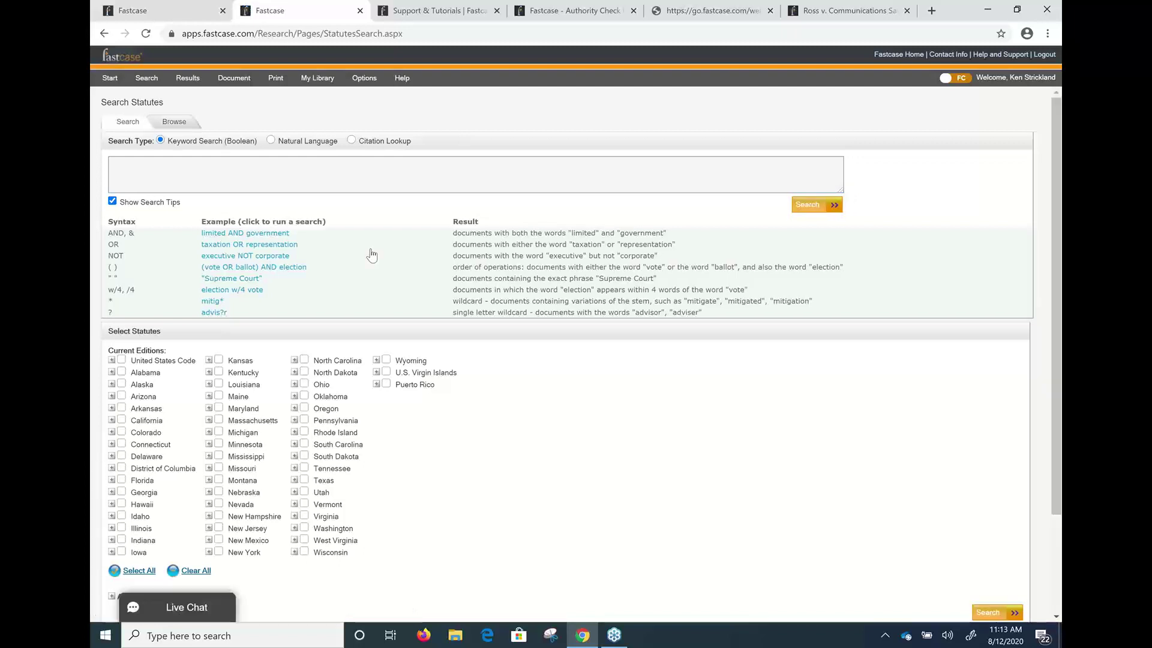
left_click(183, 127)
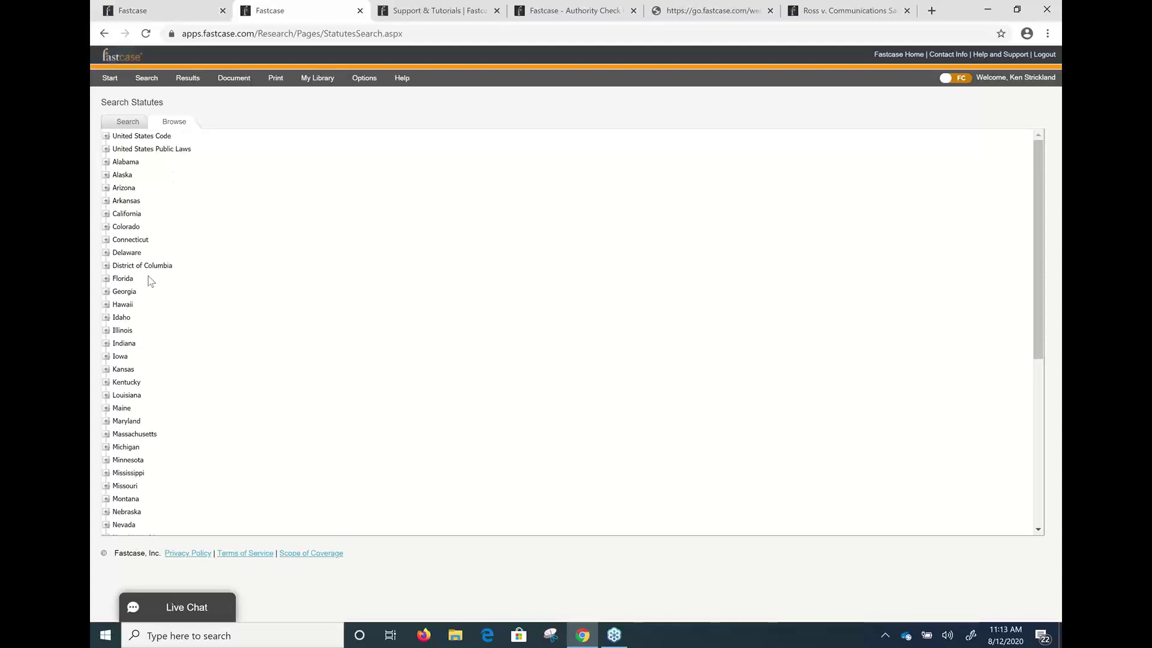
scroll(155, 283, "down", 5)
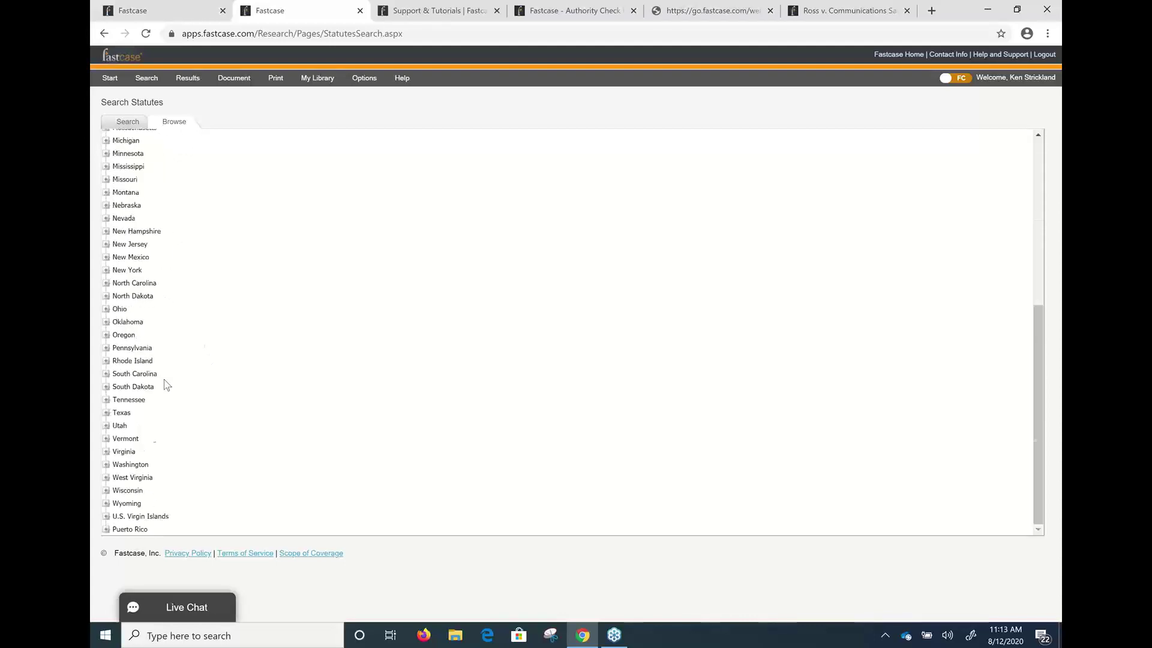
left_click(106, 335)
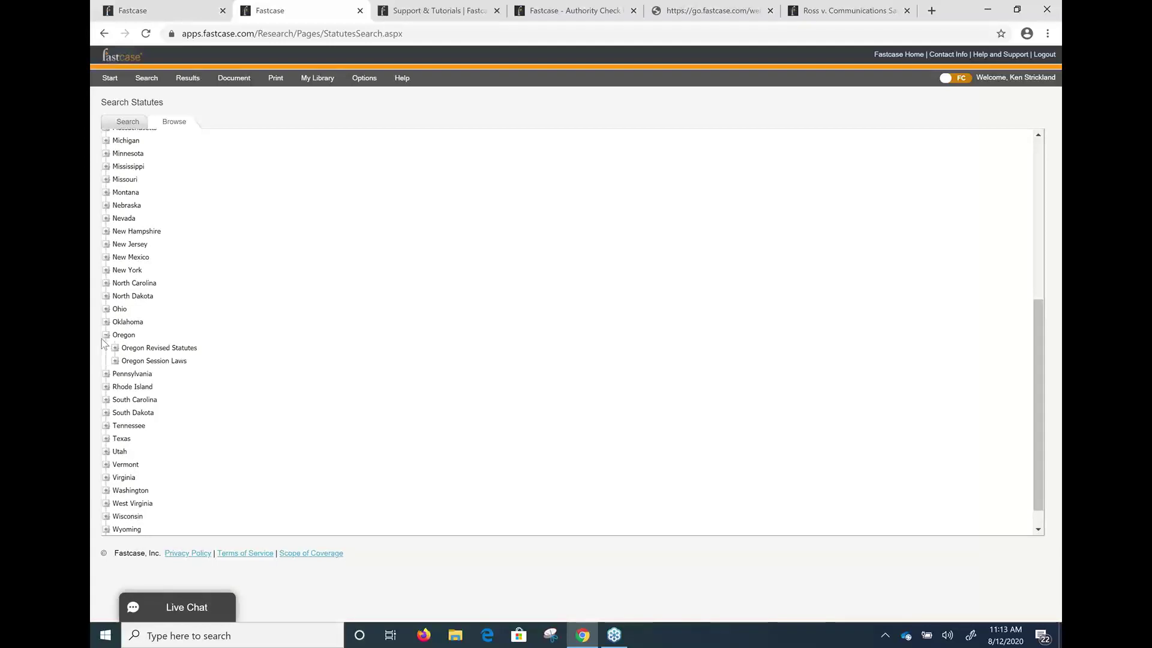
left_click(115, 349)
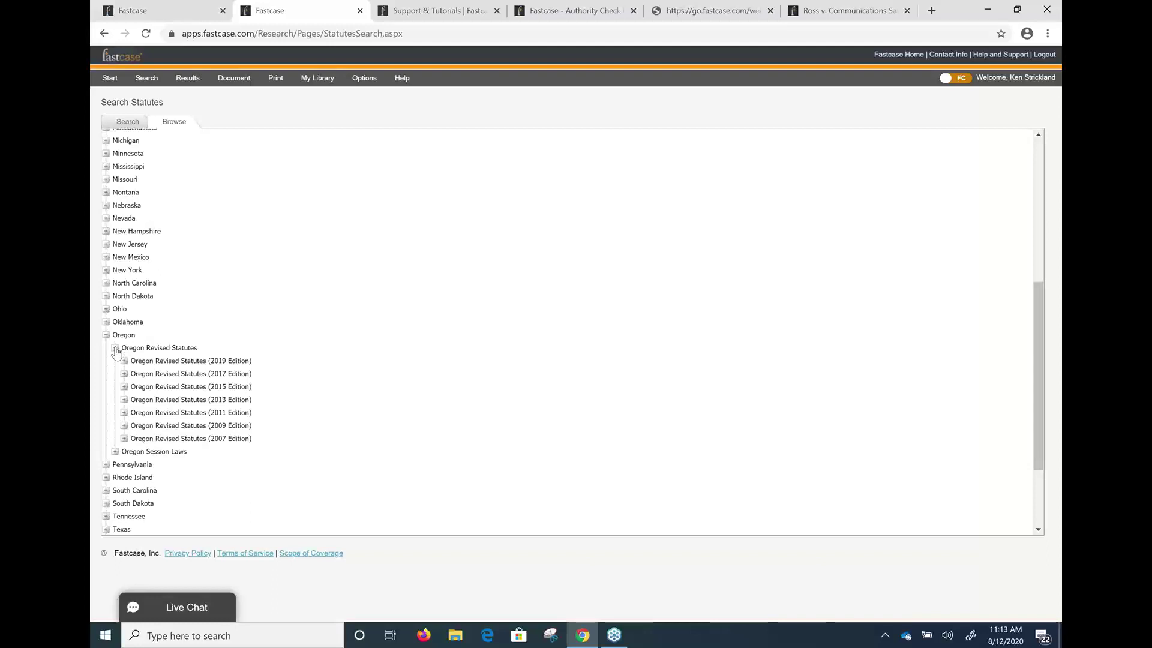
Switch to Fastcase 7, browse the Oregon & Federal materials and open the outline of the Oregon Revised Statutes
left_click(166, 6)
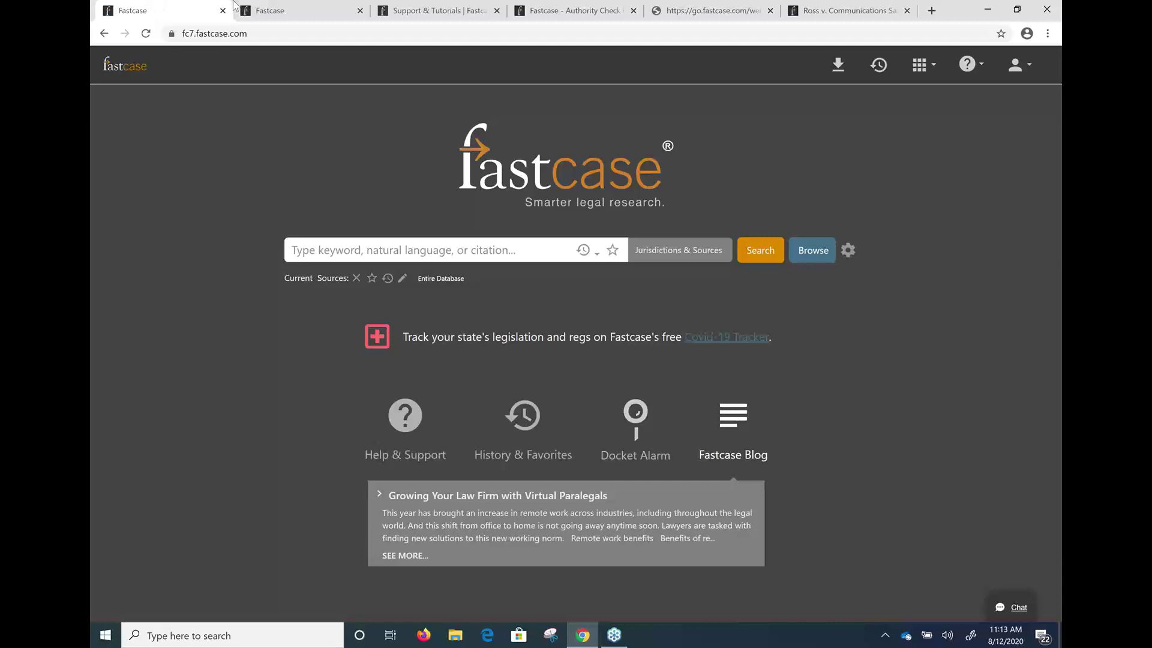
left_click(806, 259)
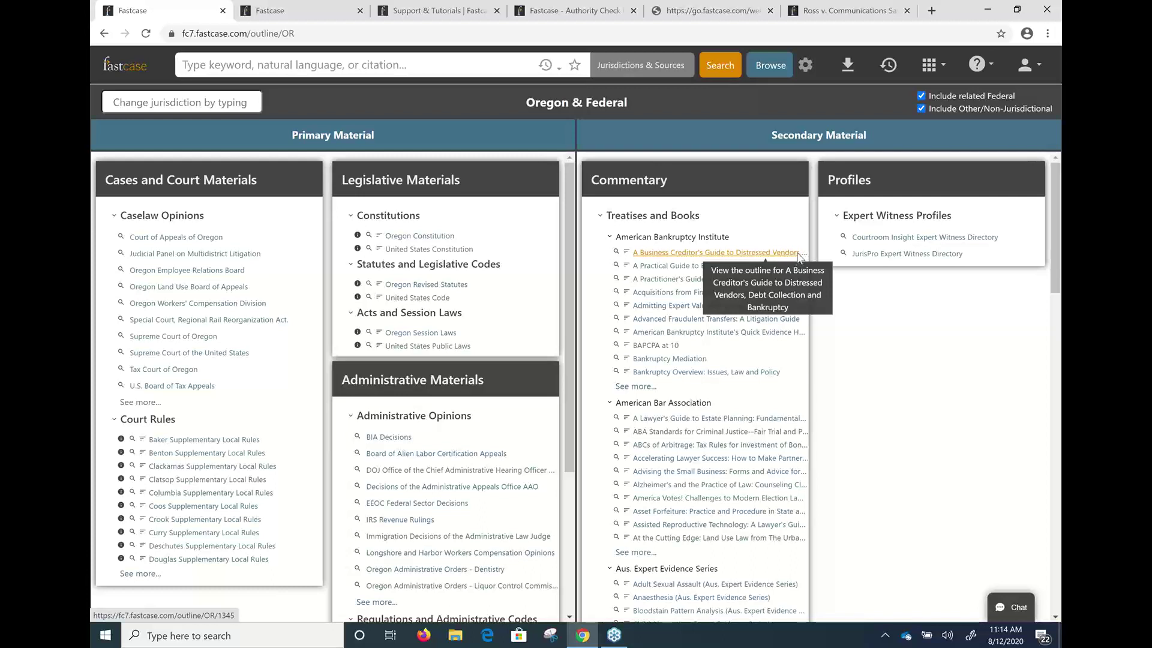
left_click(436, 286)
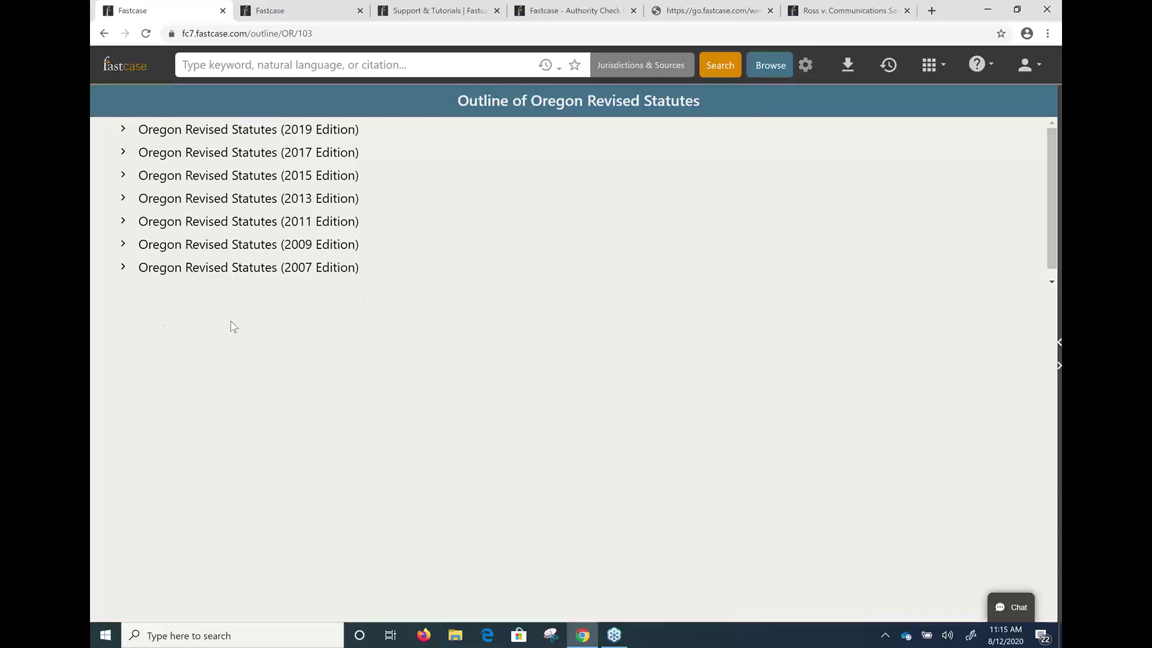
Expand the 2019 Edition through Volume 01 to Title Number 1 and download Chapter 001 Courts and Judicial Officers Generally
left_click(315, 131)
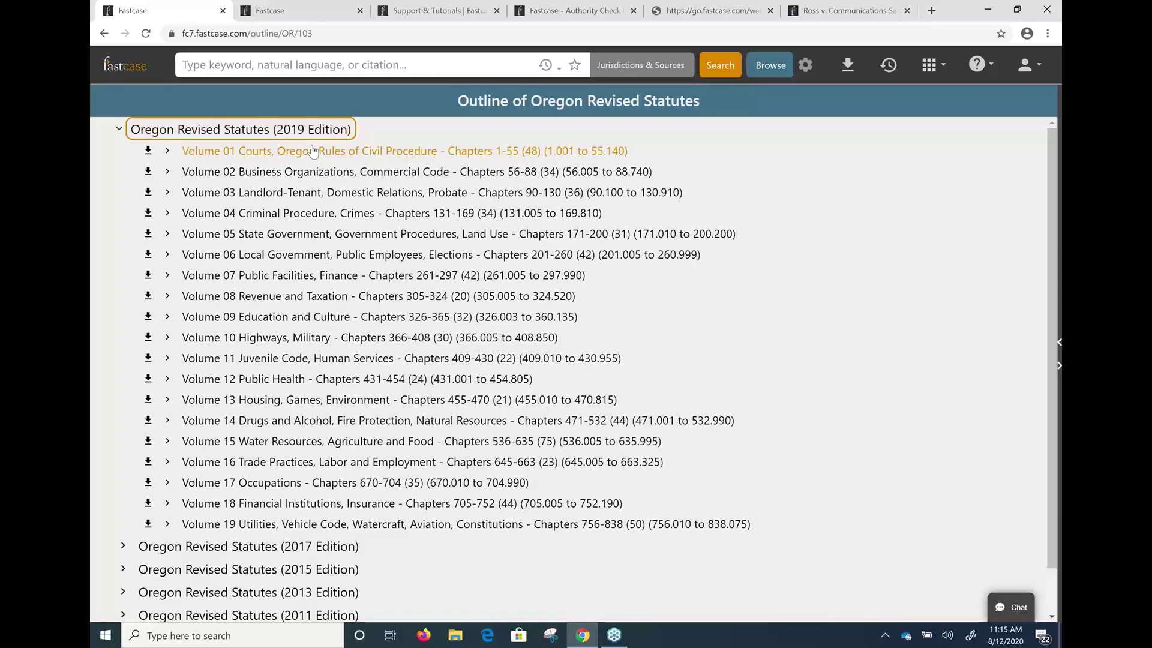
left_click(313, 150)
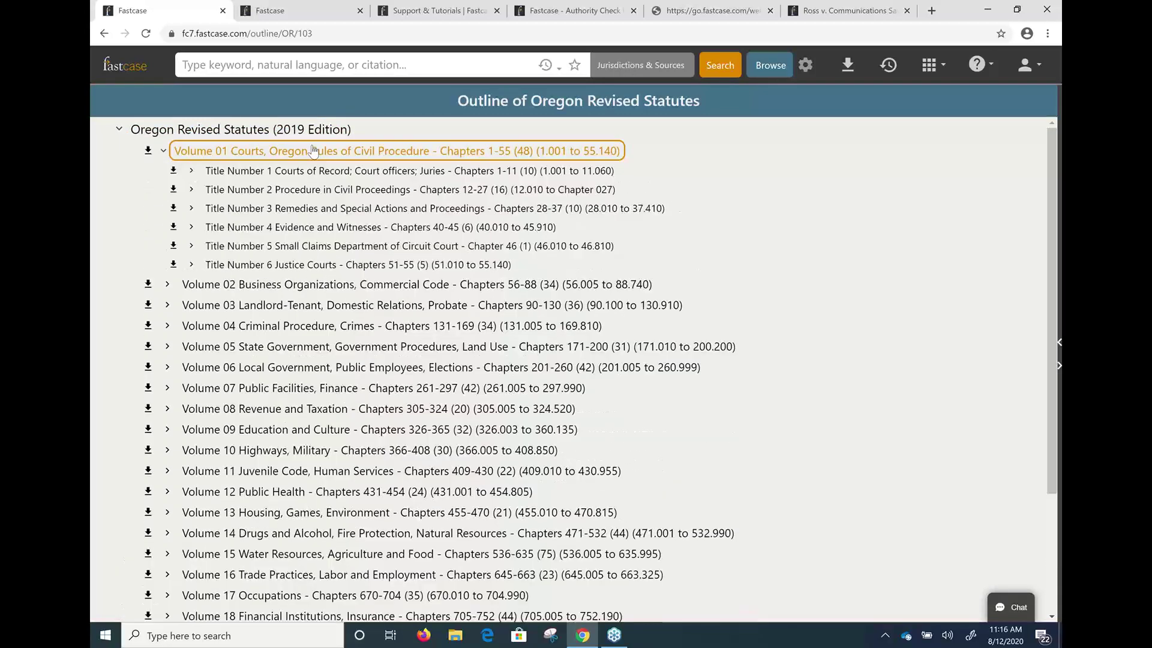
left_click(374, 173)
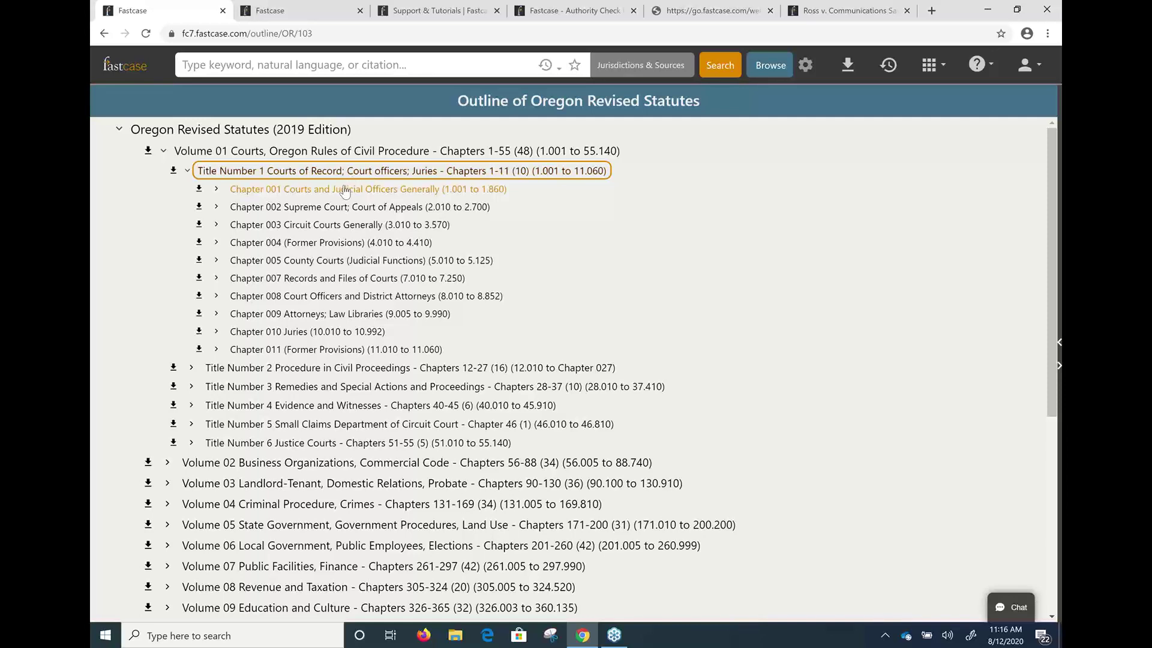
left_click(198, 190)
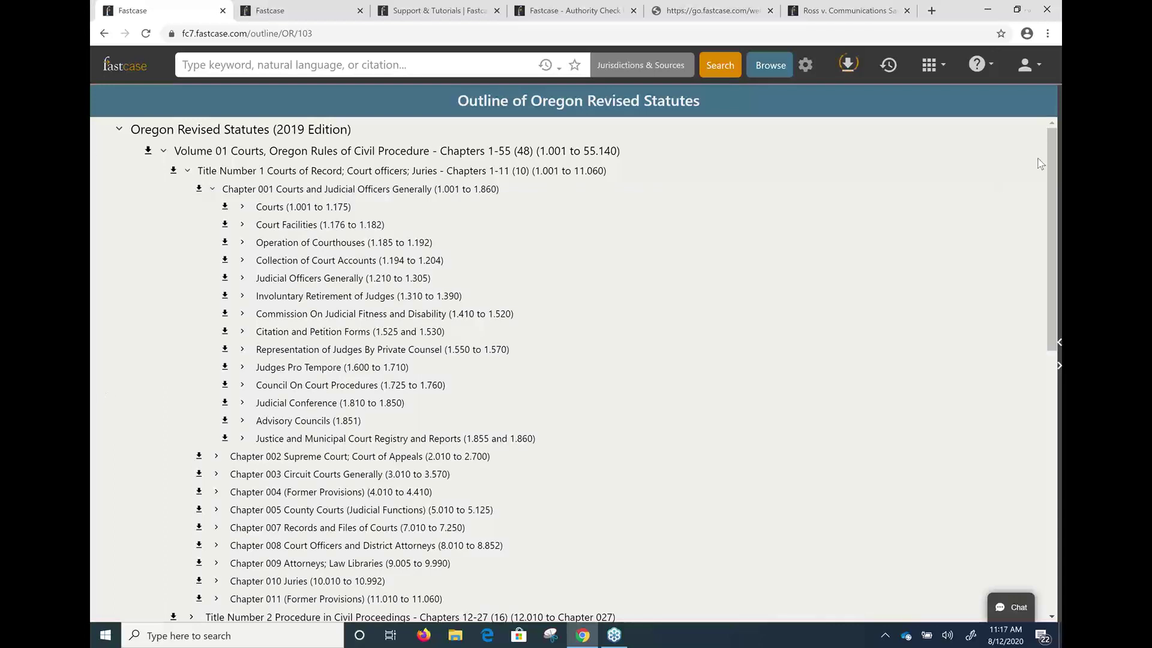
Expand Courts (1.001 to 1.175) under Chapter 001 and look through its list of sections
left_click(243, 207)
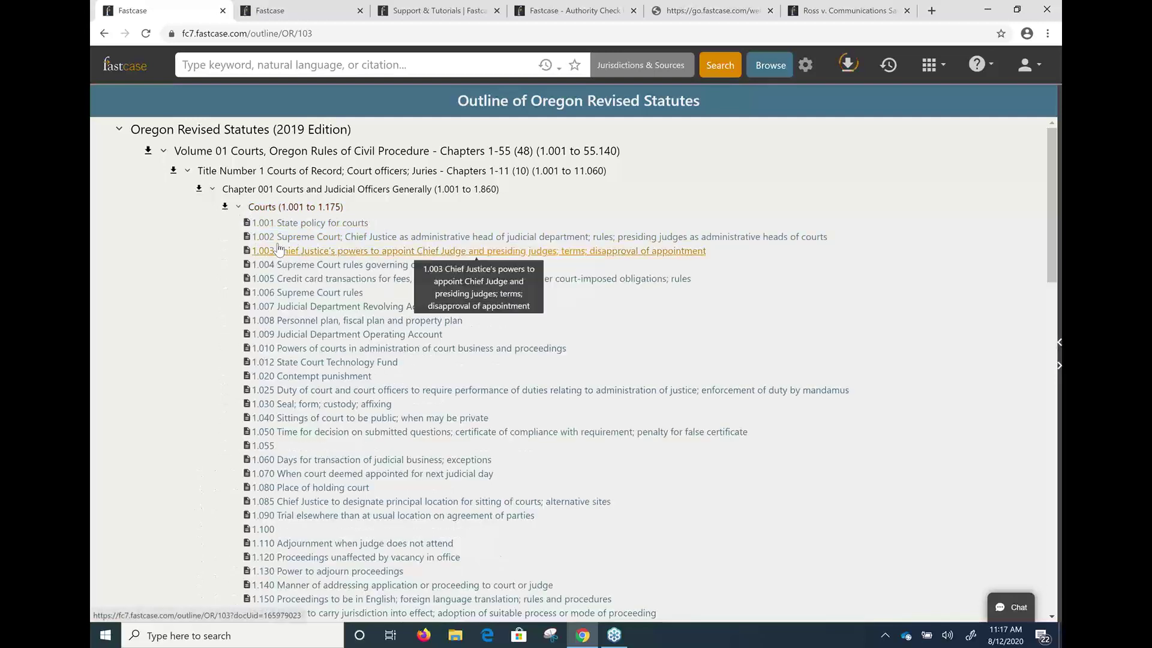
scroll(317, 420, "down", 2)
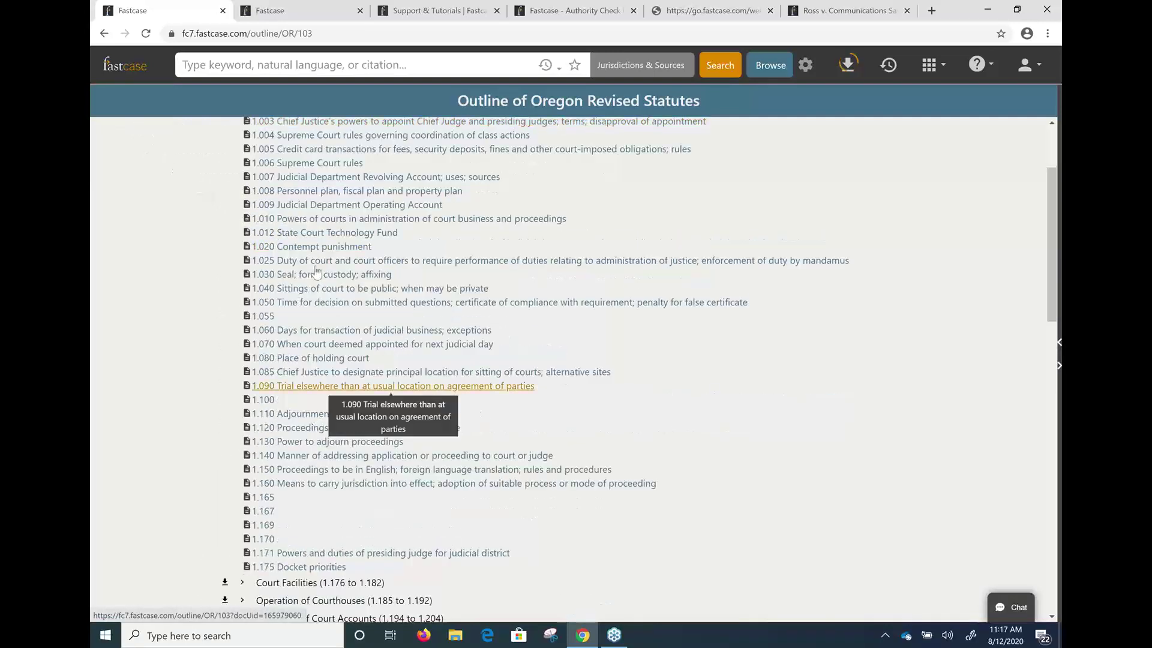
scroll(336, 324, "up", 2)
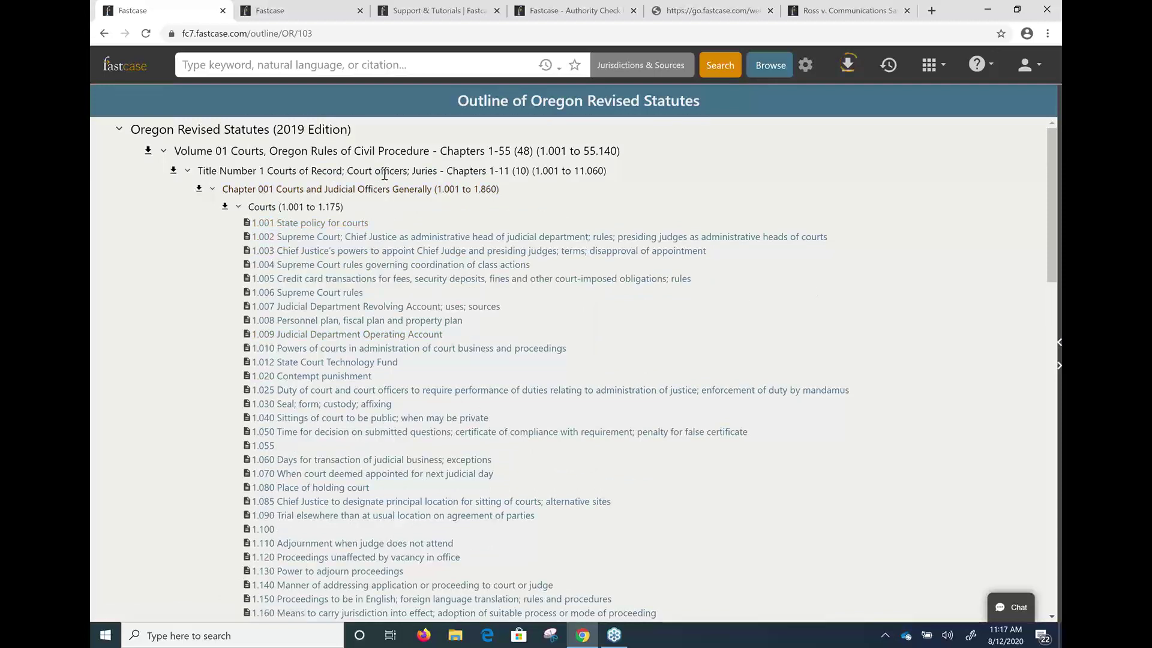
Return to the Fastcase 7 home page, browse the materials by jurisdiction and change the jurisdiction to California
left_click(128, 73)
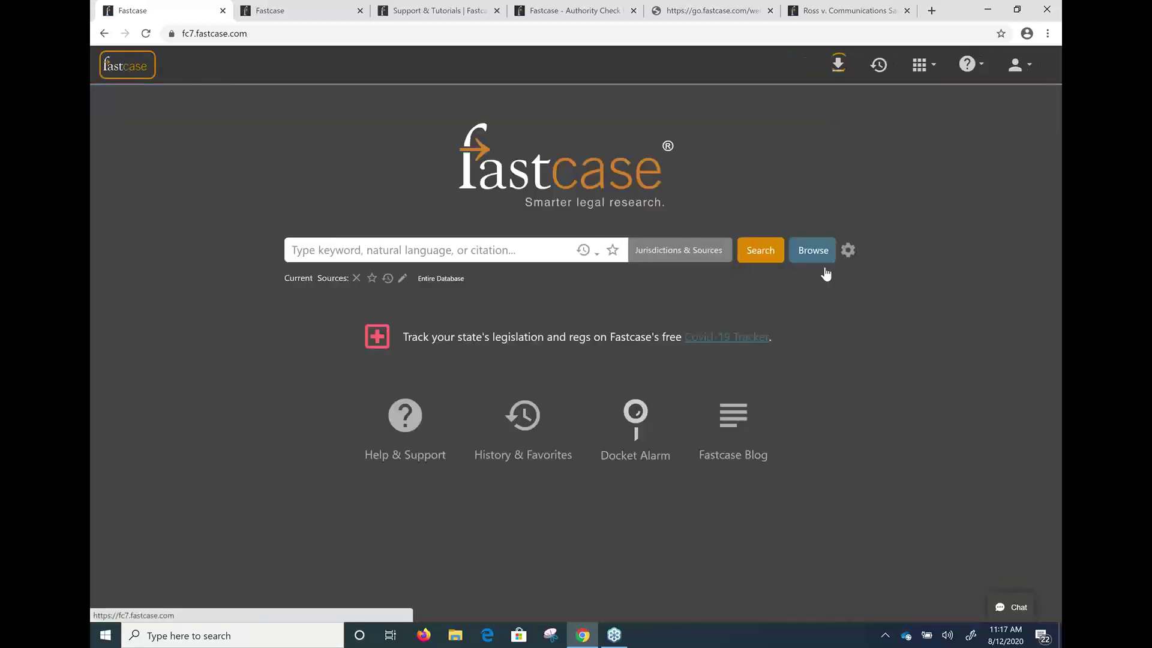
left_click(813, 251)
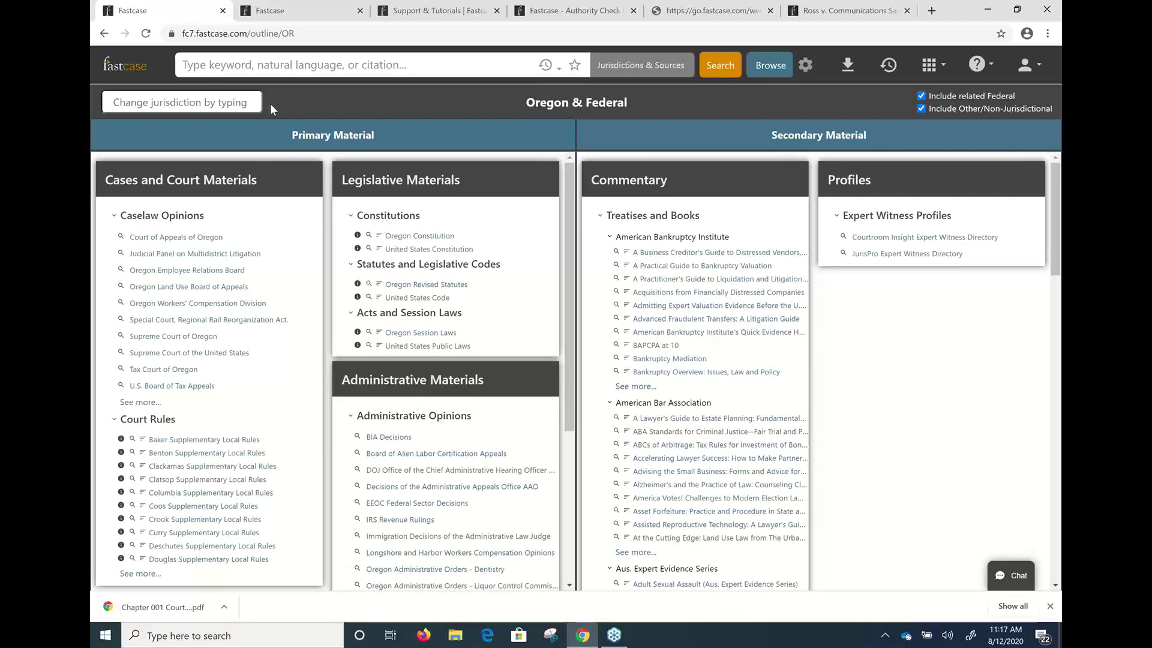
left_click(171, 100)
type("Califo")
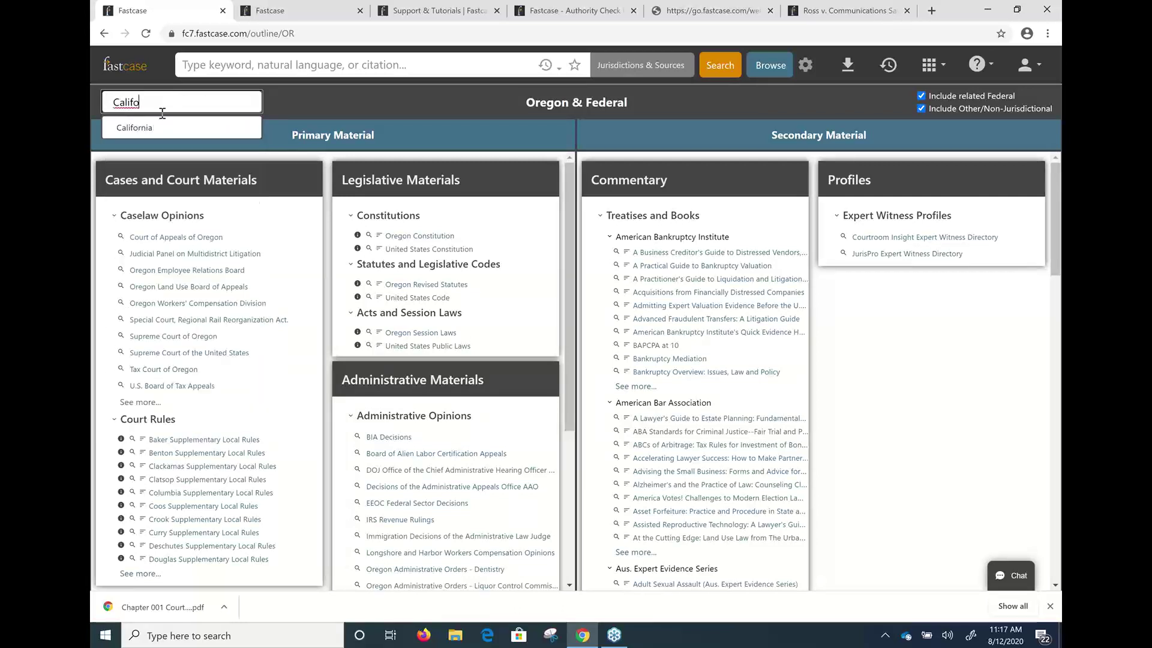
left_click(161, 128)
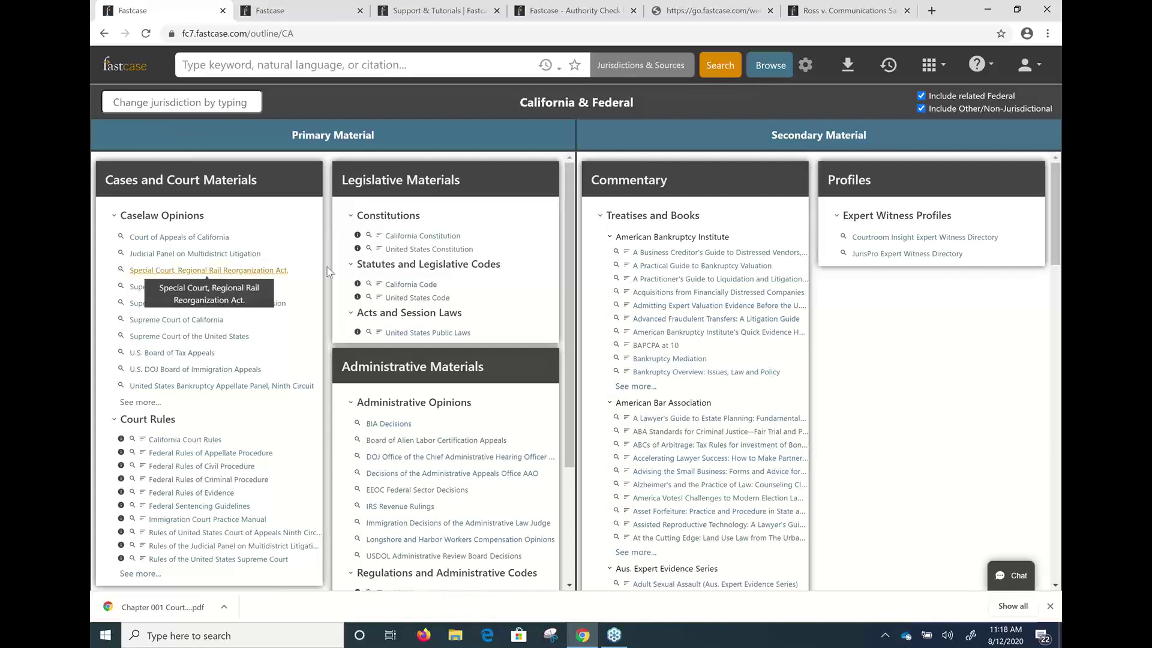
Look through the California & Federal materials, search the Lexblog blog articles for covid-19 and expand the Refine Search filters for the results
scroll(822, 334, "down", 4)
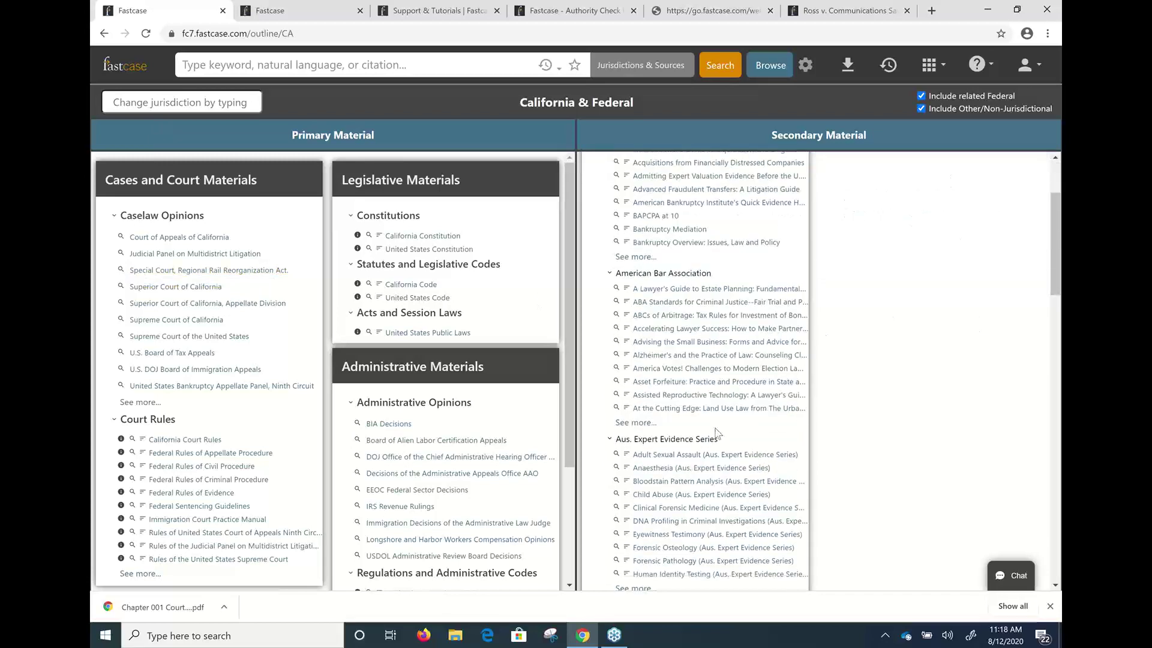
scroll(653, 433, "down", 6)
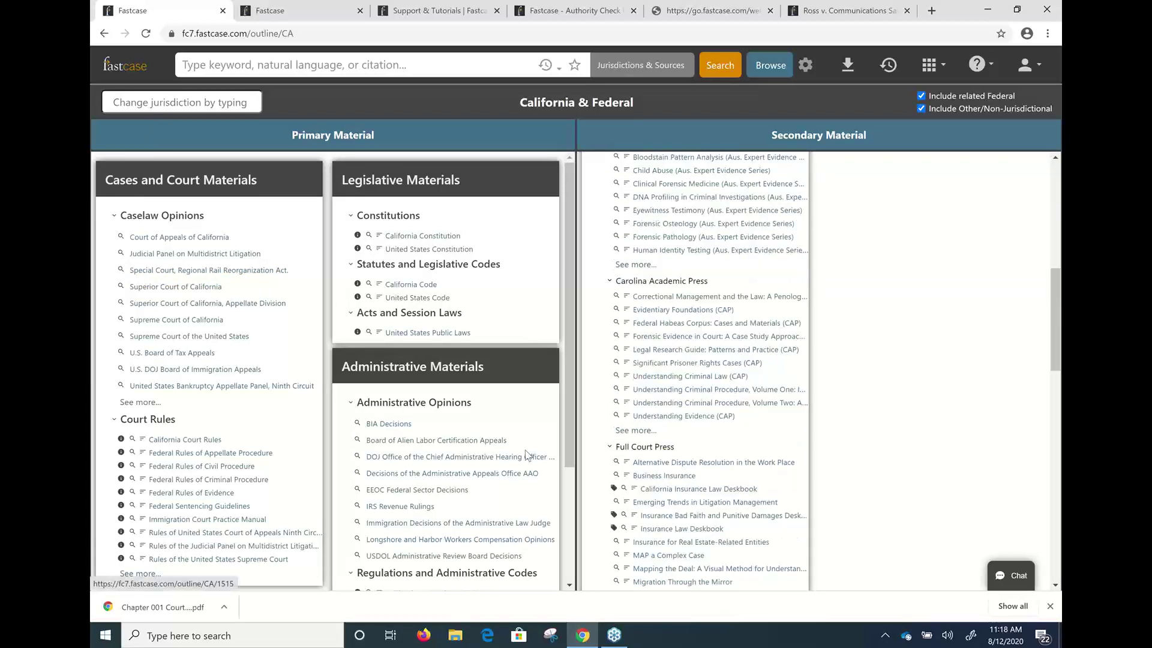
scroll(654, 405, "down", 6)
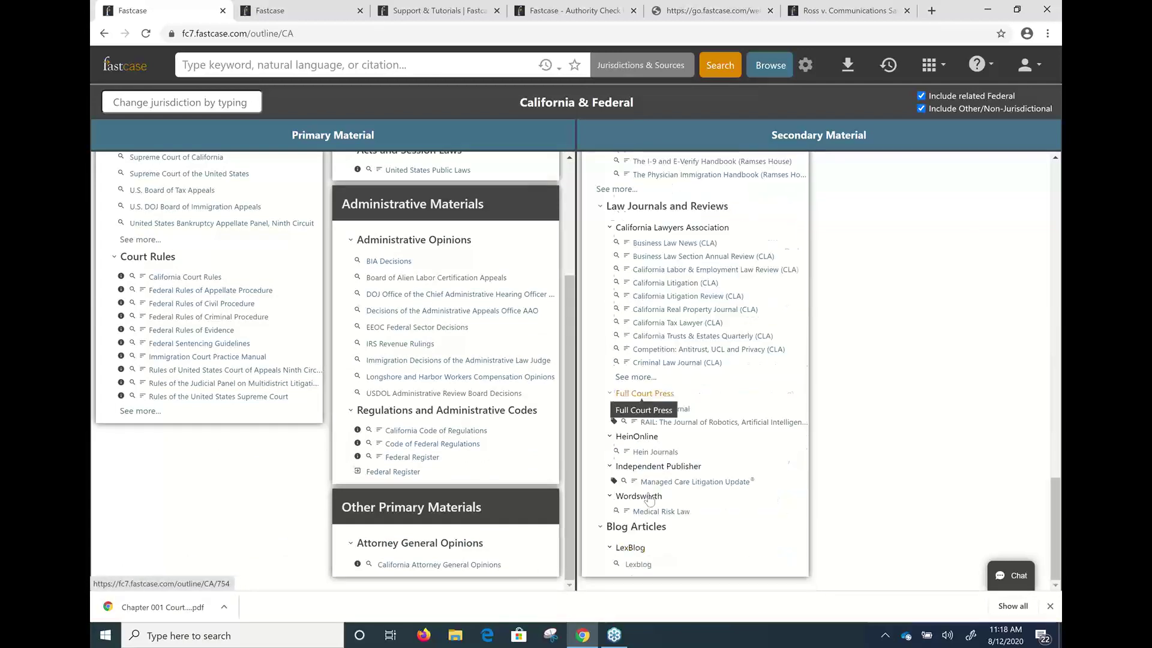
left_click(639, 565)
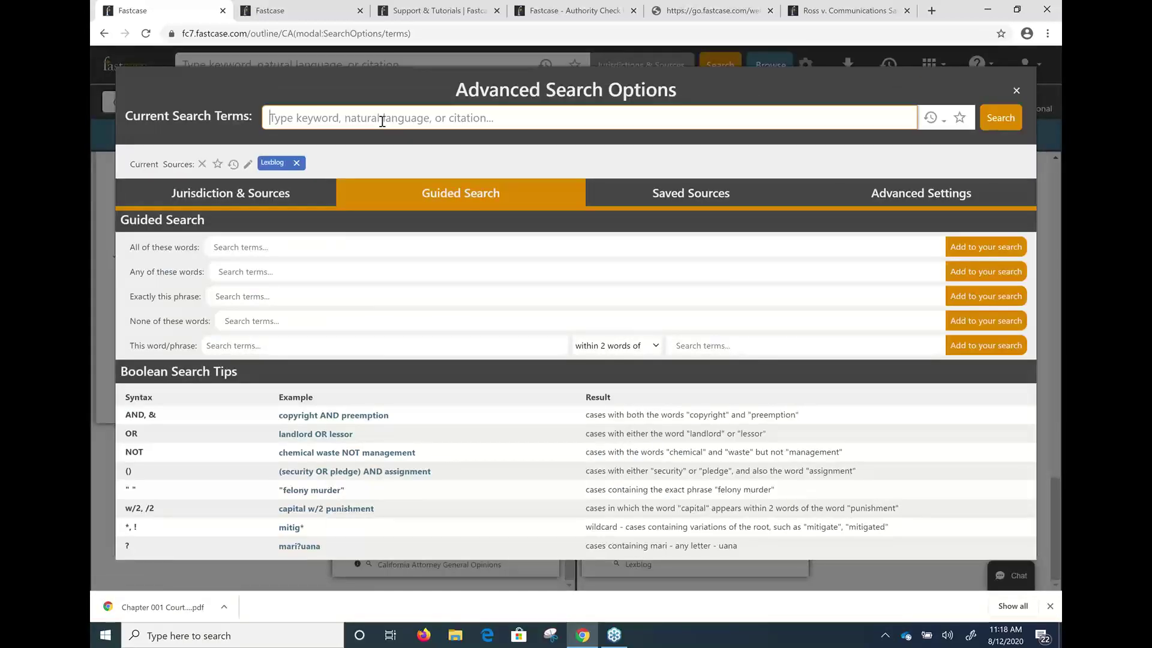
type("covid019")
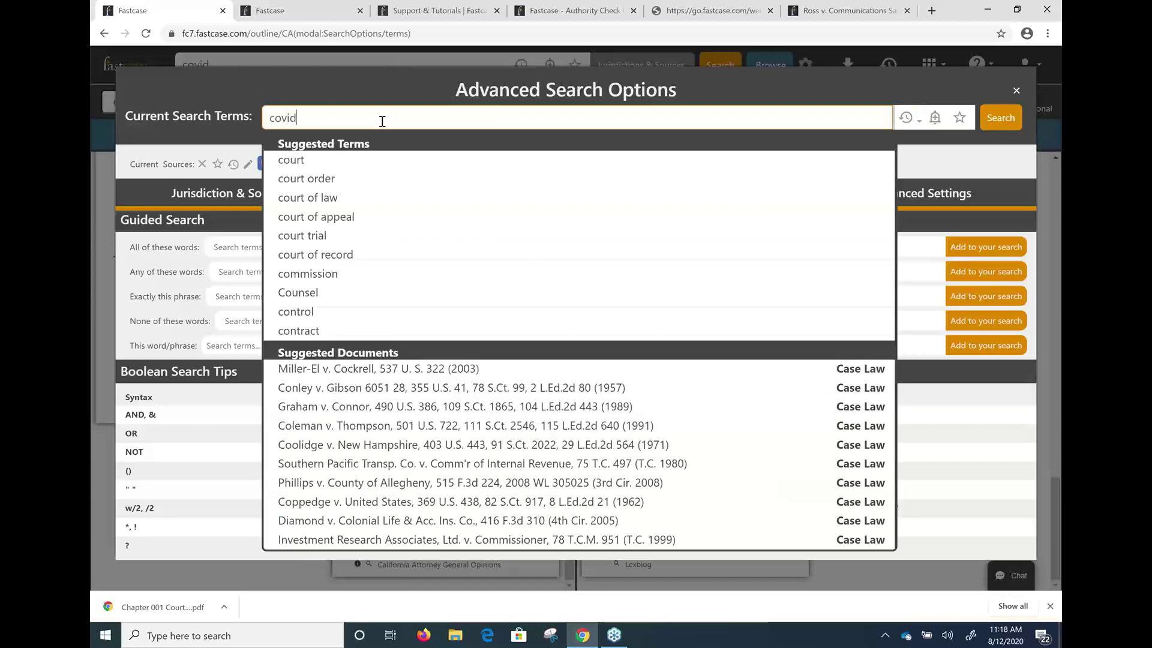
key("BackSpace")
key("BackSpace")
key("BackSpace")
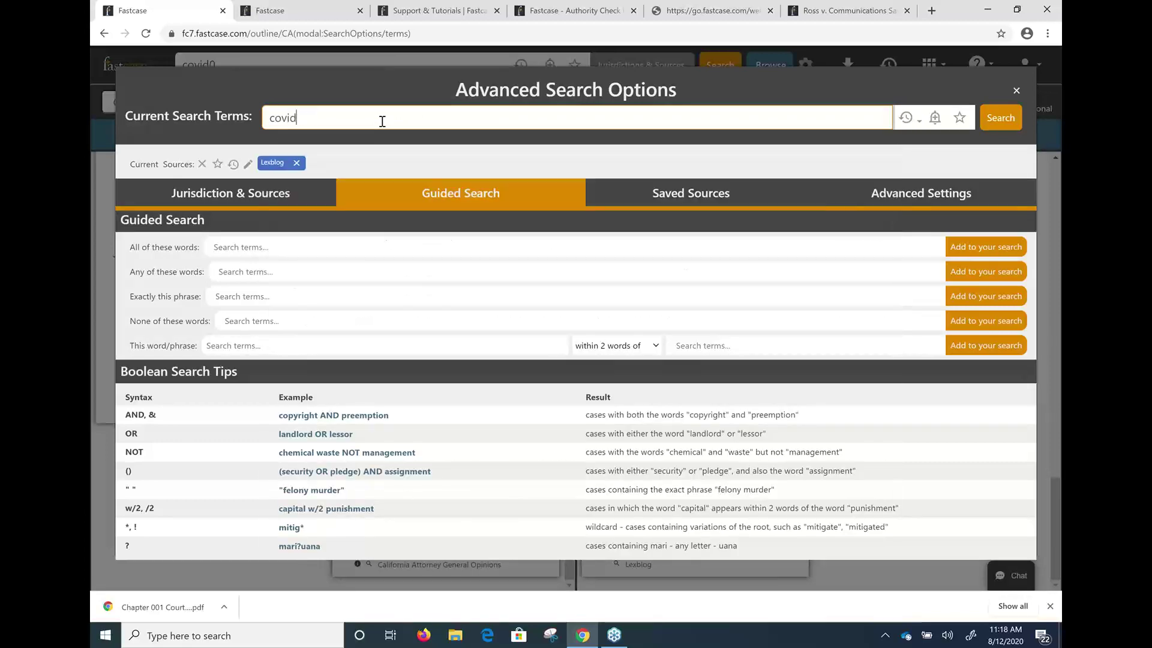
type("-19")
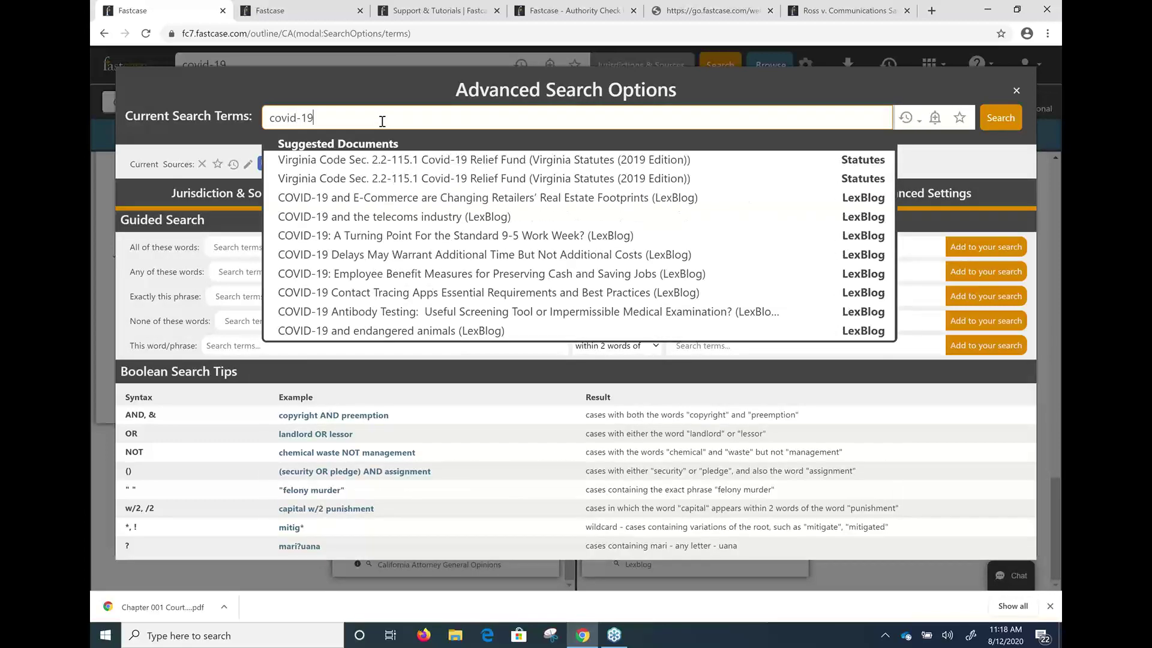
left_click(1001, 120)
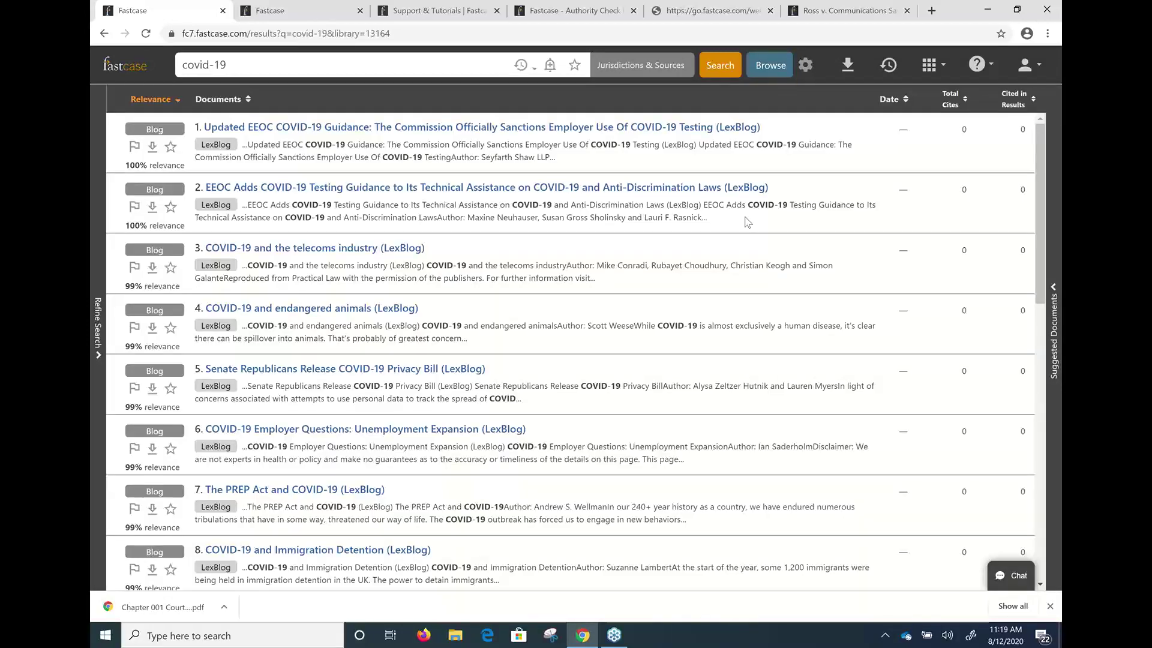
left_click(99, 316)
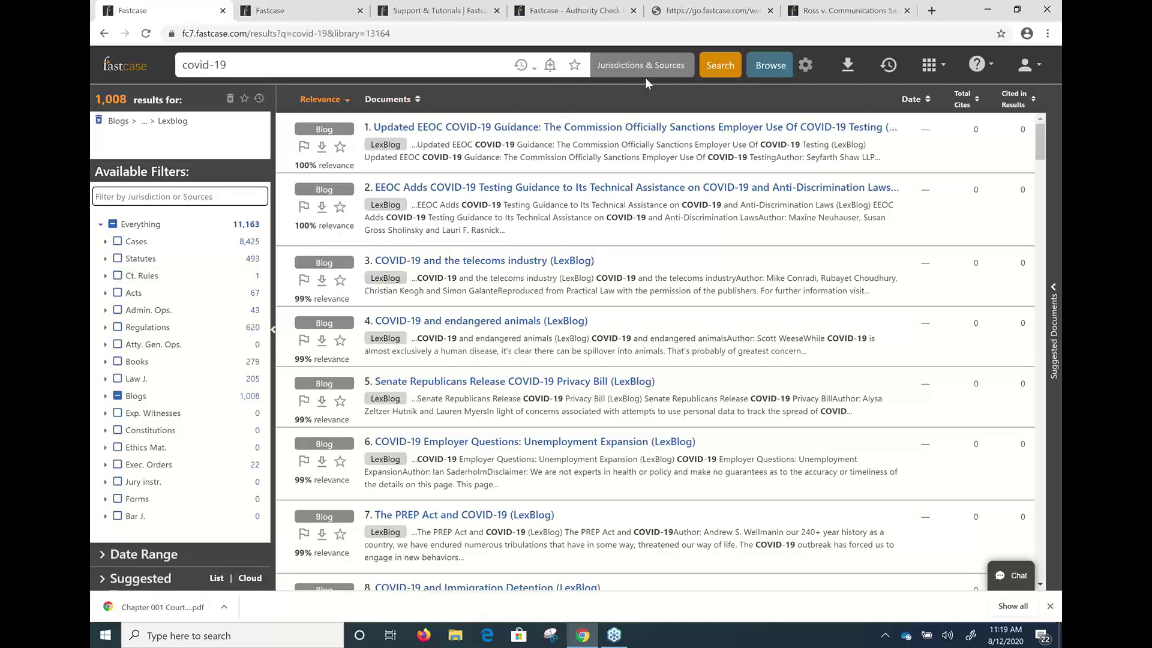
Browse the Oregon & Federal materials again and search the JurisPro Expert Witness Directory for the exact phrase "child custody"
left_click(769, 65)
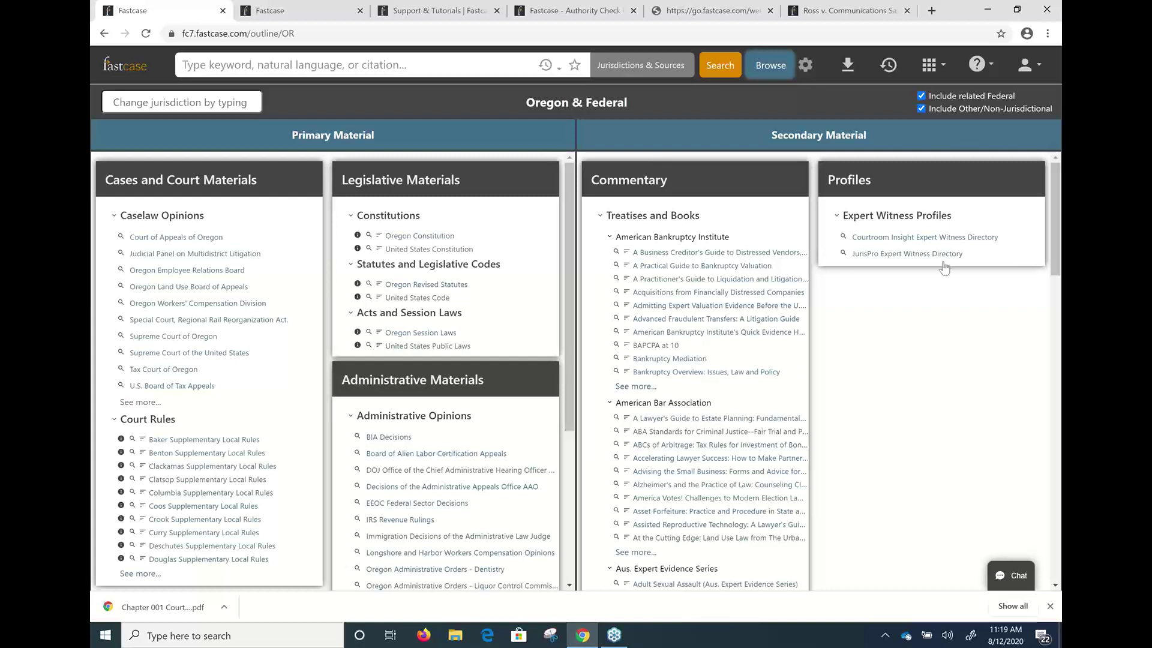
left_click(913, 255)
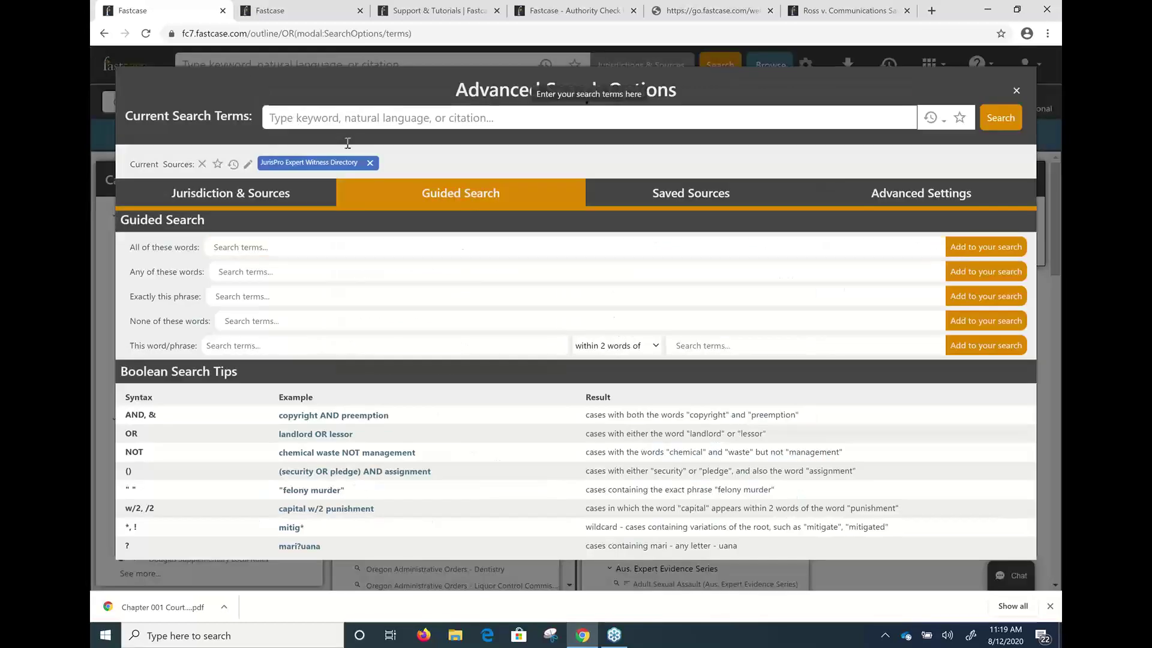
left_click(347, 126)
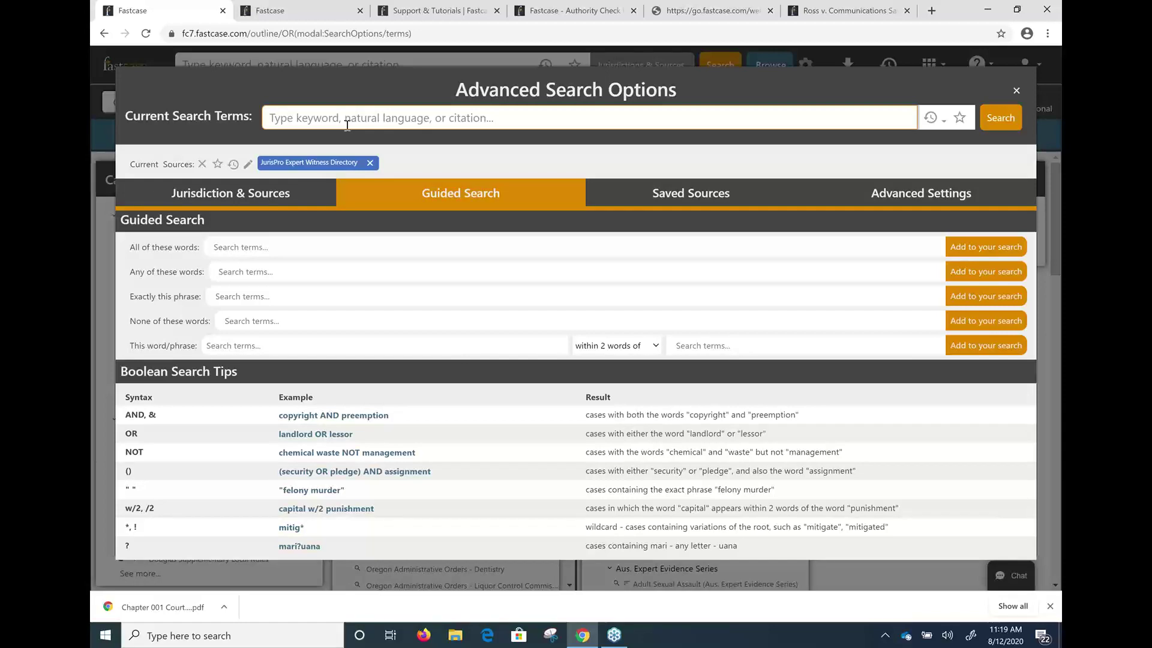
type("\"child")
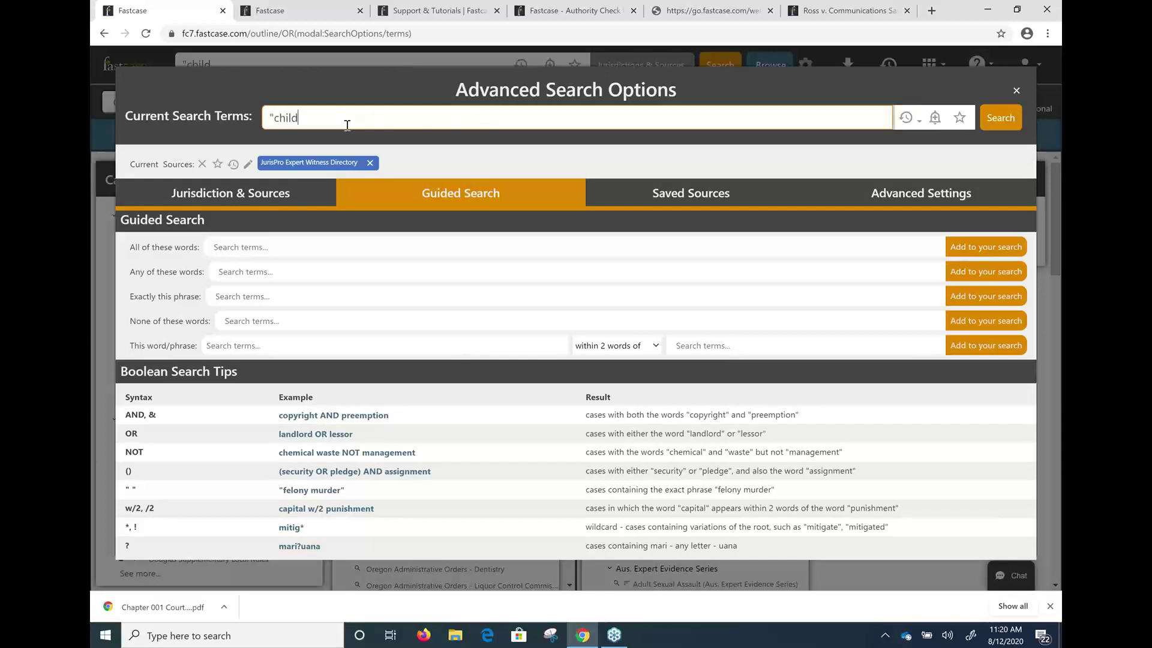
type(" cust")
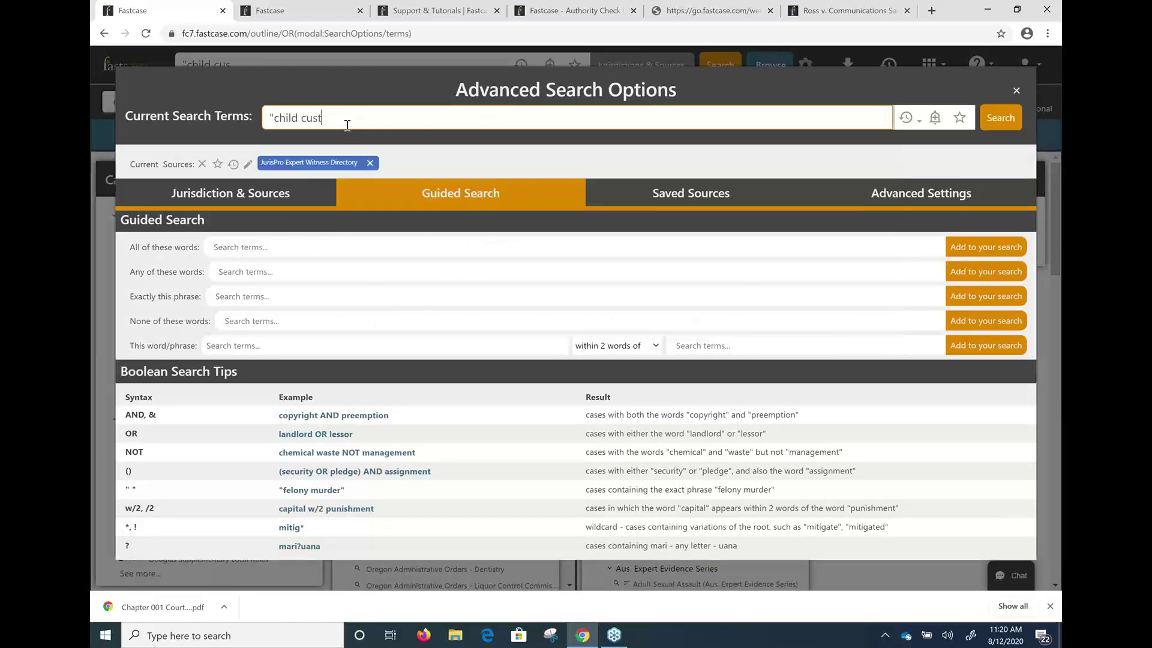
type("ody\"")
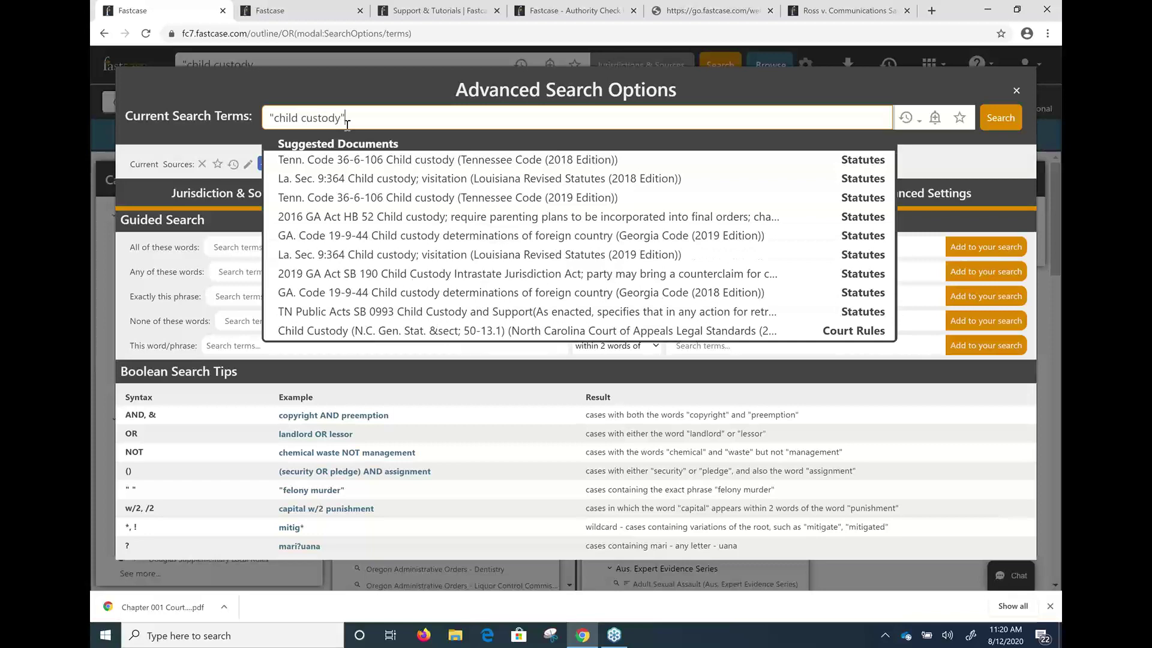
left_click(1011, 117)
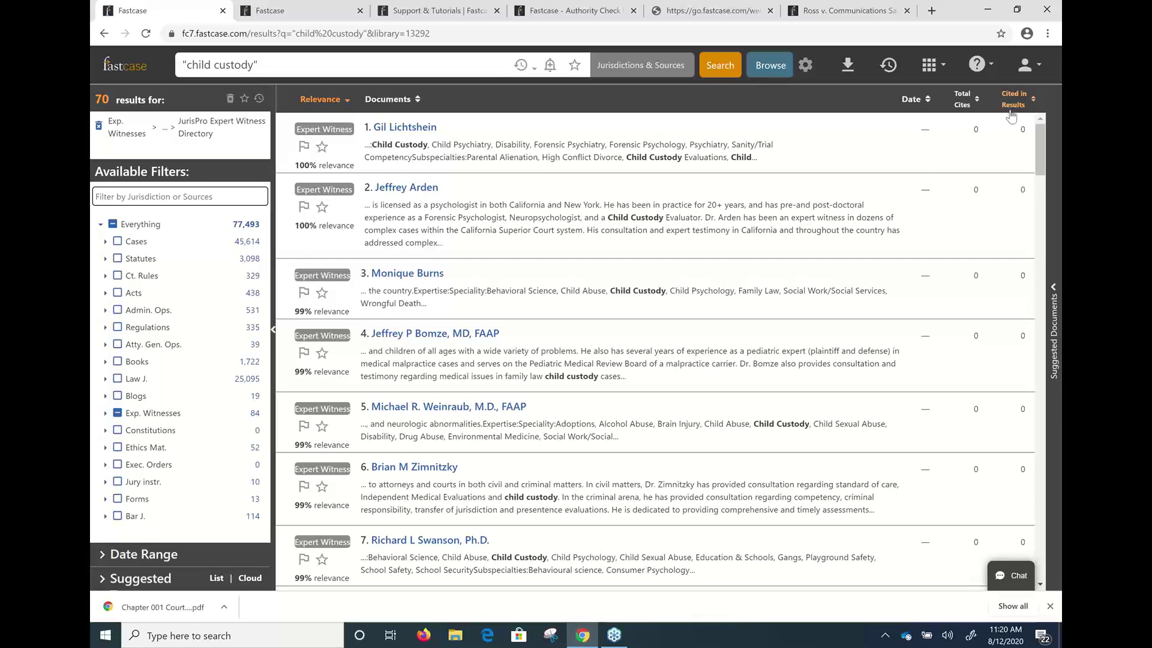
Read the second expert witness profile through to its areas of expertise, then return to the home page and dismiss the downloads bar
left_click(435, 189)
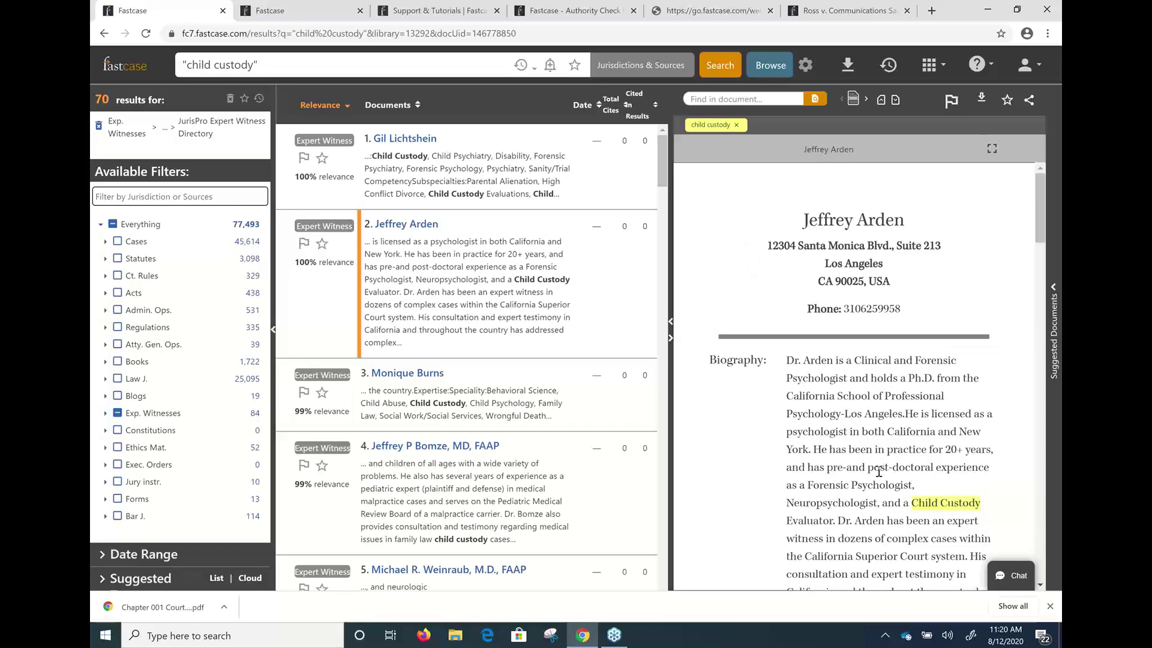
scroll(879, 471, "down", 8)
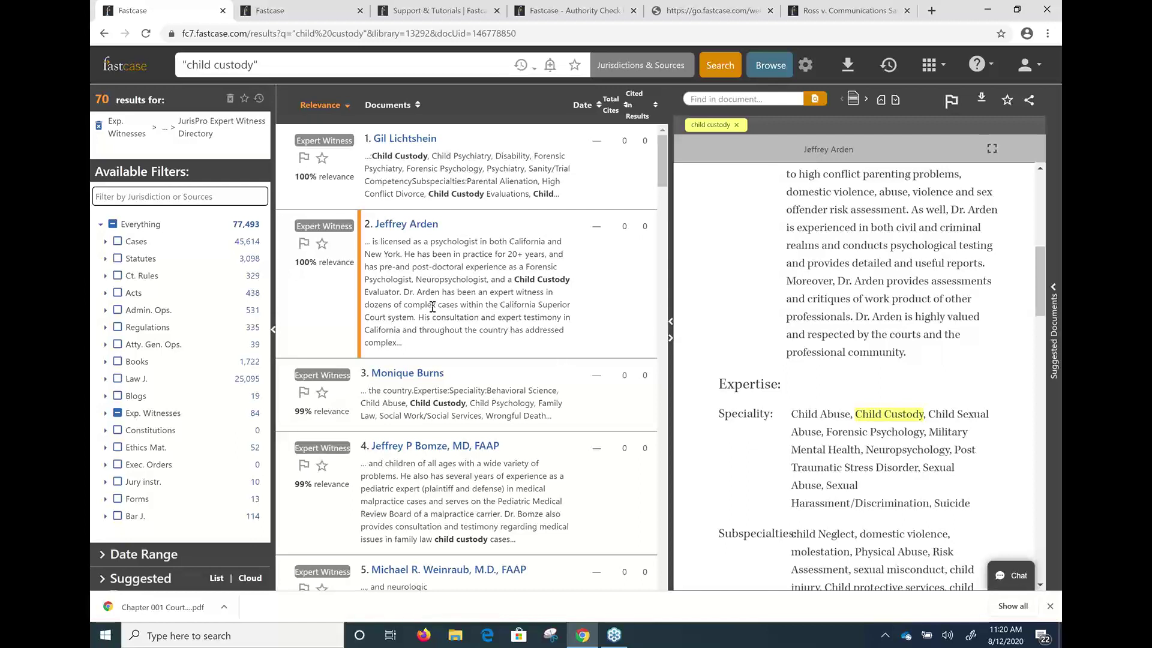
left_click(126, 65)
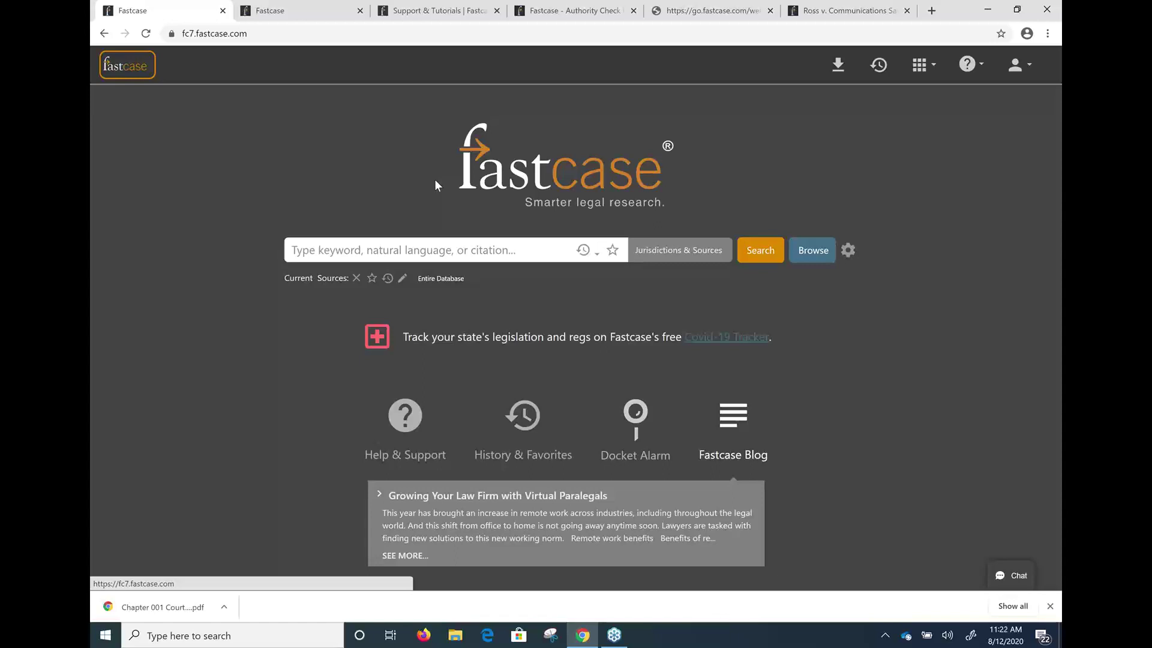
left_click(1050, 606)
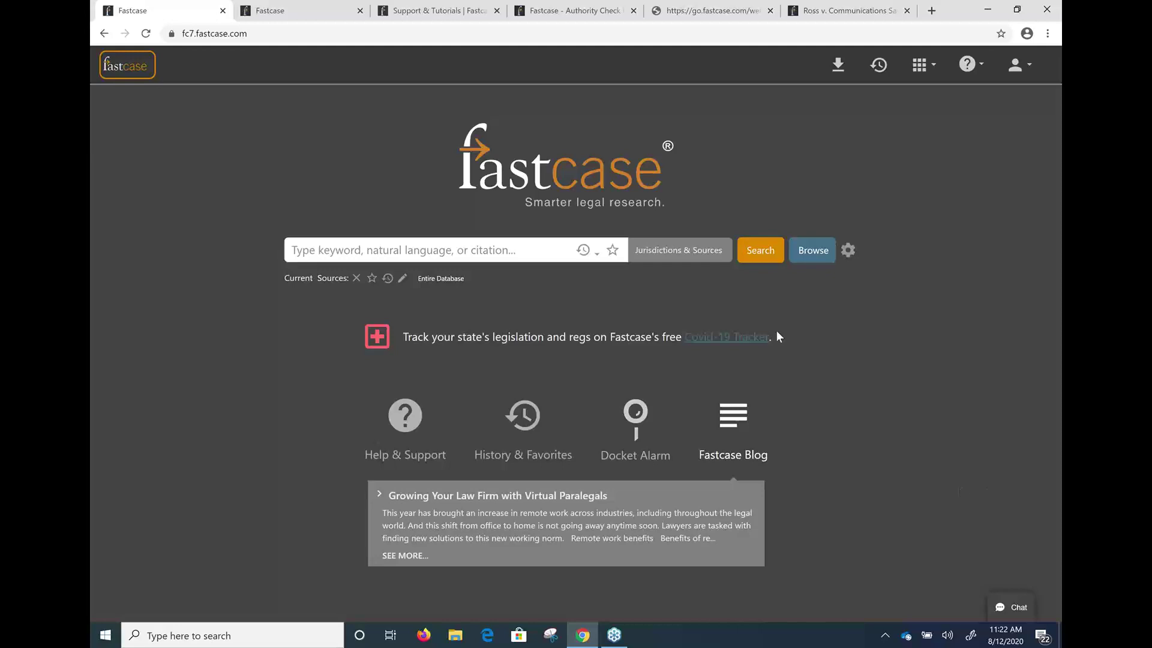
Switch to Fastcase 6 and run an Advanced Caselaw Search using Citation Lookup for 5 us 137
left_click(329, 6)
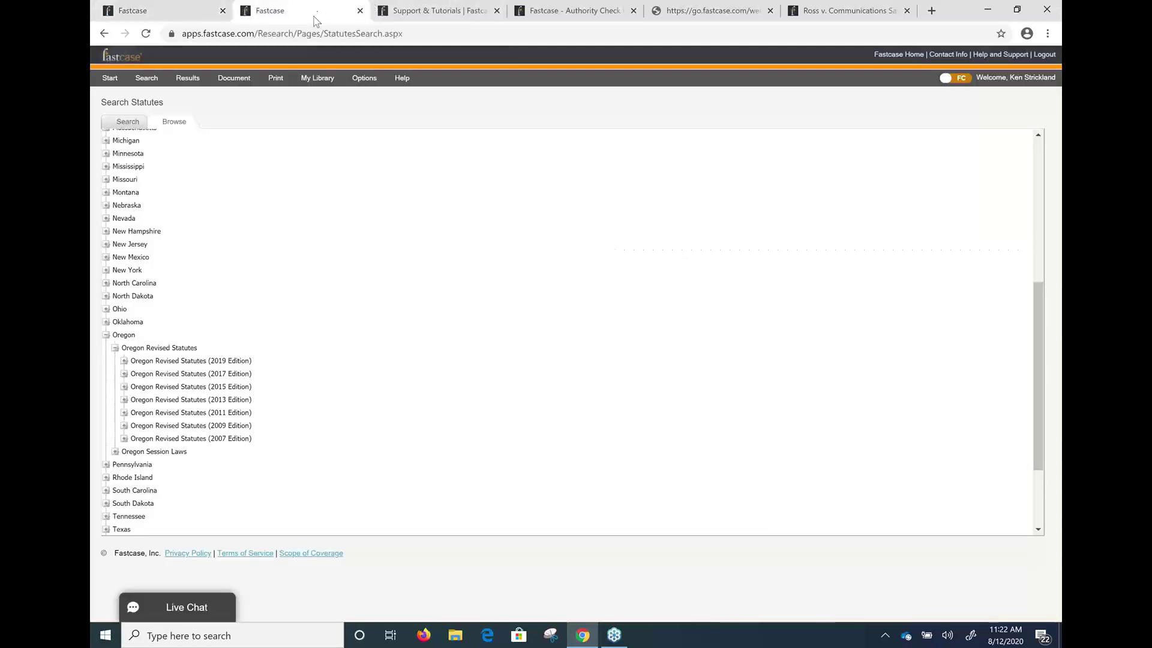
mouse_move(110, 77)
left_click(122, 97)
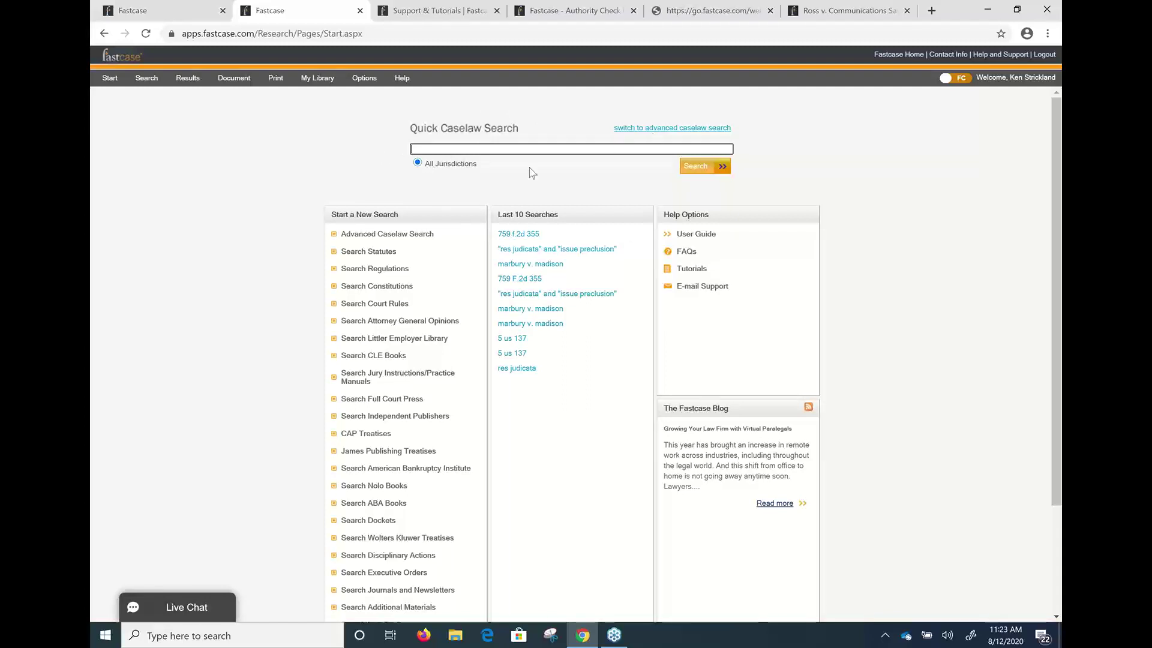
left_click(416, 237)
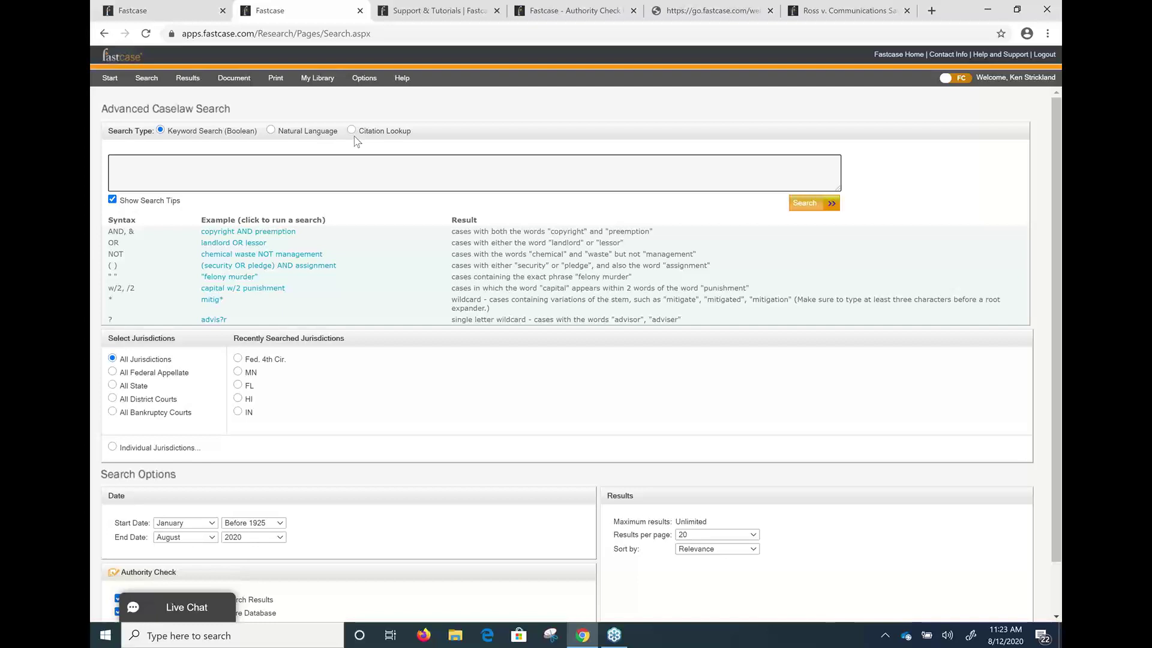
left_click(352, 132)
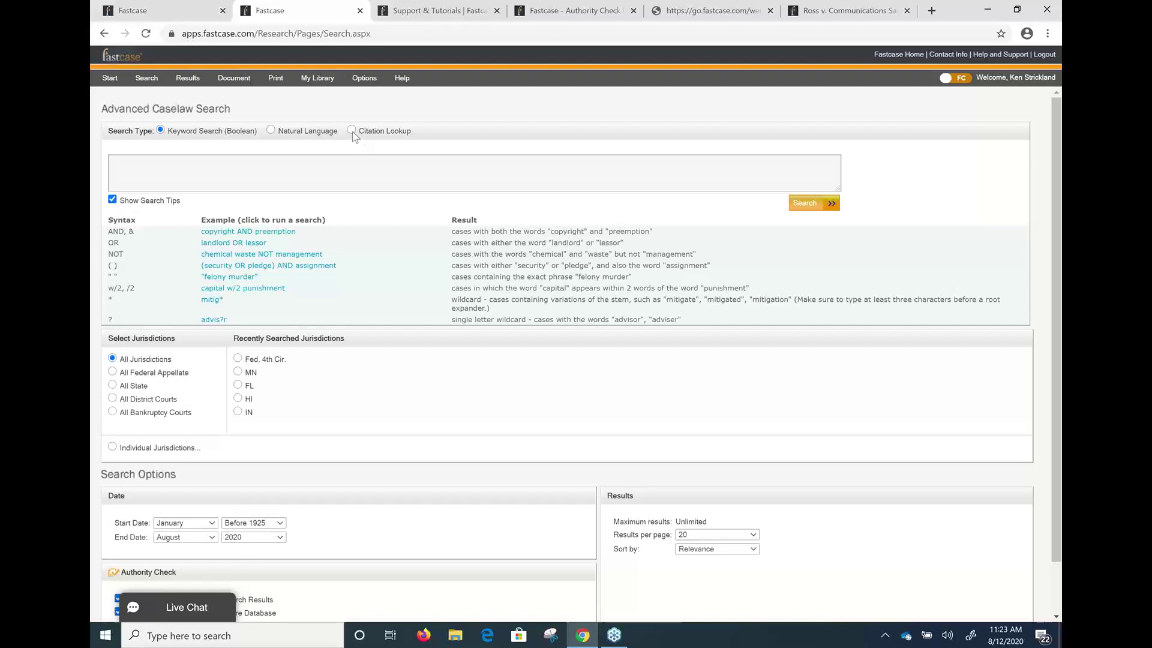
left_click(240, 178)
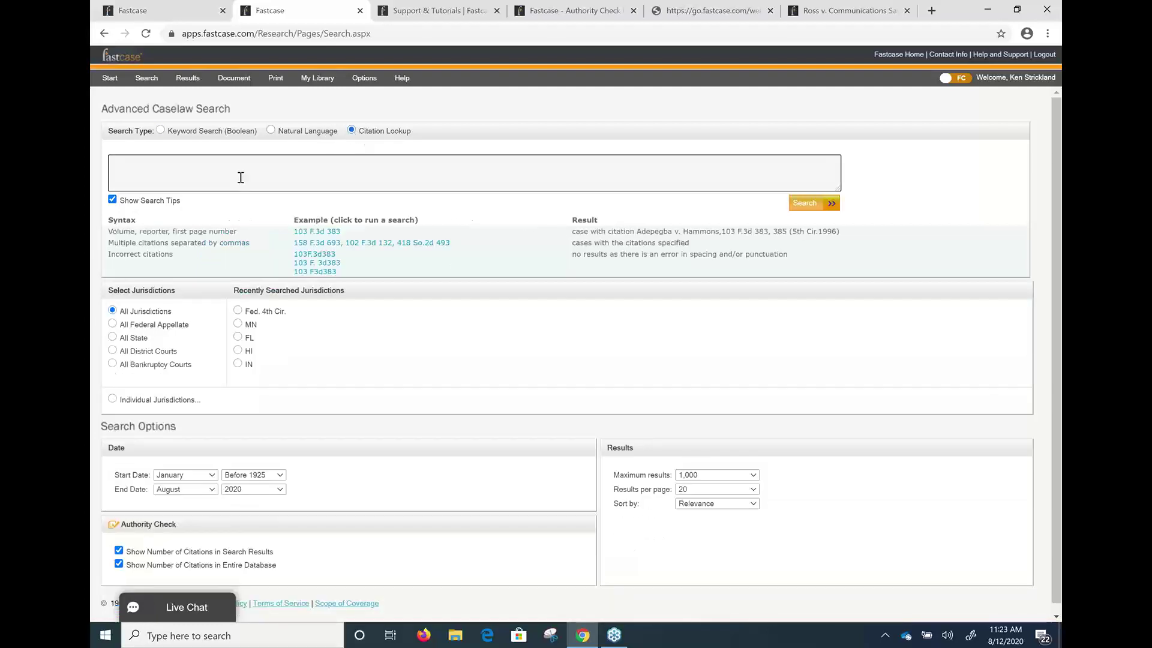
type("5 us 137")
left_click(804, 205)
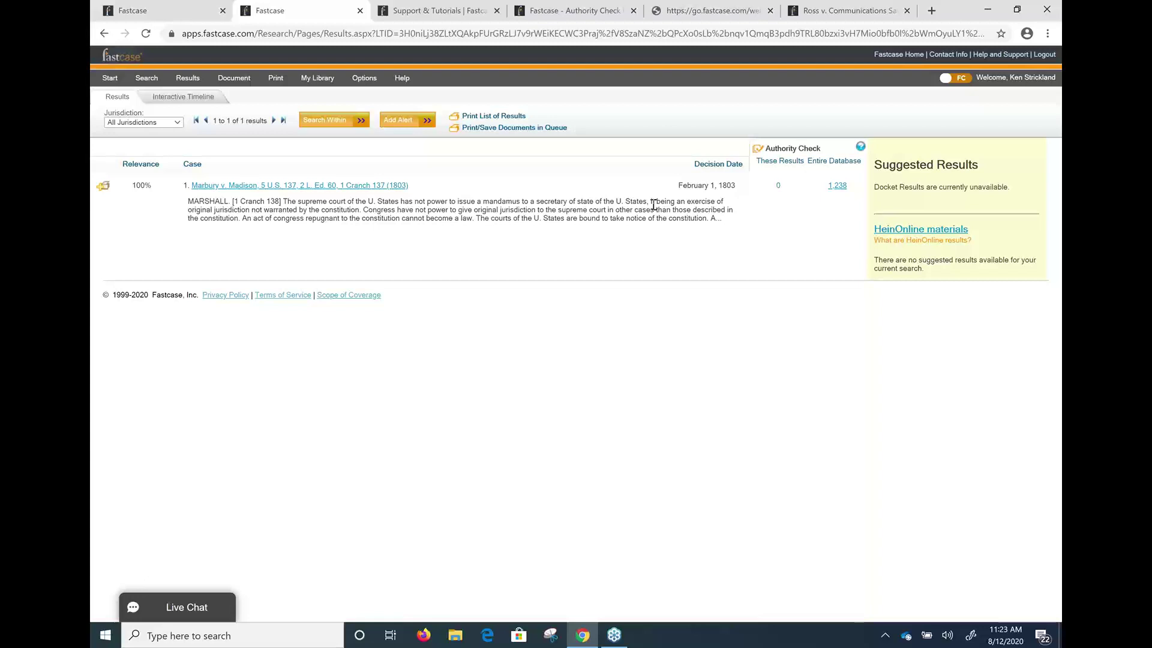
Go back to the Advanced Caselaw Search, replace the citation with marbury v. madison and run the search
mouse_move(111, 77)
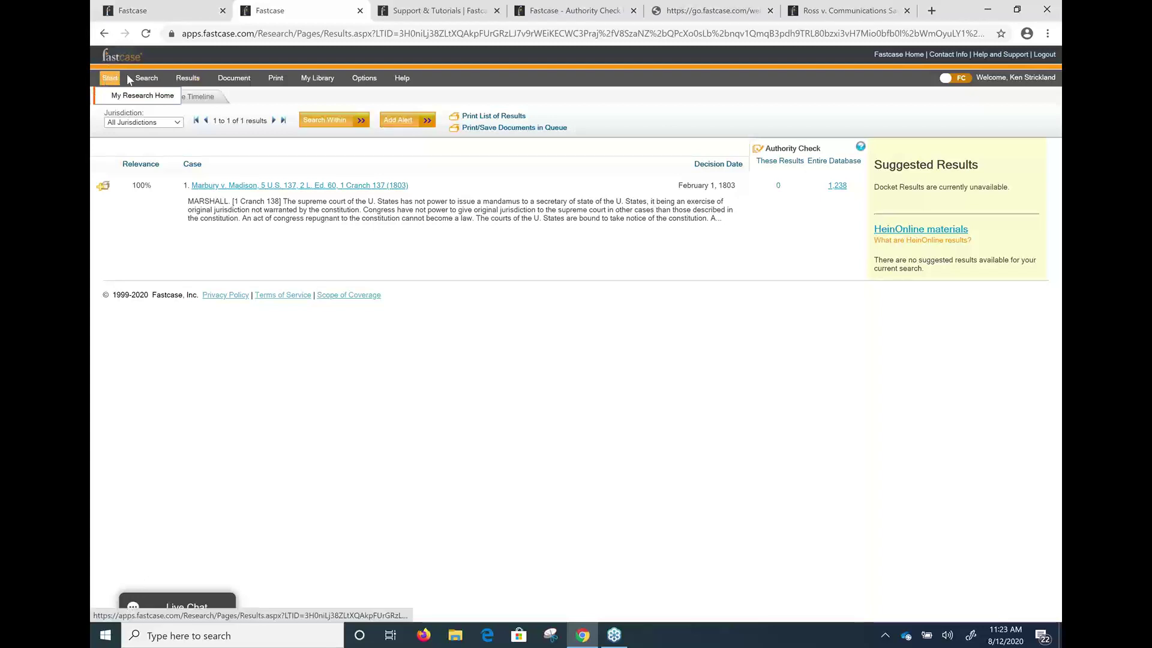
left_click(147, 96)
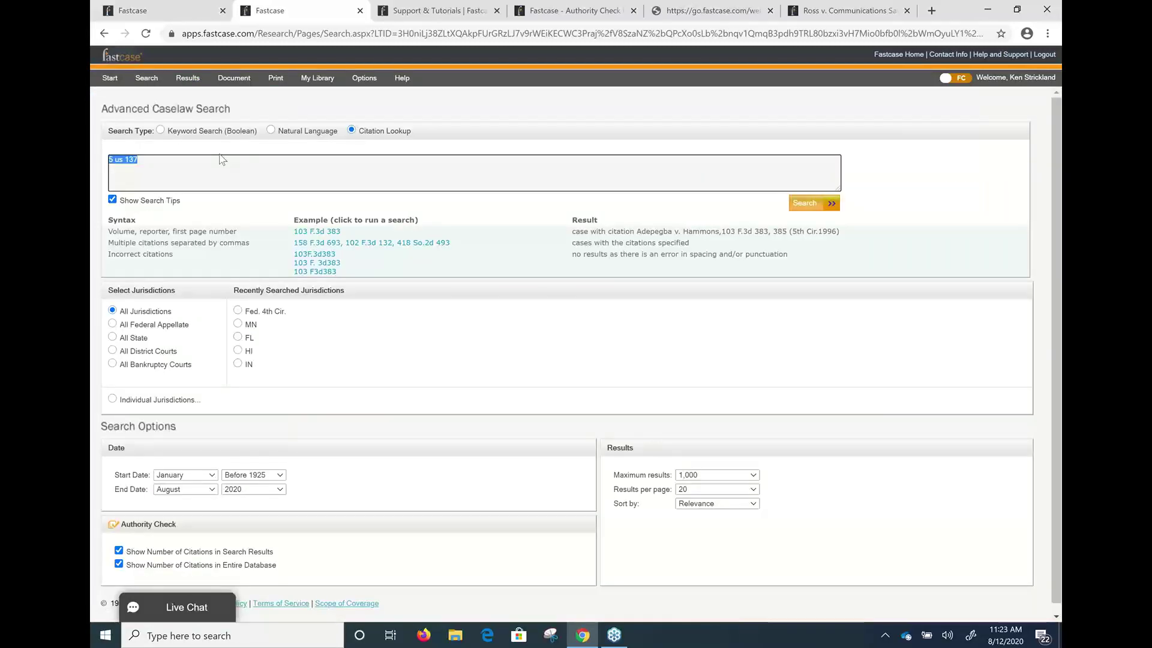
key("BackSpace")
type("marbury v. madison")
left_click(807, 205)
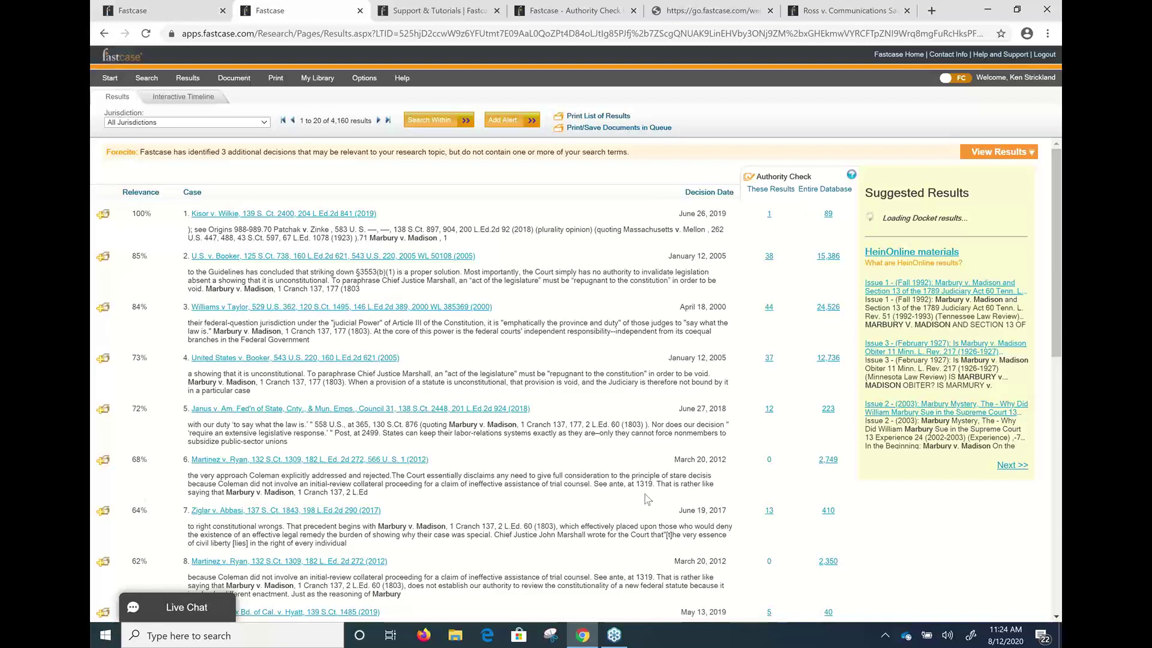
Switch to Fastcase 7, open the suggested Marbury v. Madison case by entering marb, and try to remove the leftover child custody term
left_click(135, 10)
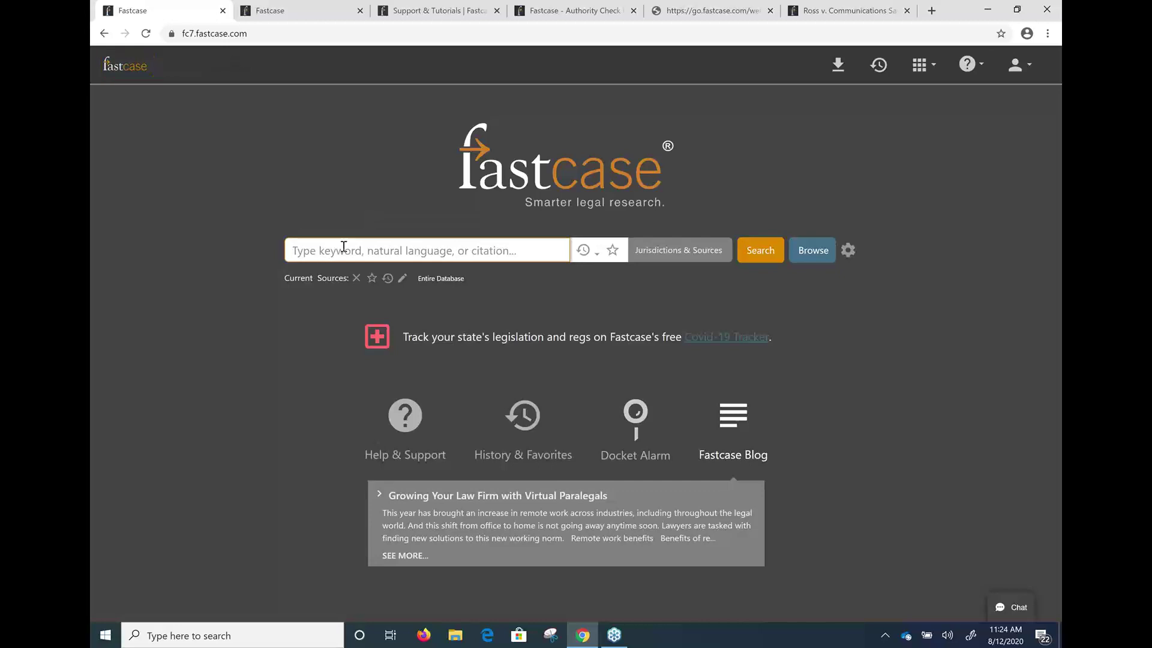
type("marb")
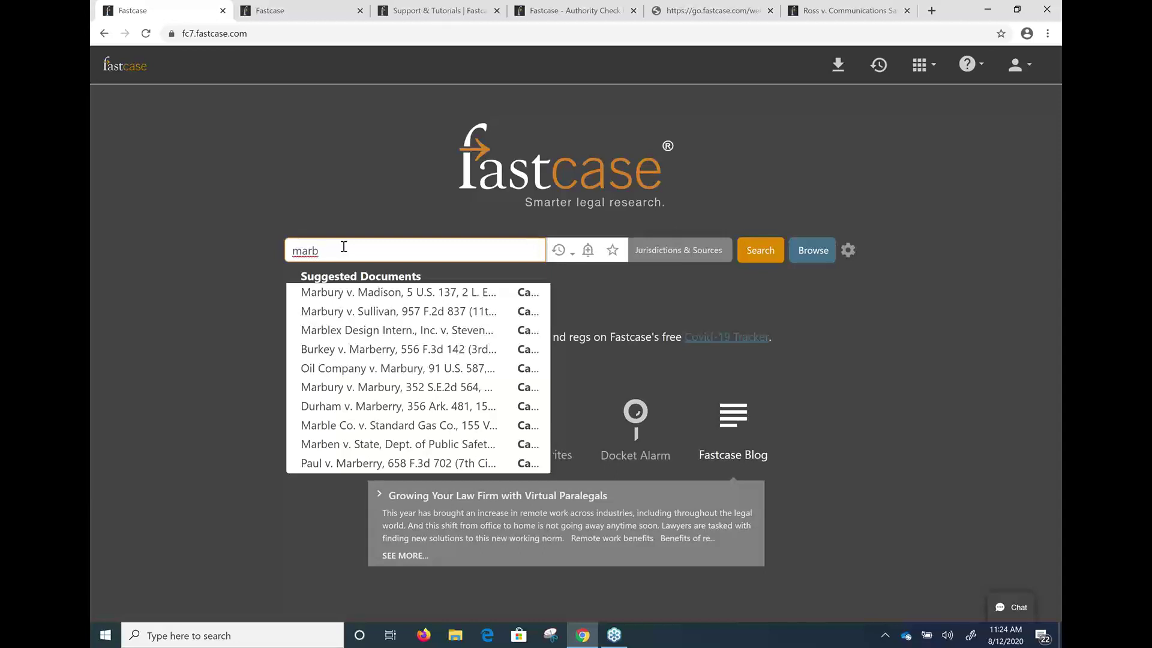
left_click(348, 294)
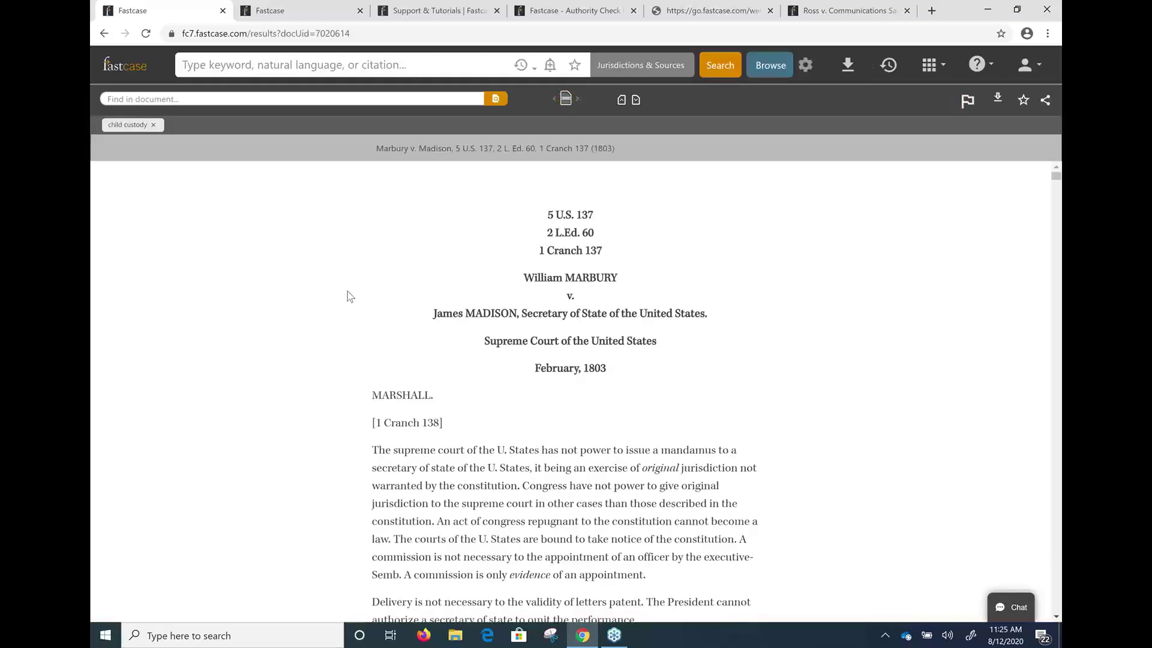
left_click(158, 129)
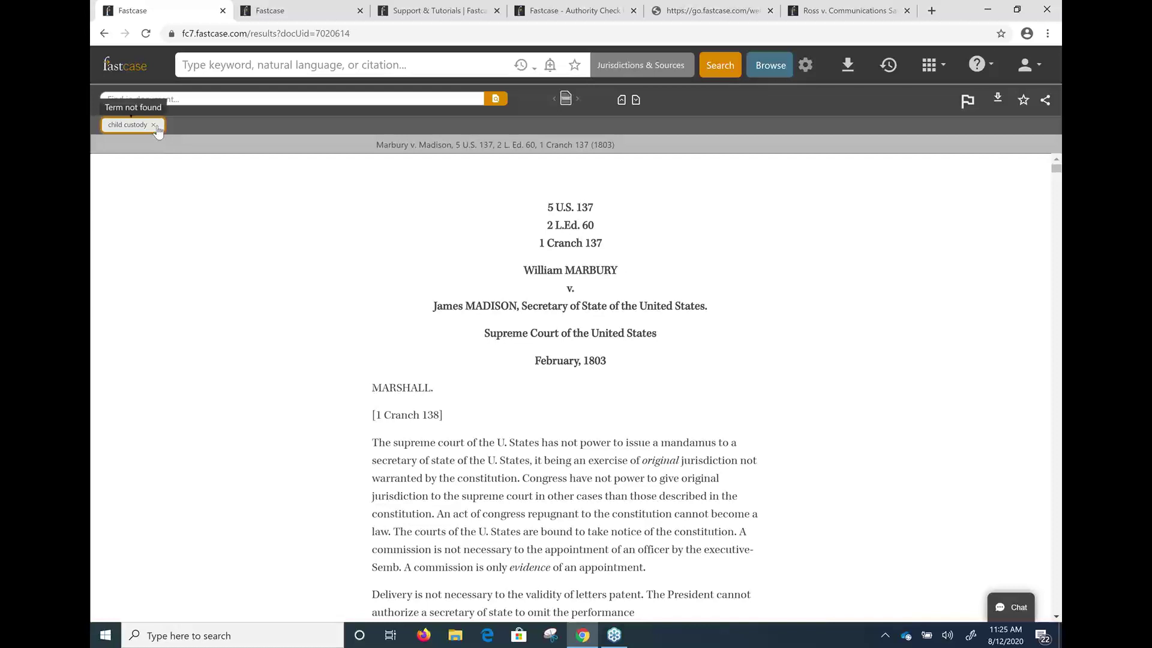
Return to the home page and enter the citation 5 us 137 to bring up its suggested documents
left_click(125, 65)
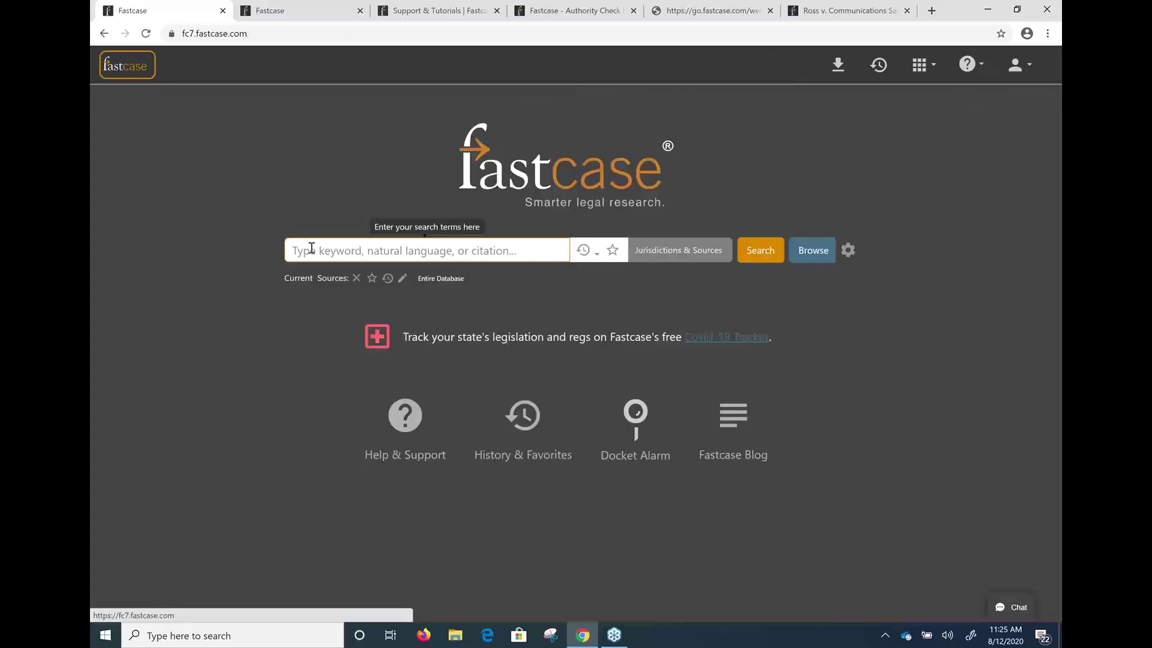
left_click(307, 248)
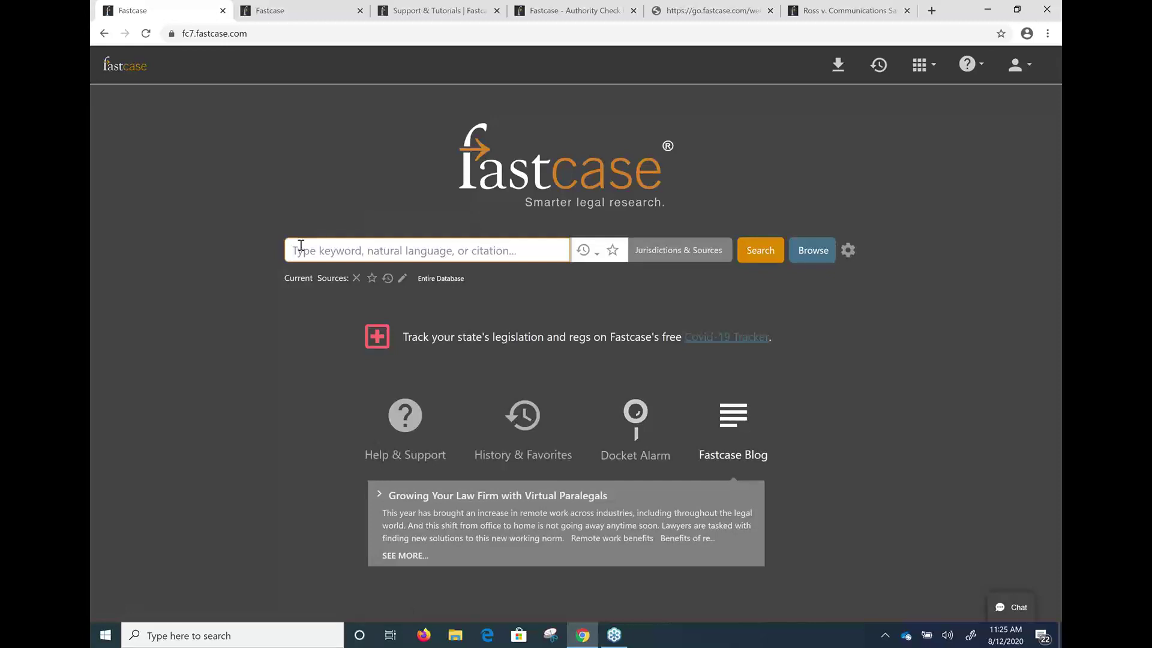
type("5")
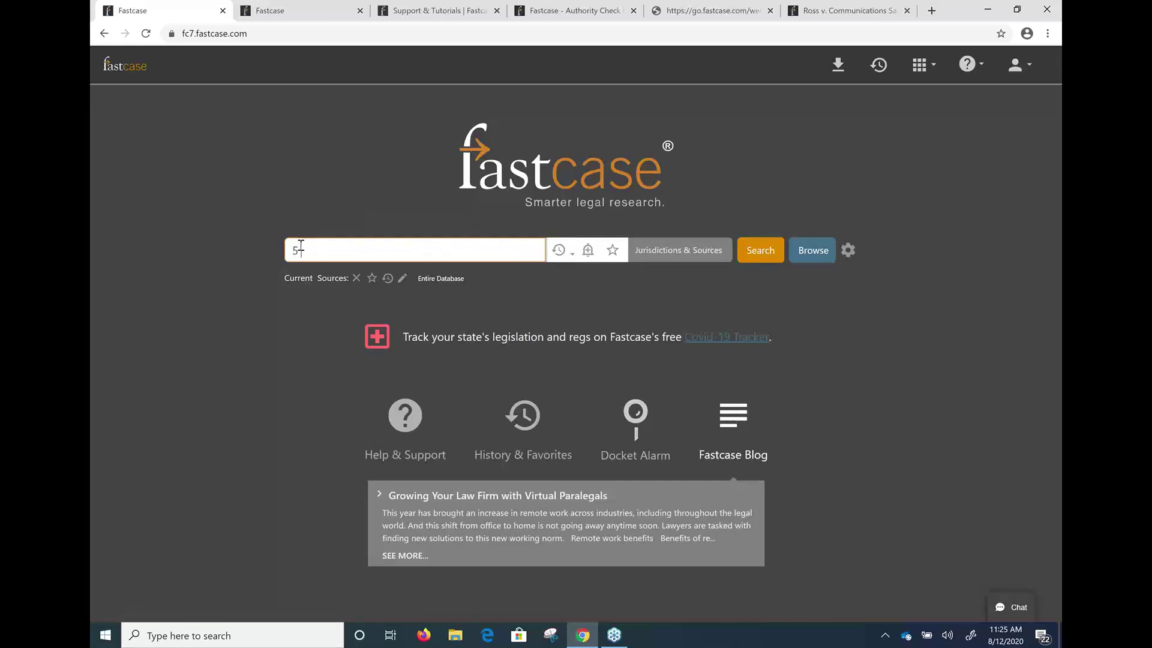
type(" us 137")
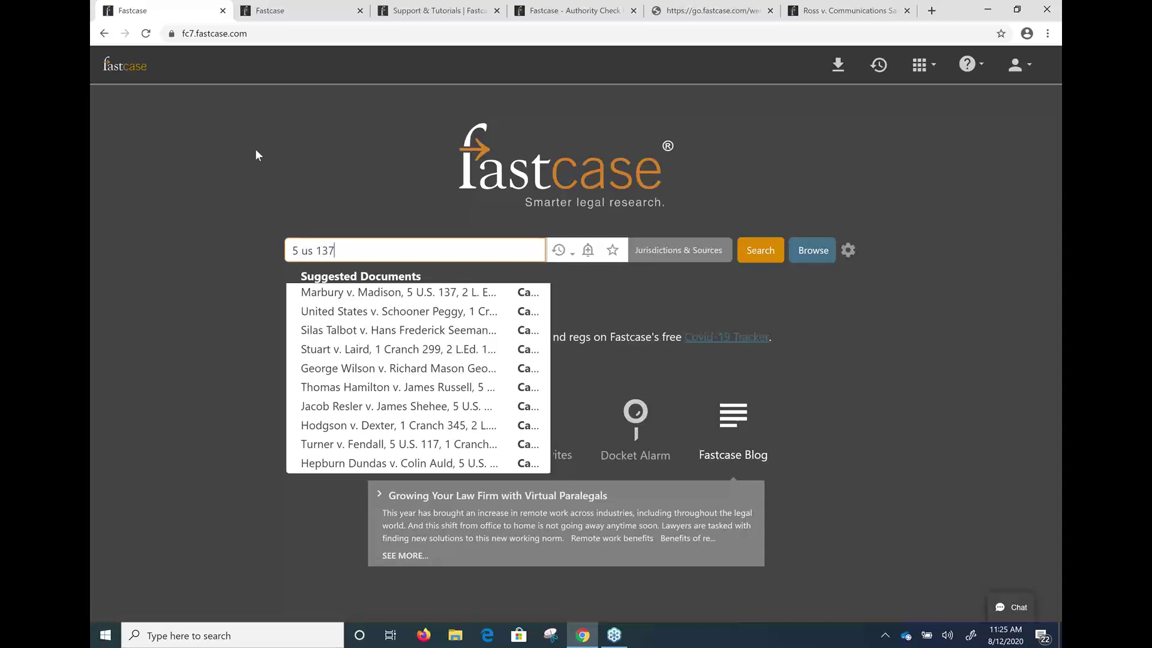
Switch to Fastcase 6 and open a new Advanced Caselaw Search from the start page
left_click(280, 19)
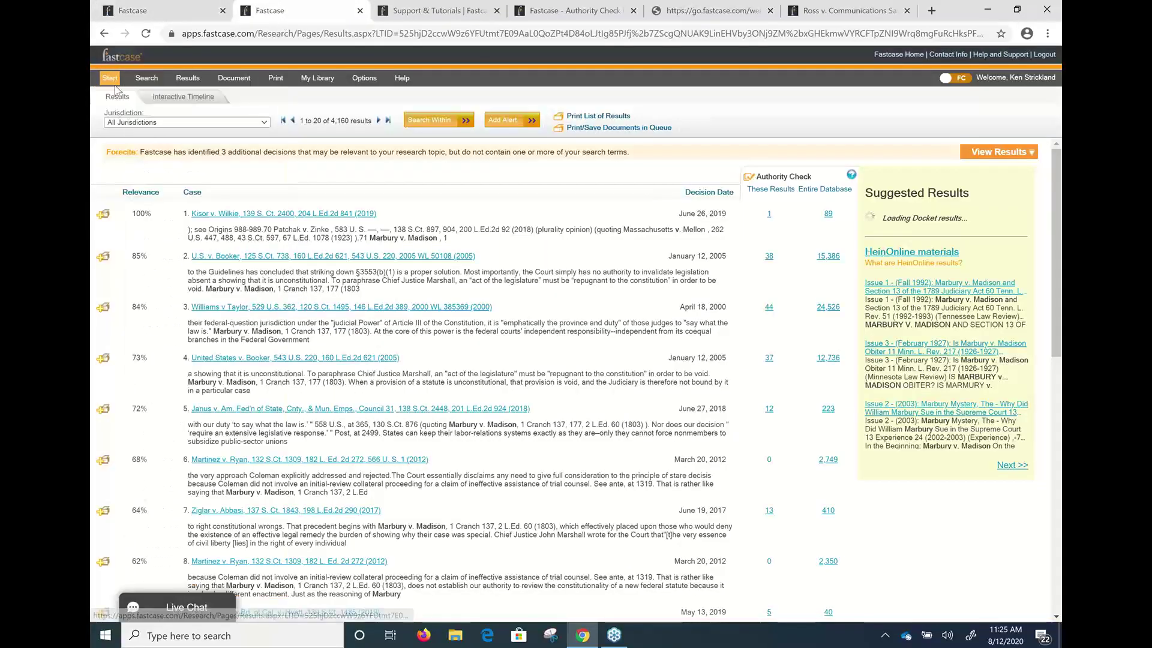
left_click(118, 97)
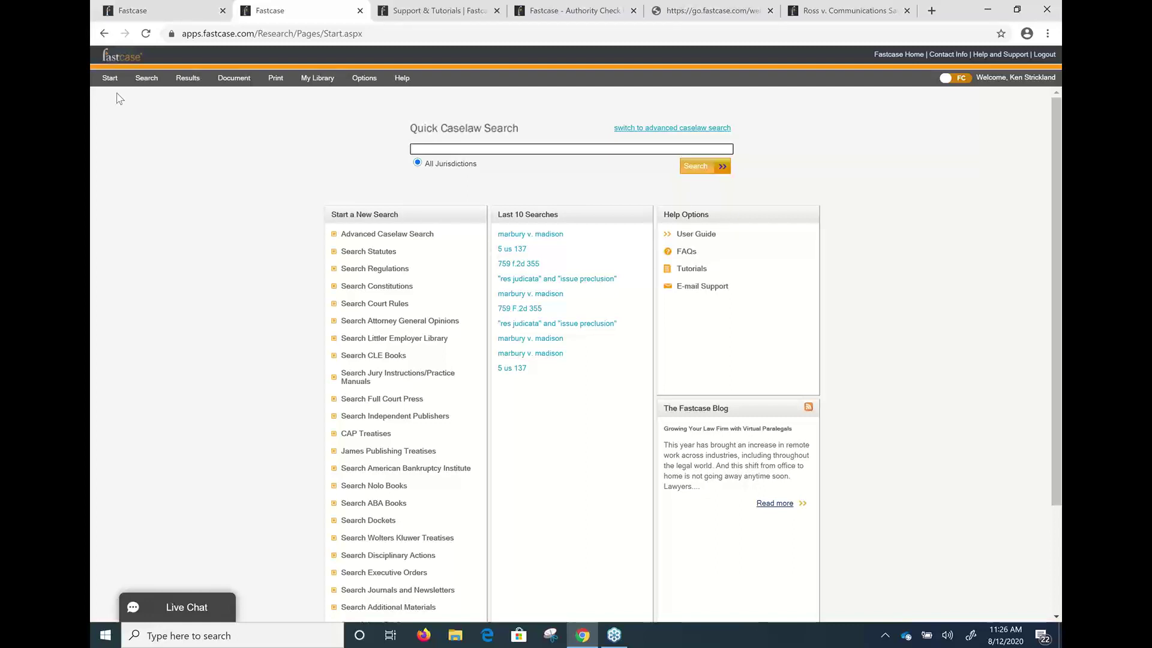
left_click(378, 81)
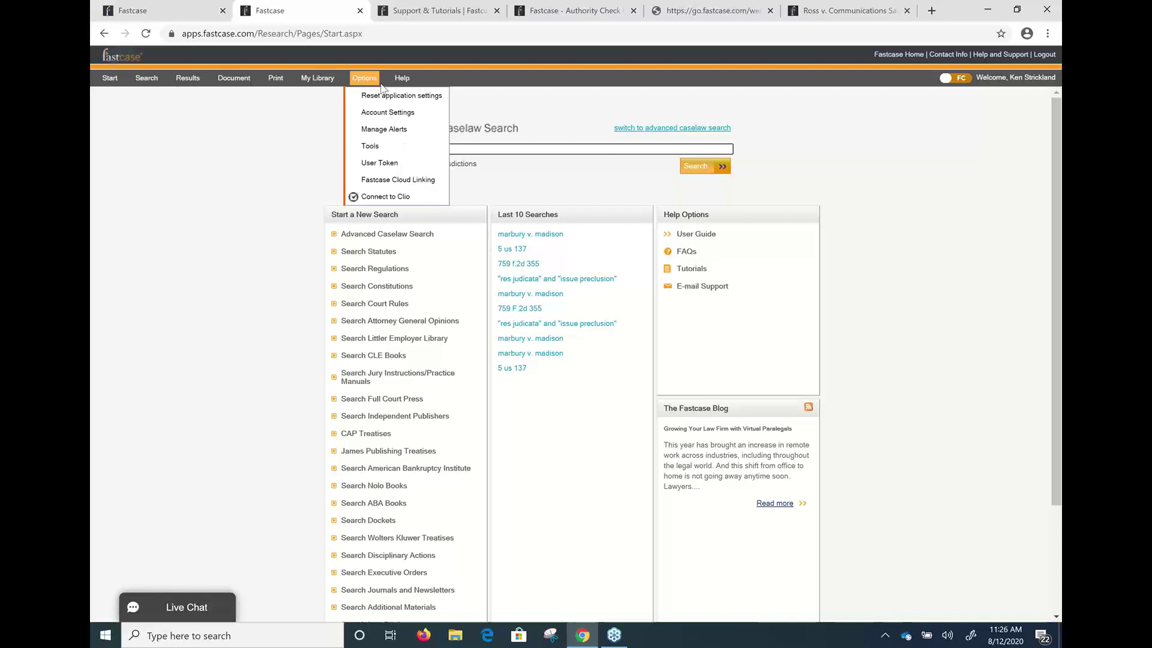
left_click(404, 240)
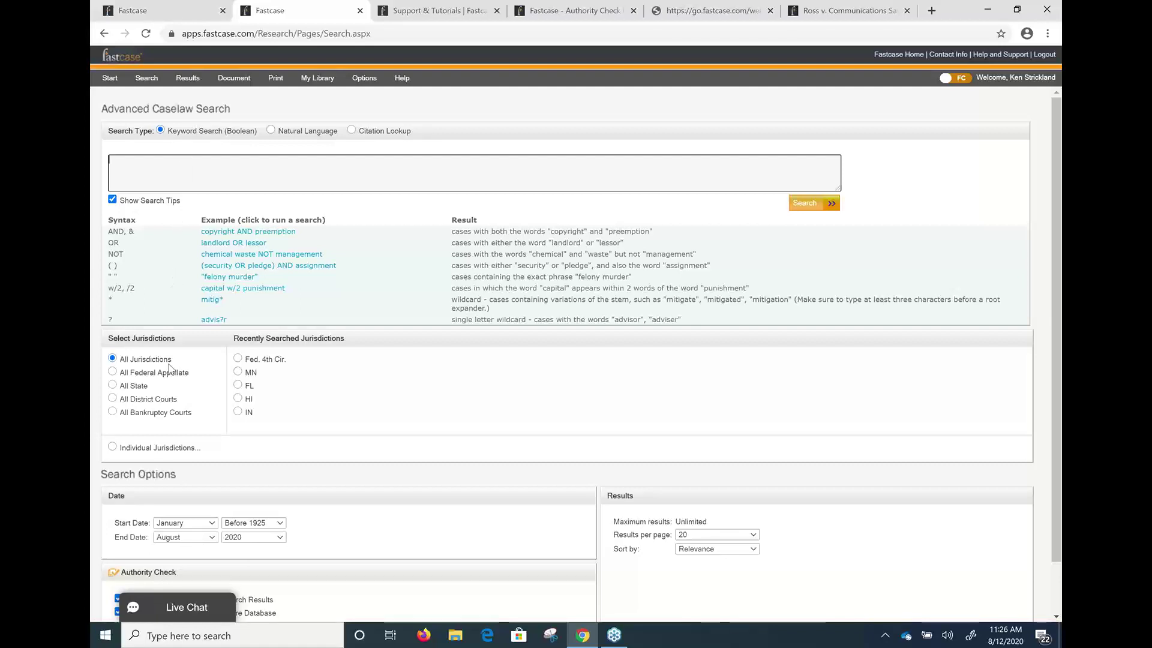
Limit the caselaw search to the individual jurisdiction Federal 4th Circuit under the U.S. Courts of Appeal
left_click(113, 448)
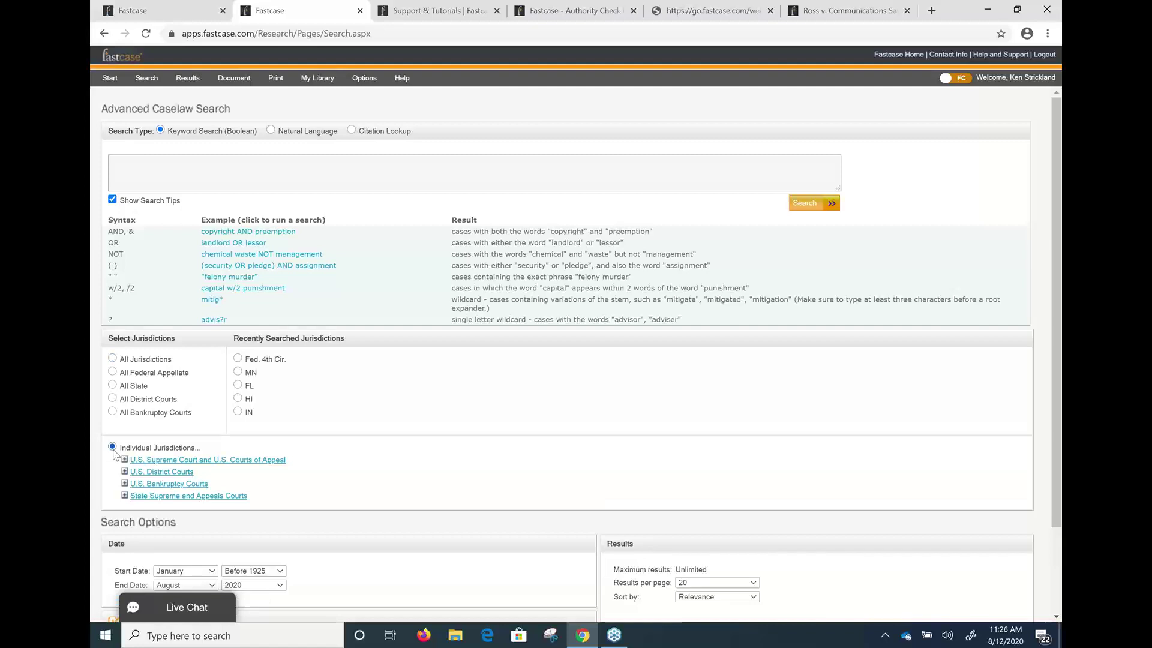
left_click(190, 461)
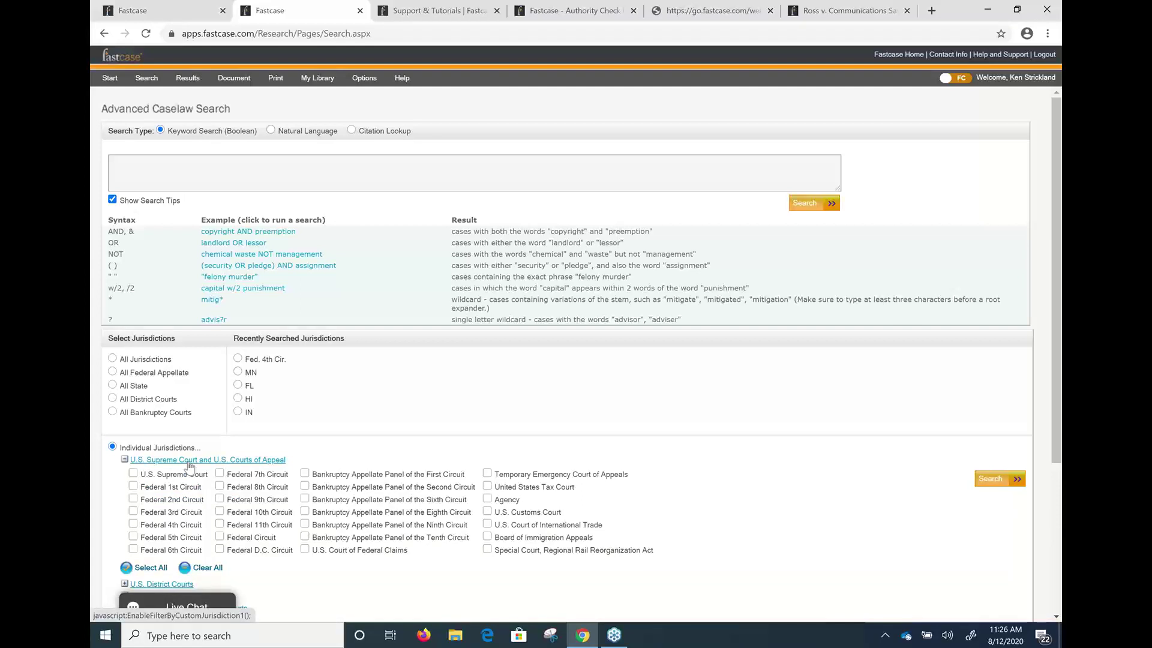
scroll(189, 465, "down", 1)
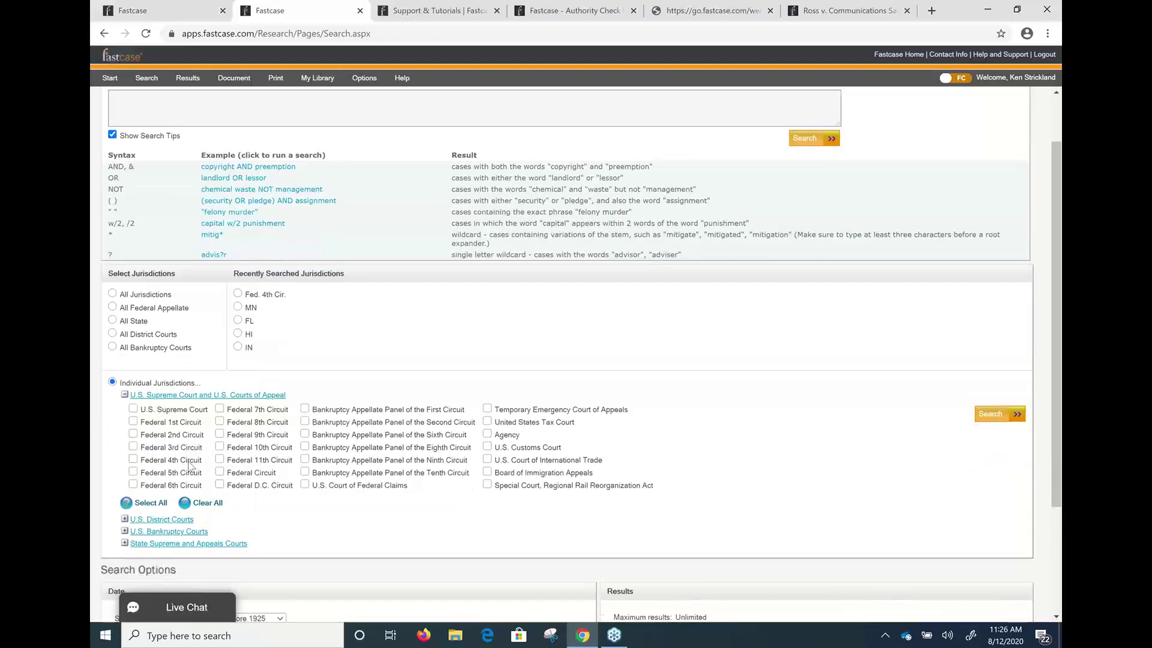
left_click(133, 460)
scroll(289, 415, "up", 1)
Run a Boolean keyword search for "res judicata" and "issue preclusion", keeping both phrases in quotation marks
left_click(238, 176)
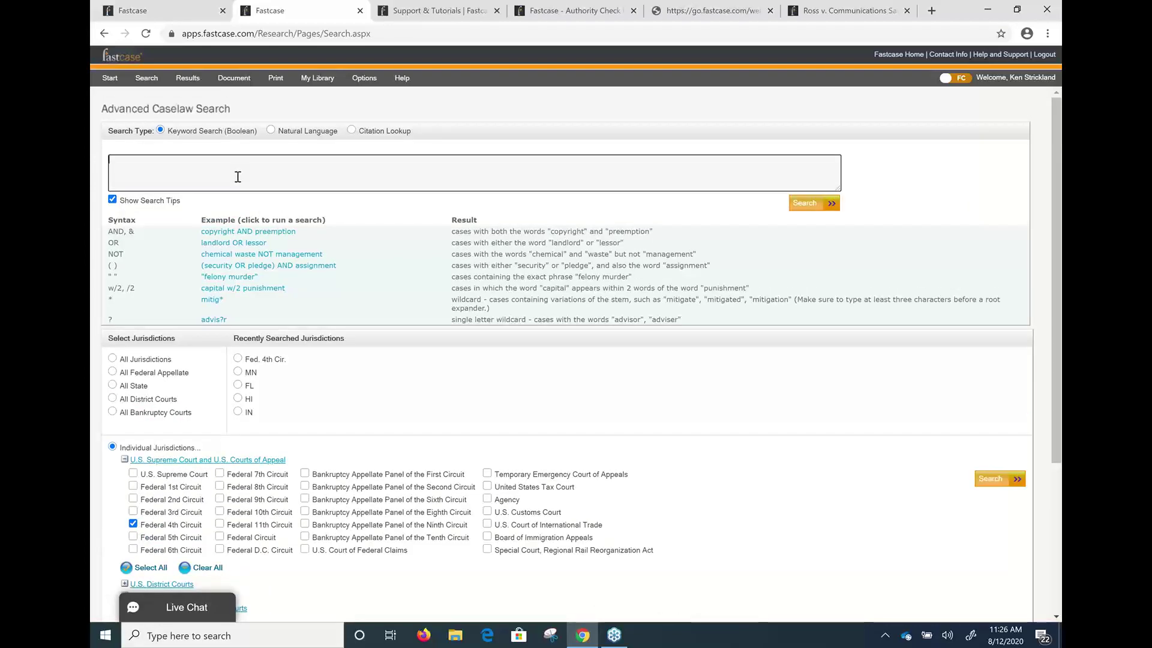
type("\"res judicata\" ")
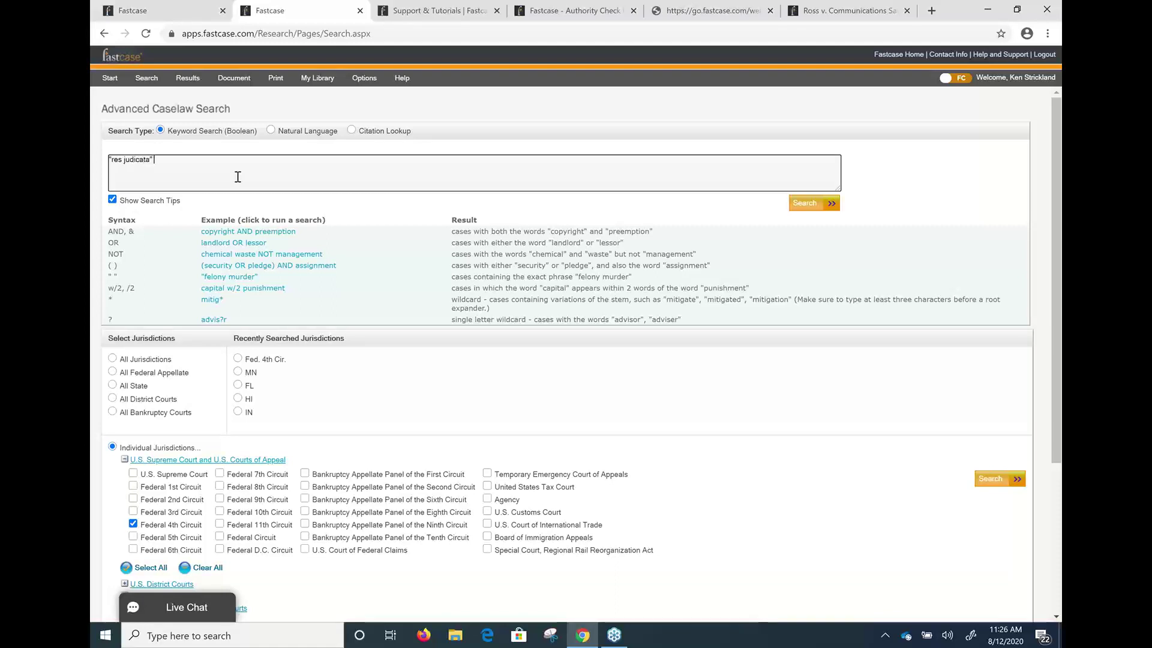
type("and \"issue preclusion")
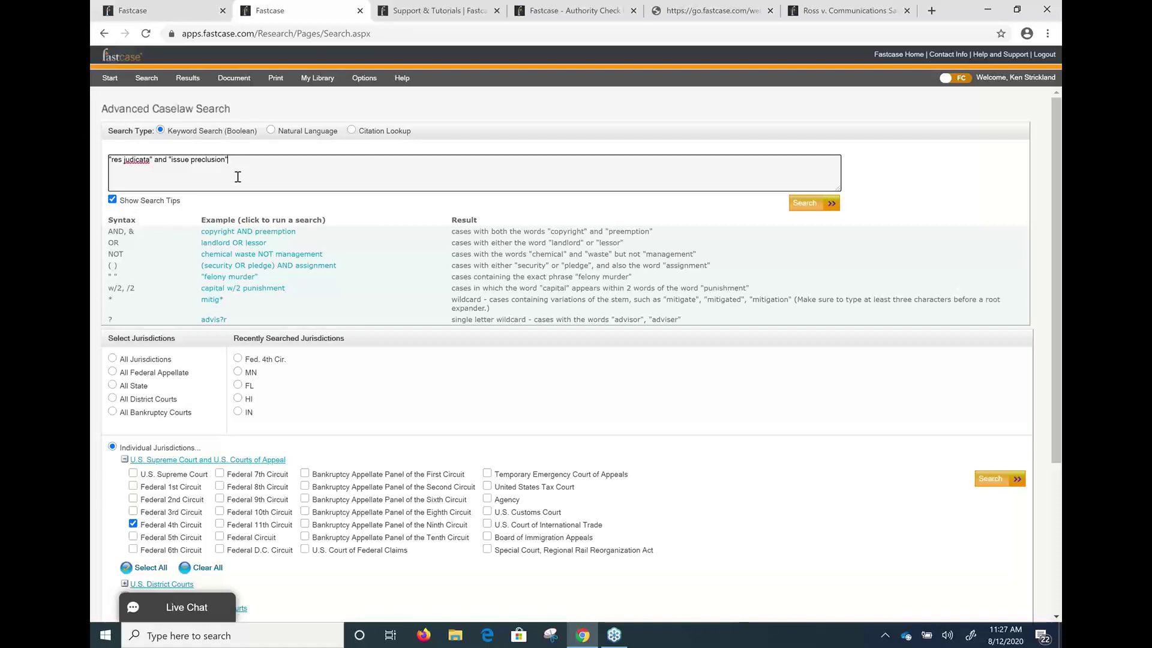
left_click(809, 204)
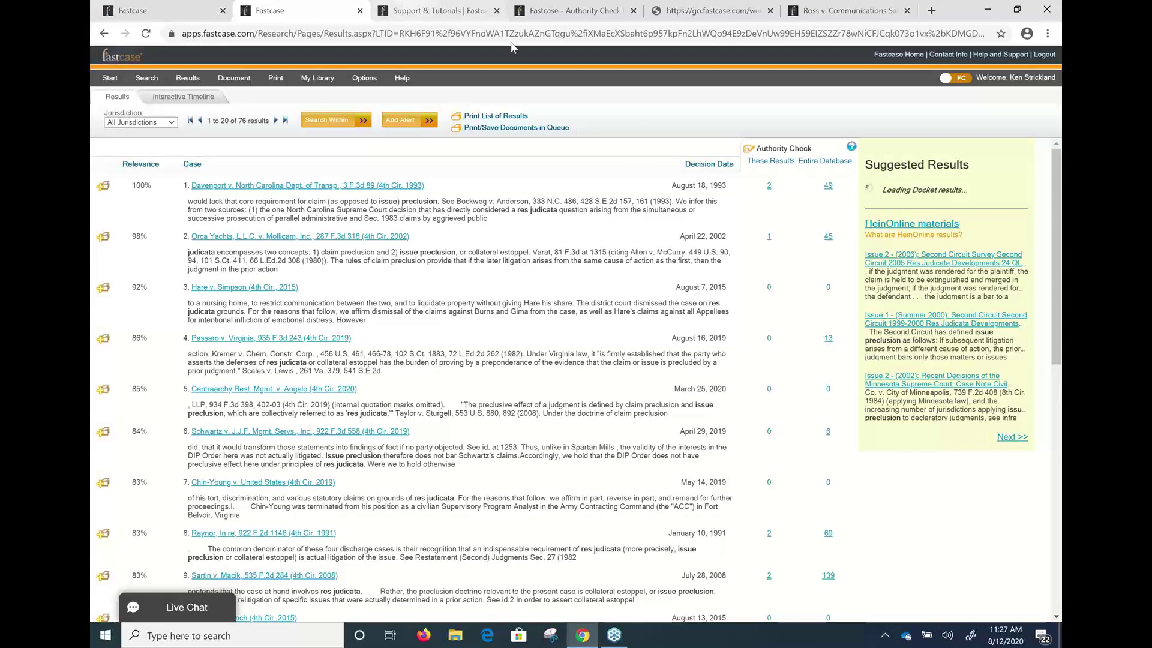
Switch to Fastcase 7, replace the citation with "res judicata" and "issue preclusion", and search the entire database
left_click(137, 9)
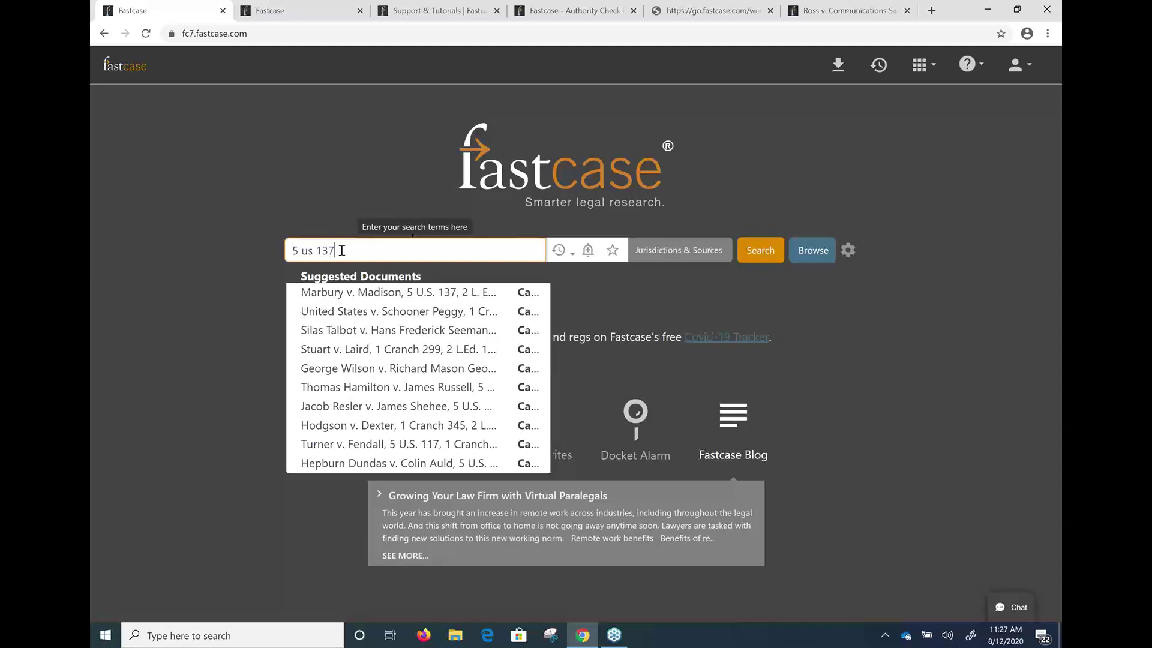
left_click_drag(341, 250, 257, 250)
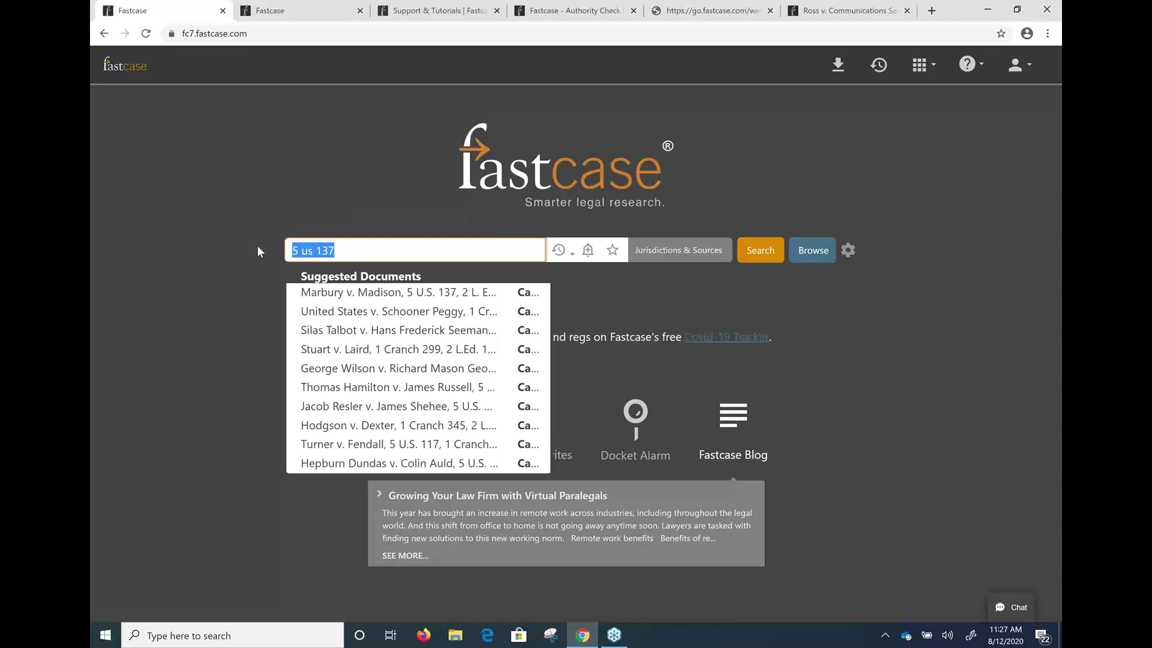
key("Escape")
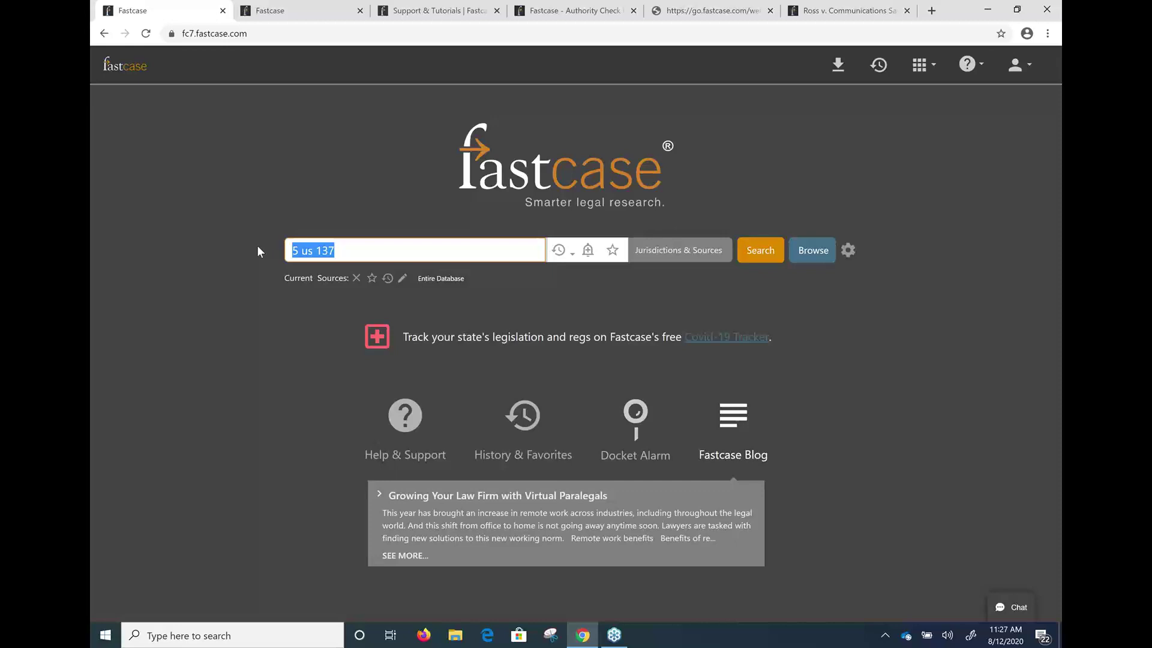
key("BackSpace")
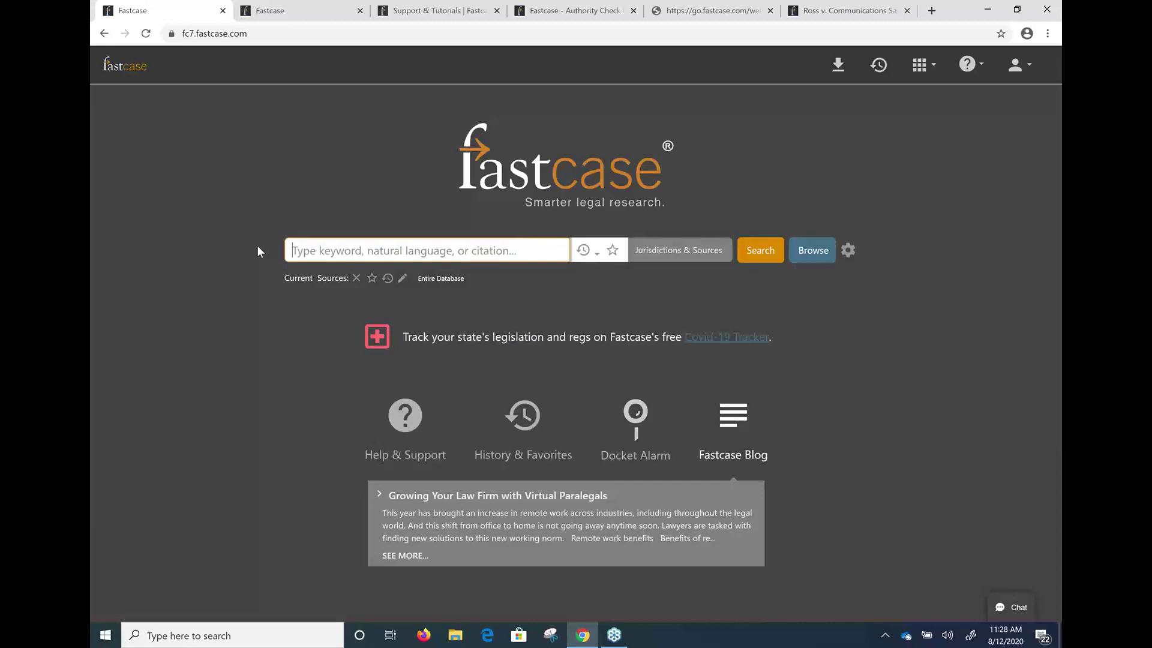
type("\"r")
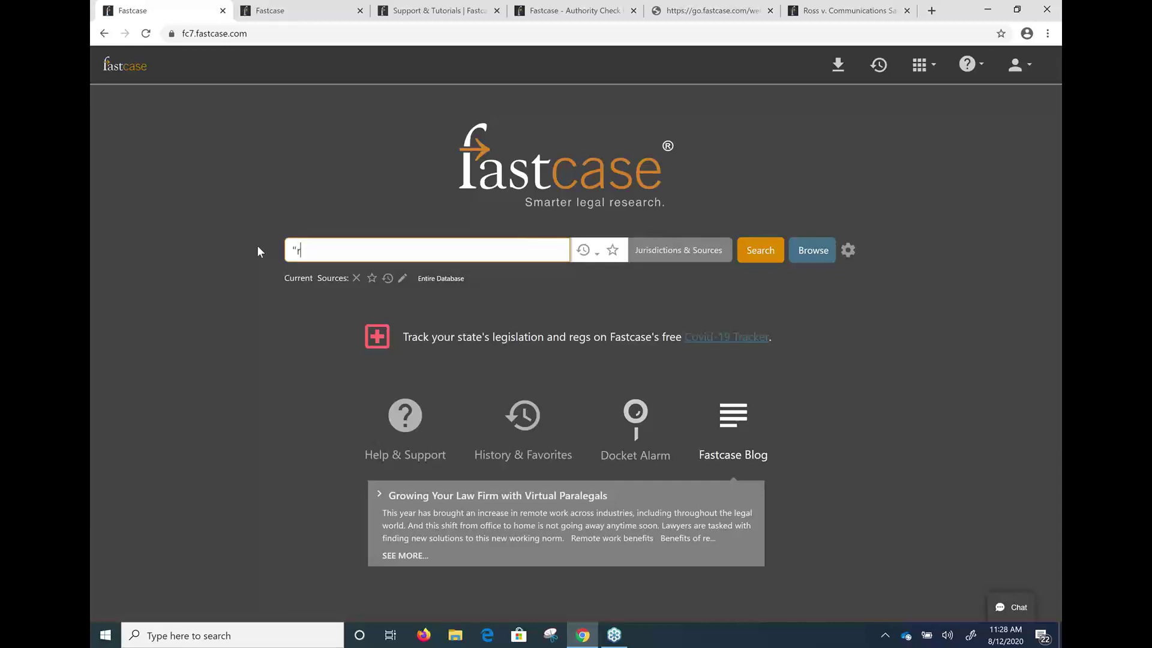
type("es judicata\" and \"iss")
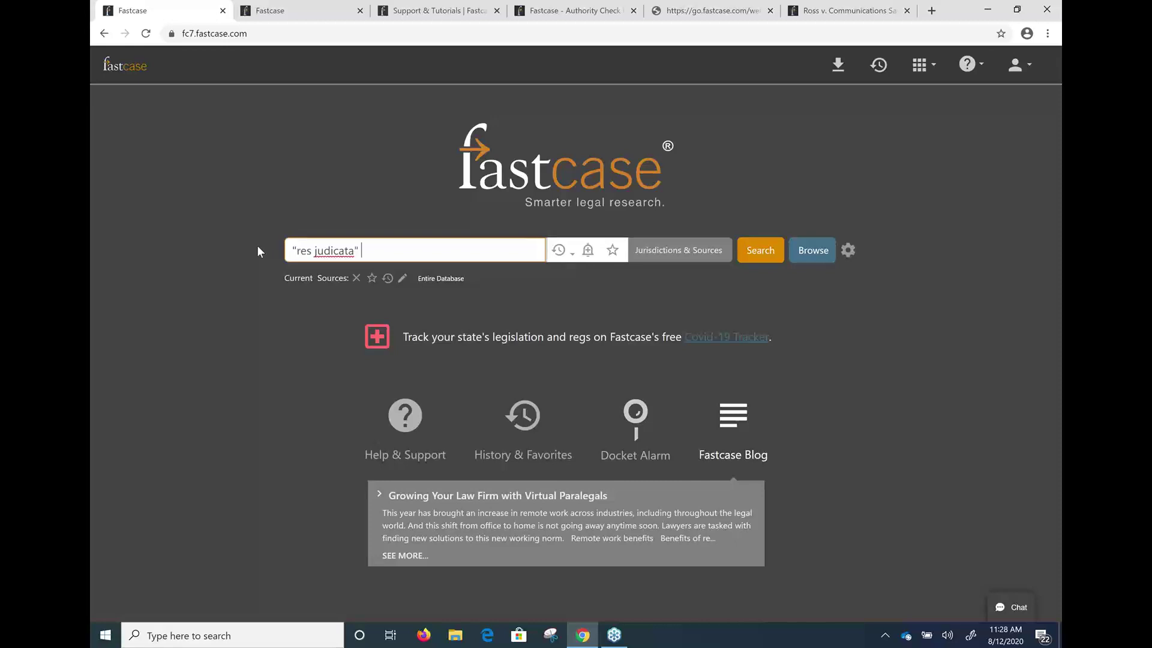
type("ue preclusion\"")
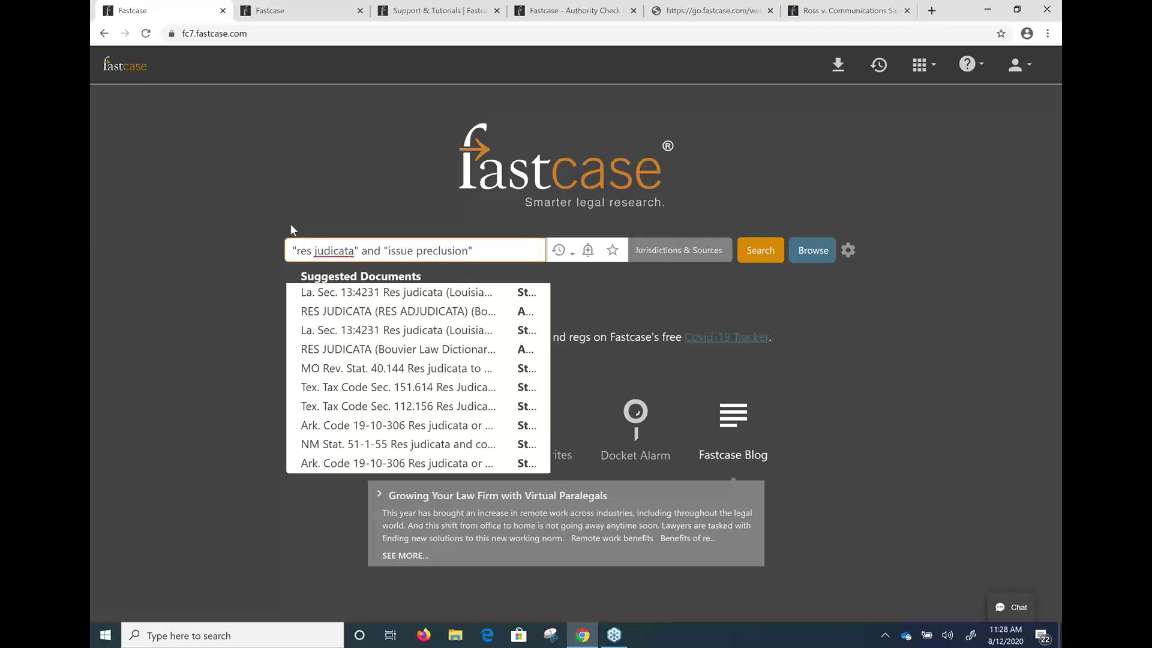
left_click(750, 258)
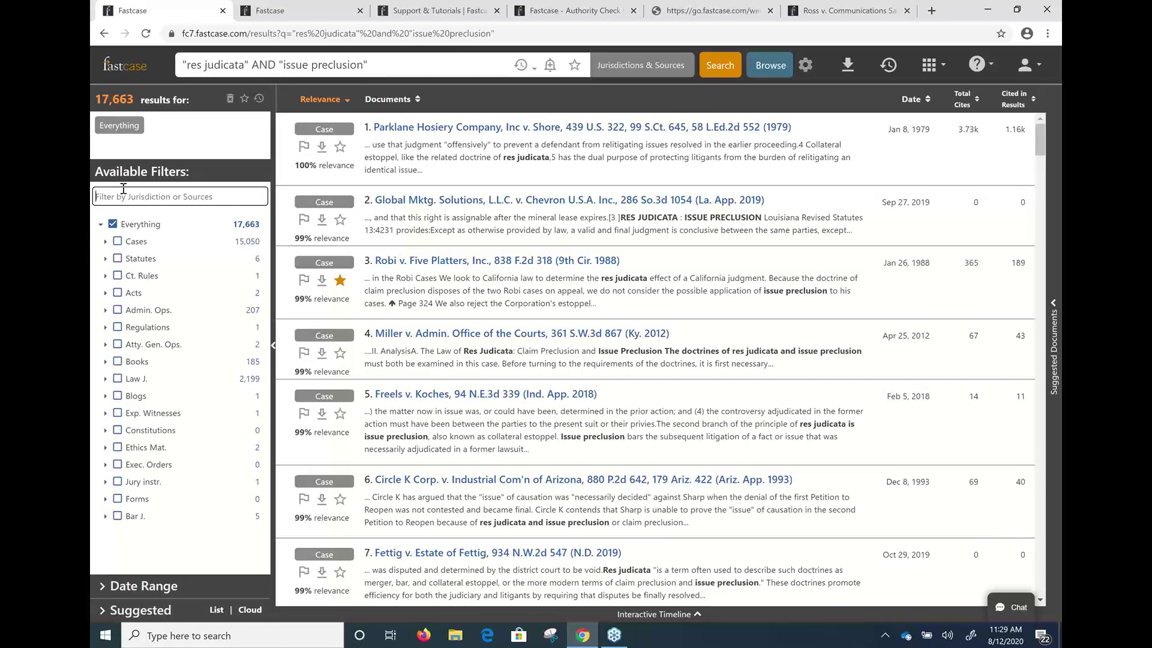
Find 4th circuit and 5th circuit among the jurisdiction filters and limit the results to 4th Cir. and 5th Cir. cases
type("4th circuit")
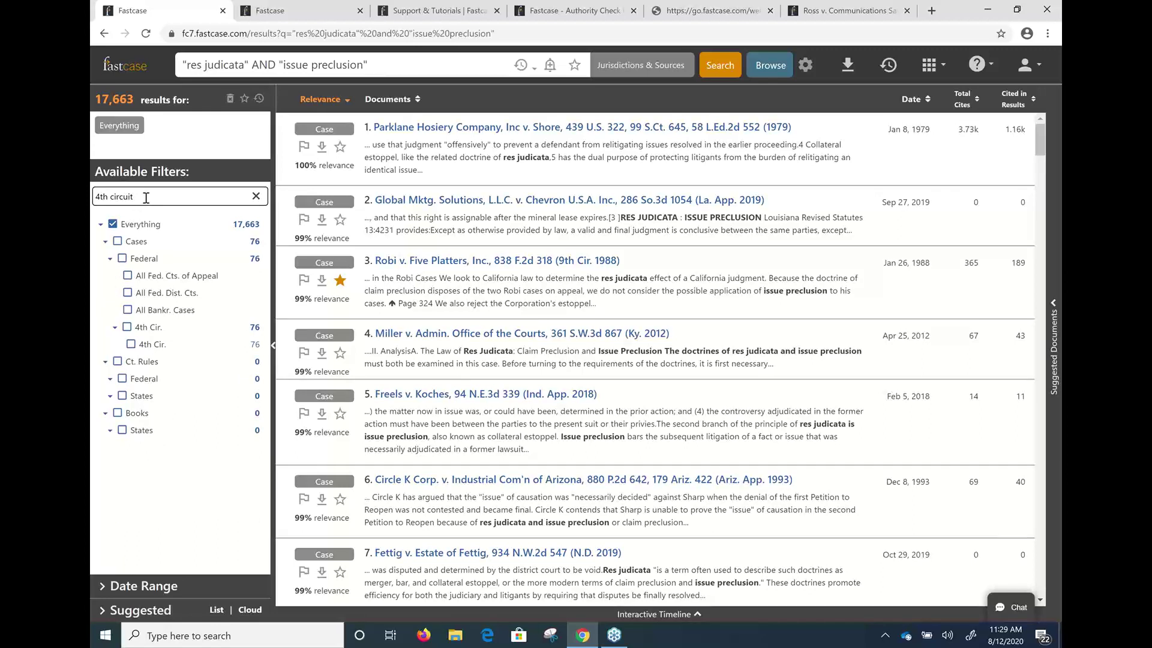
left_click(130, 345)
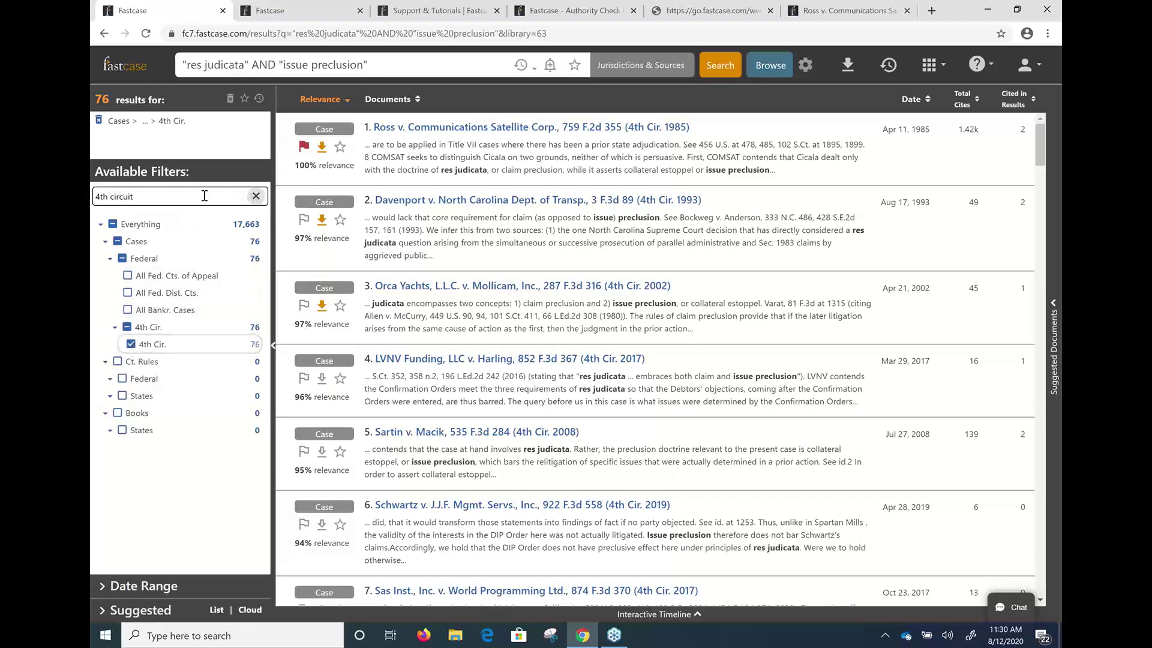
key("ctrl+a")
key("BackSpace")
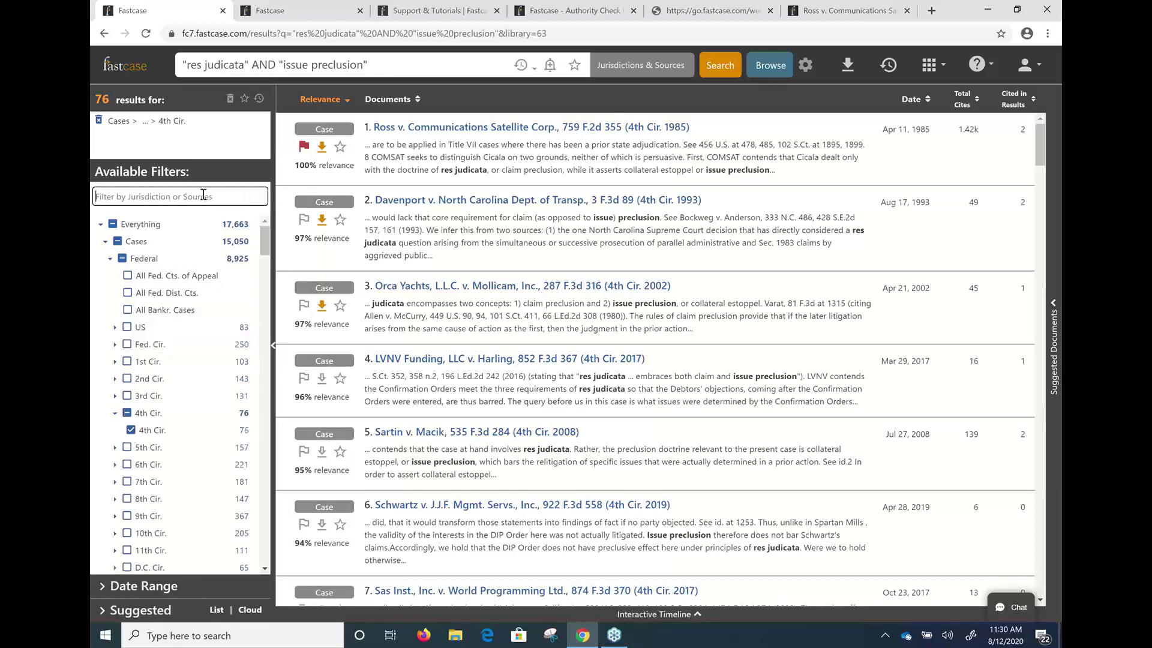
type("5th ci")
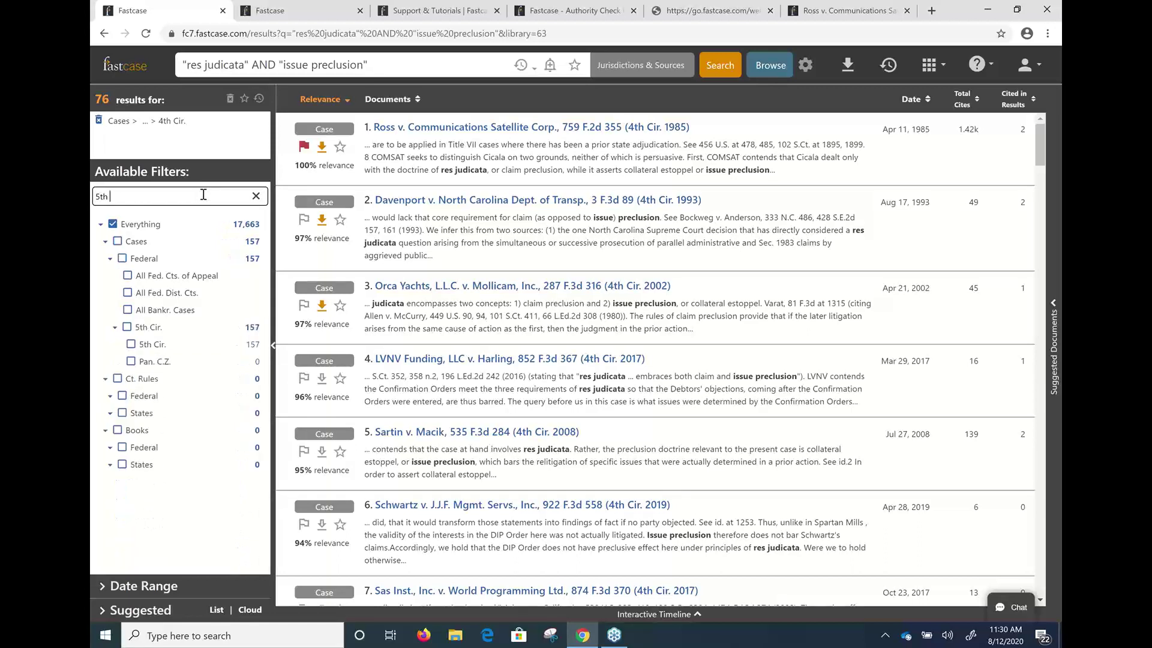
type("rcuit")
left_click(129, 345)
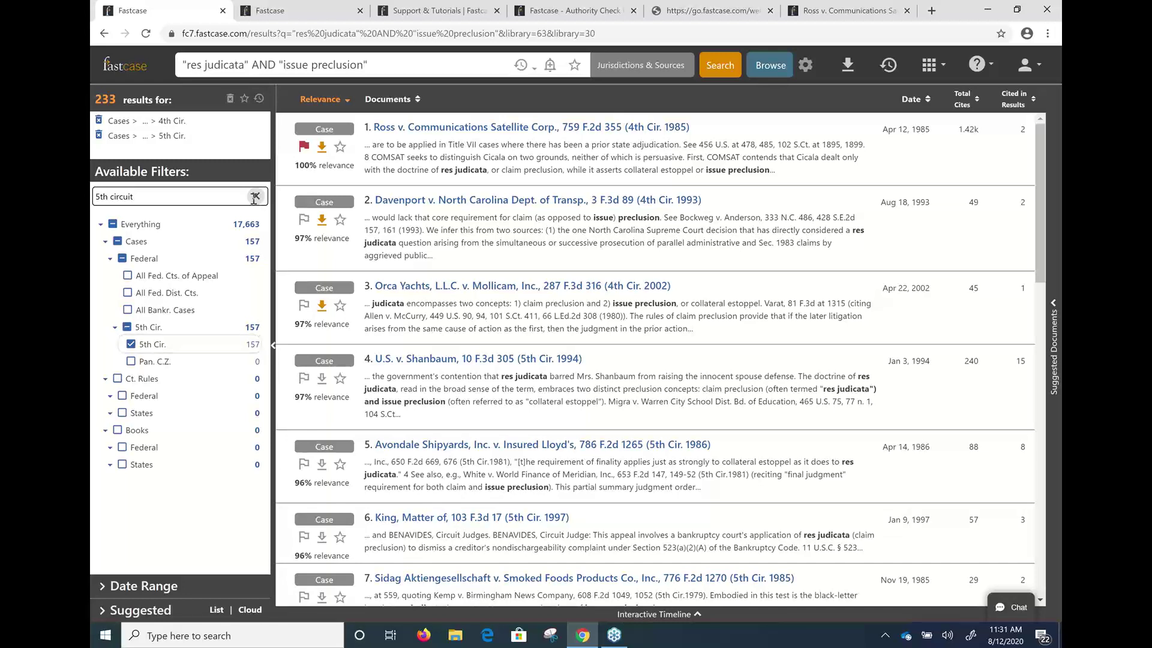
Find dc among the available filters, add D.C. Discip. Decis. from the ethics materials, and expand the list of applied filters
left_click(255, 197)
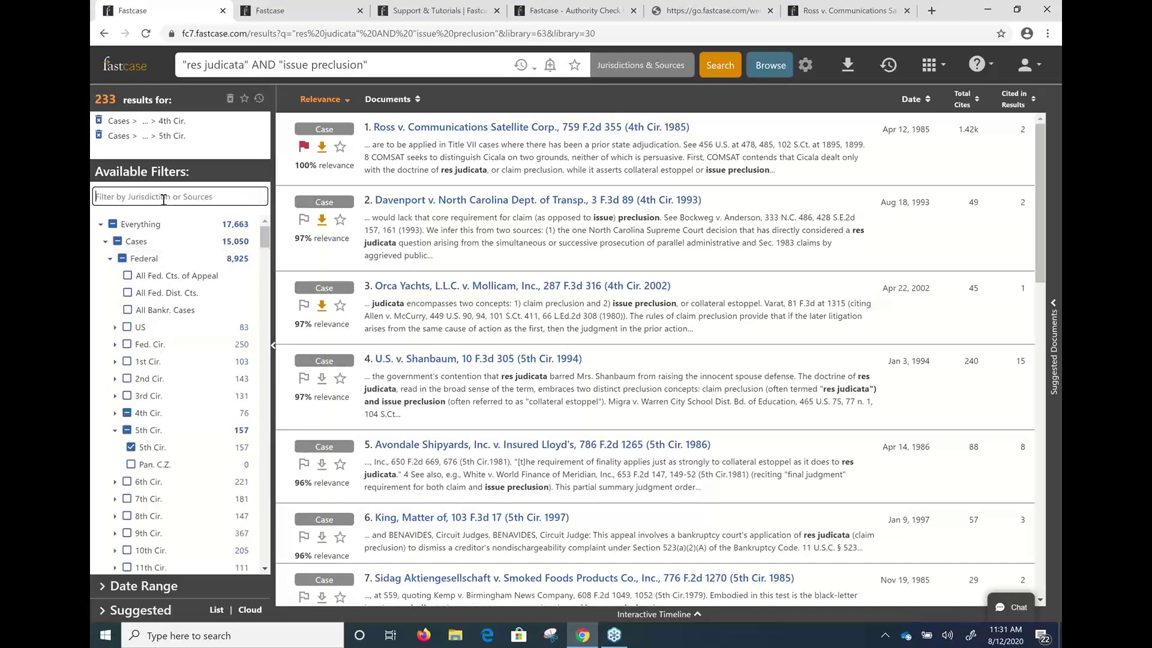
type("dc")
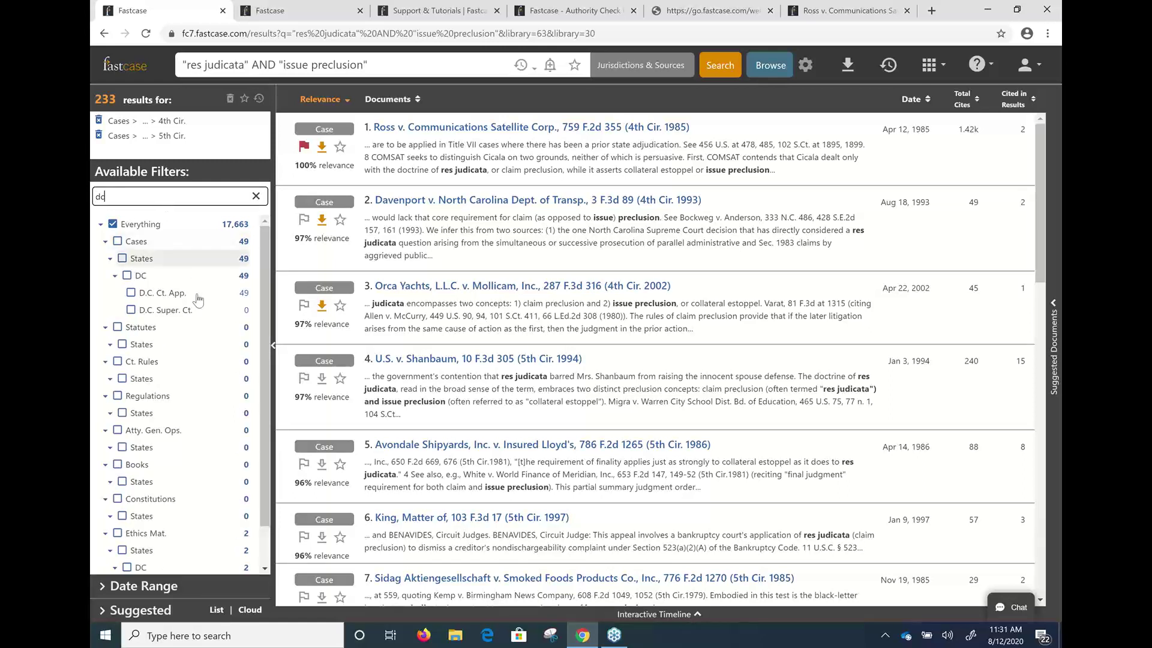
scroll(198, 298, "down", 1)
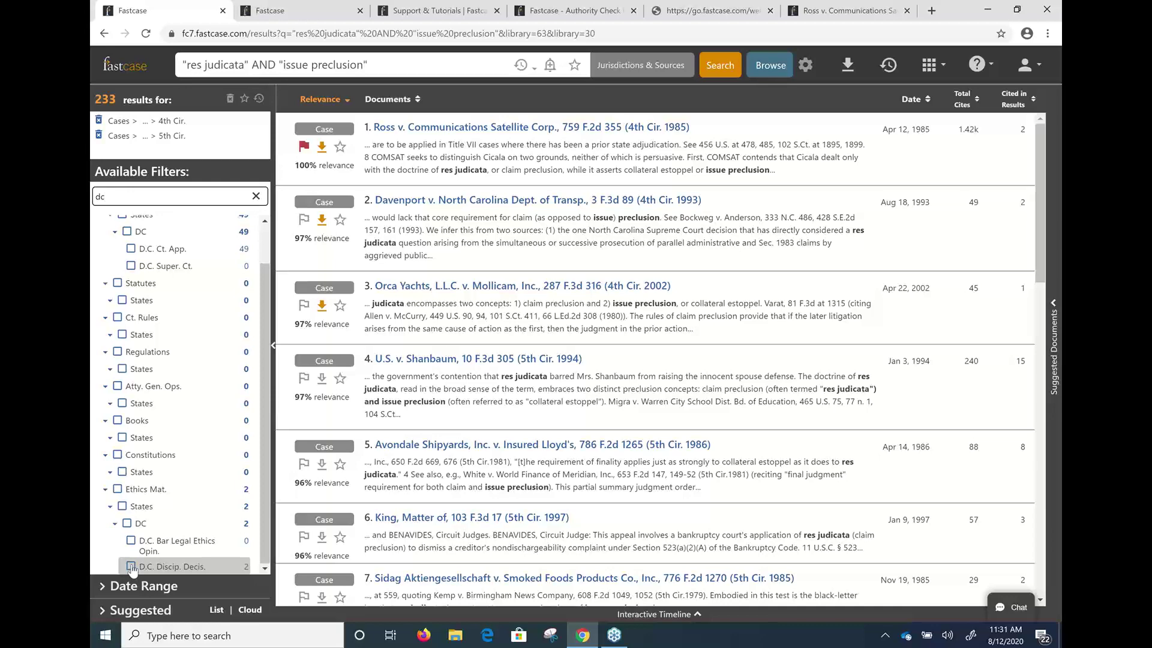
left_click(131, 567)
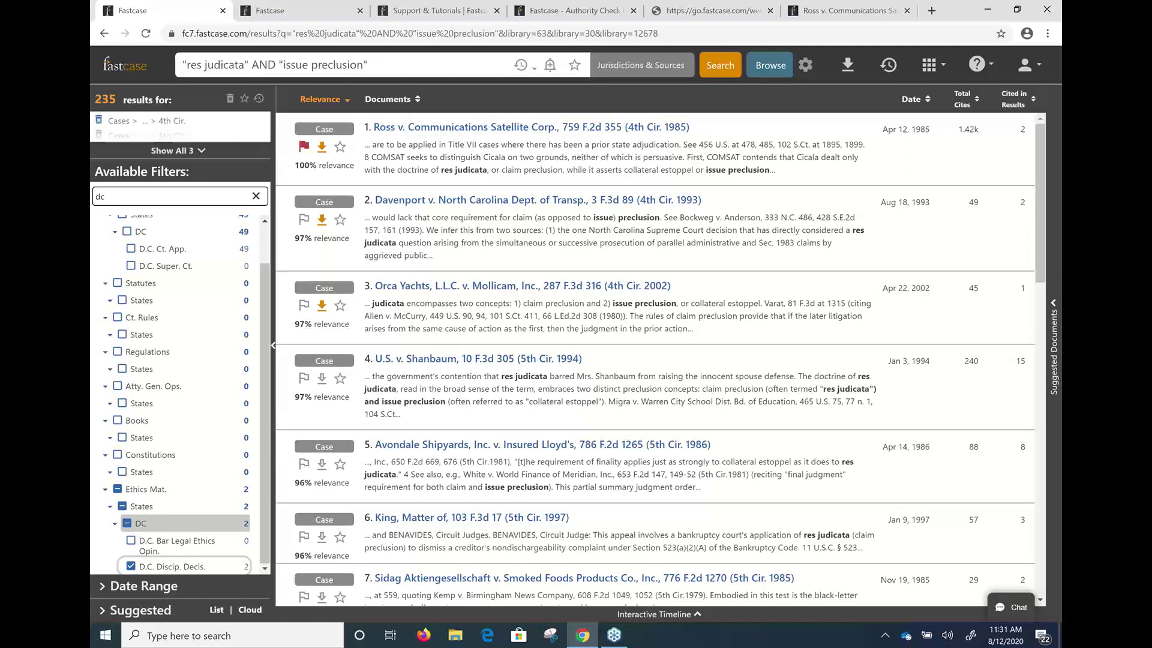
left_click(203, 151)
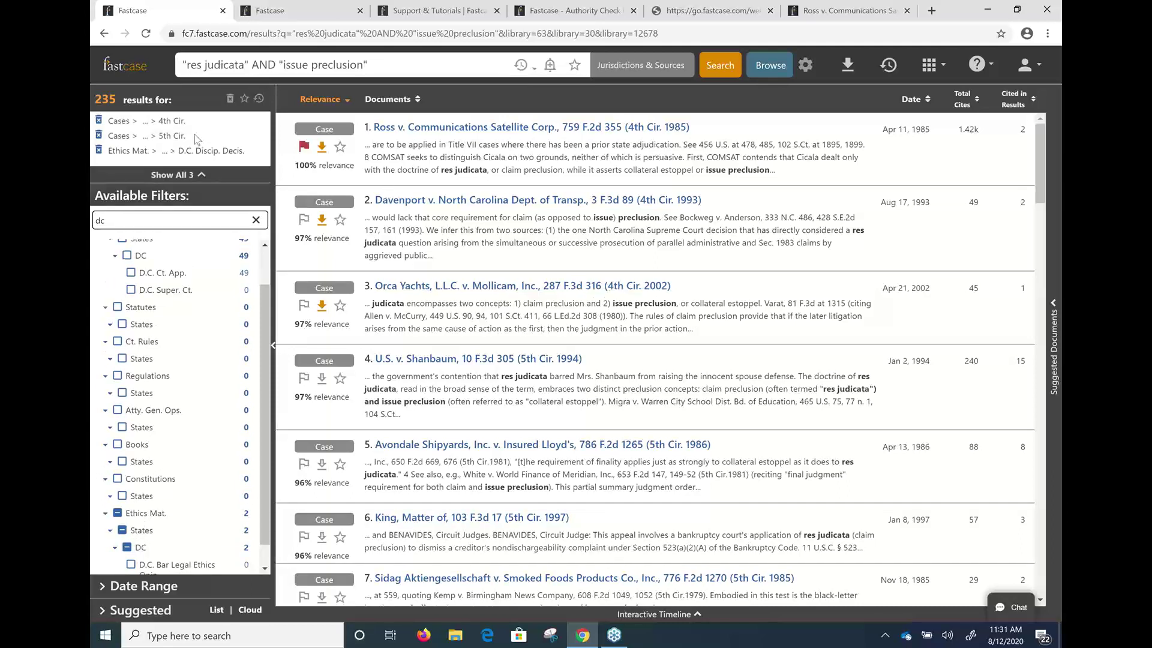
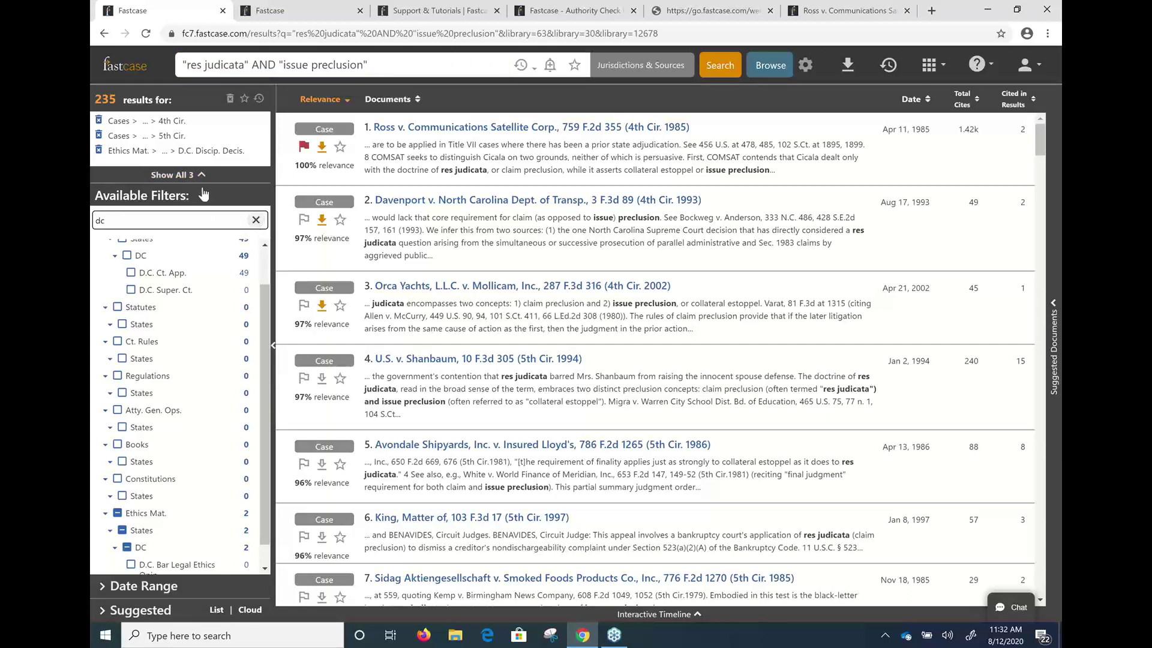
Clear the dc filter text and remove D.C. Discip. Decis. and 5th Cir. from the applied filters
left_click(256, 219)
scroll(206, 346, "up", 1)
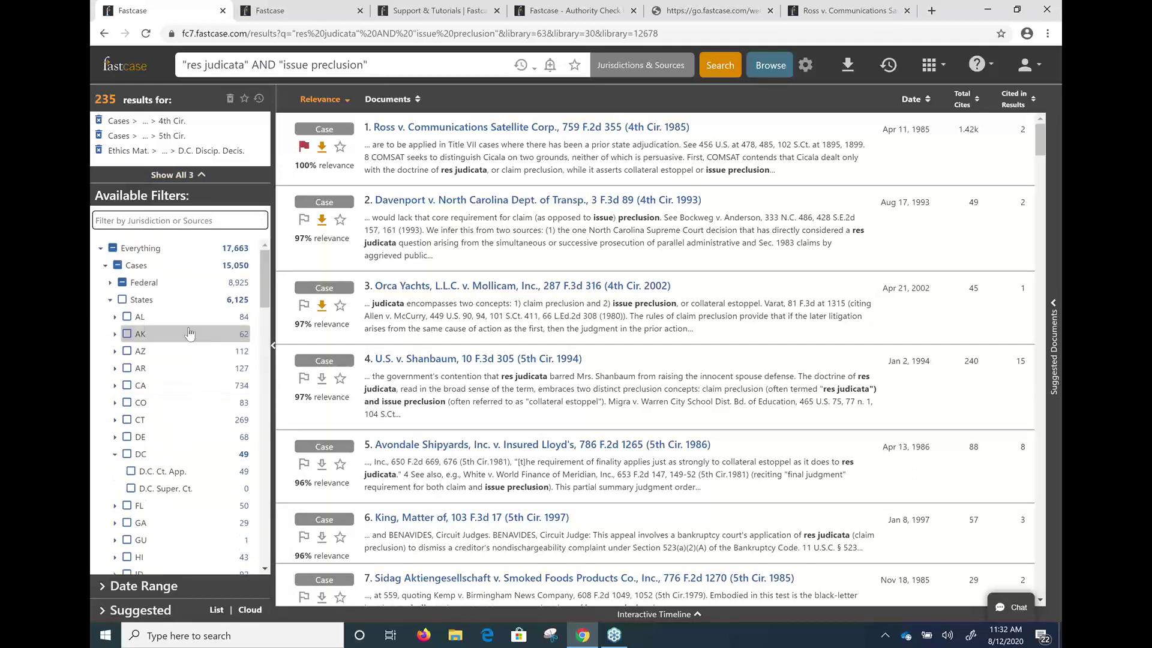
scroll(188, 329, "down", 2)
scroll(186, 327, "up", 2)
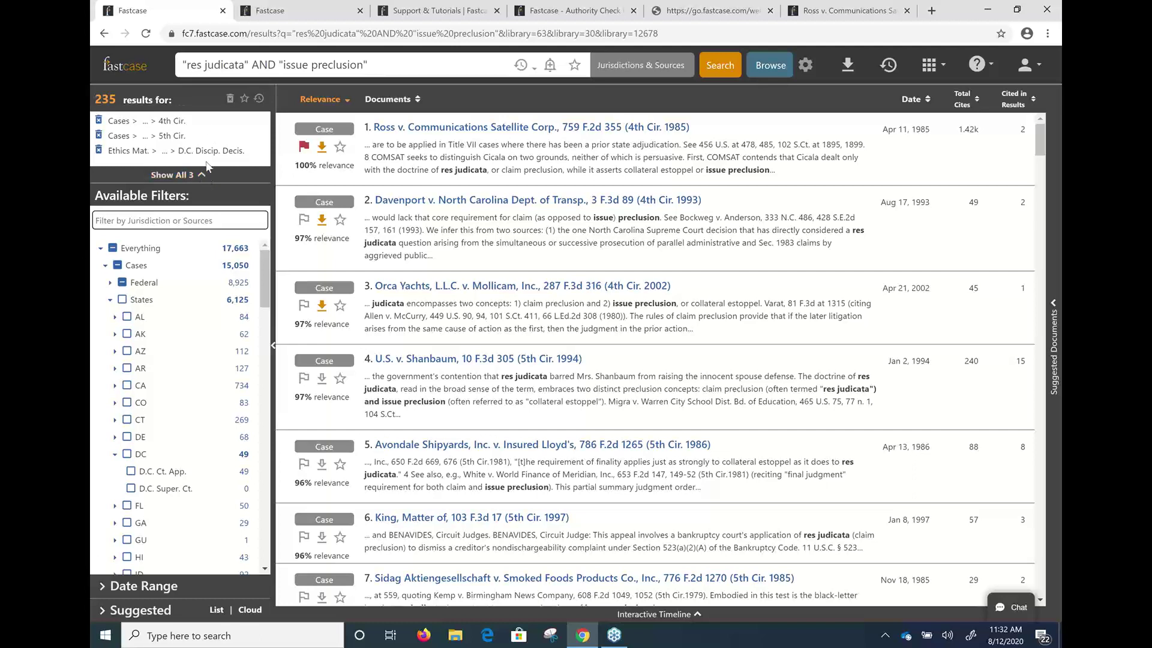
left_click(103, 152)
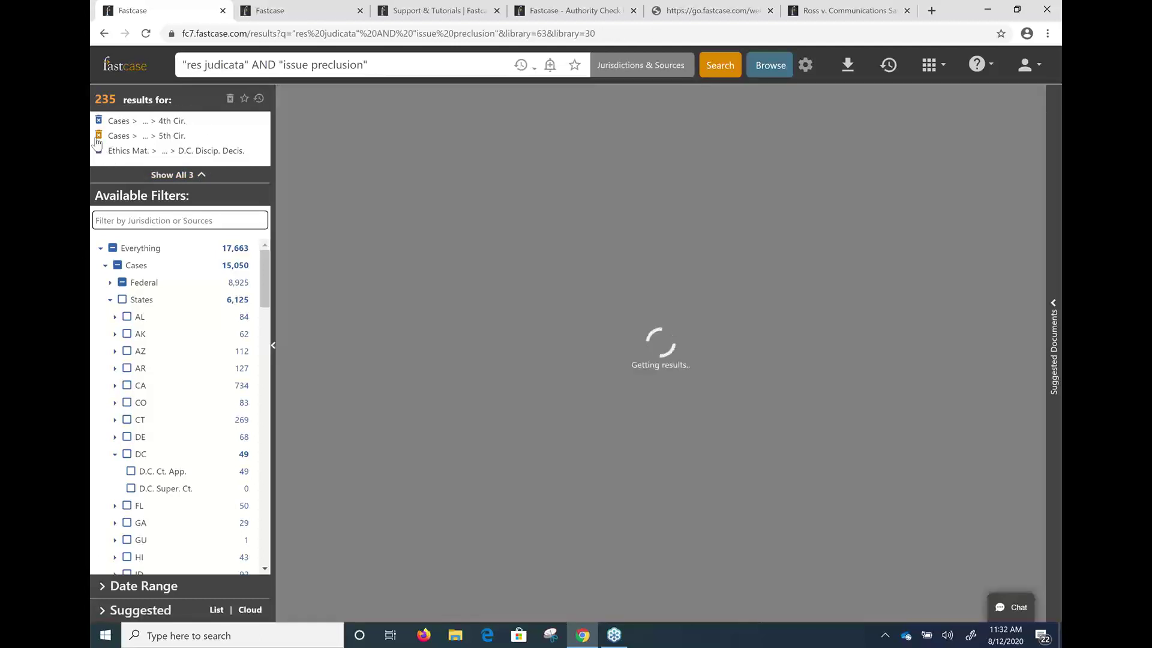
left_click(98, 137)
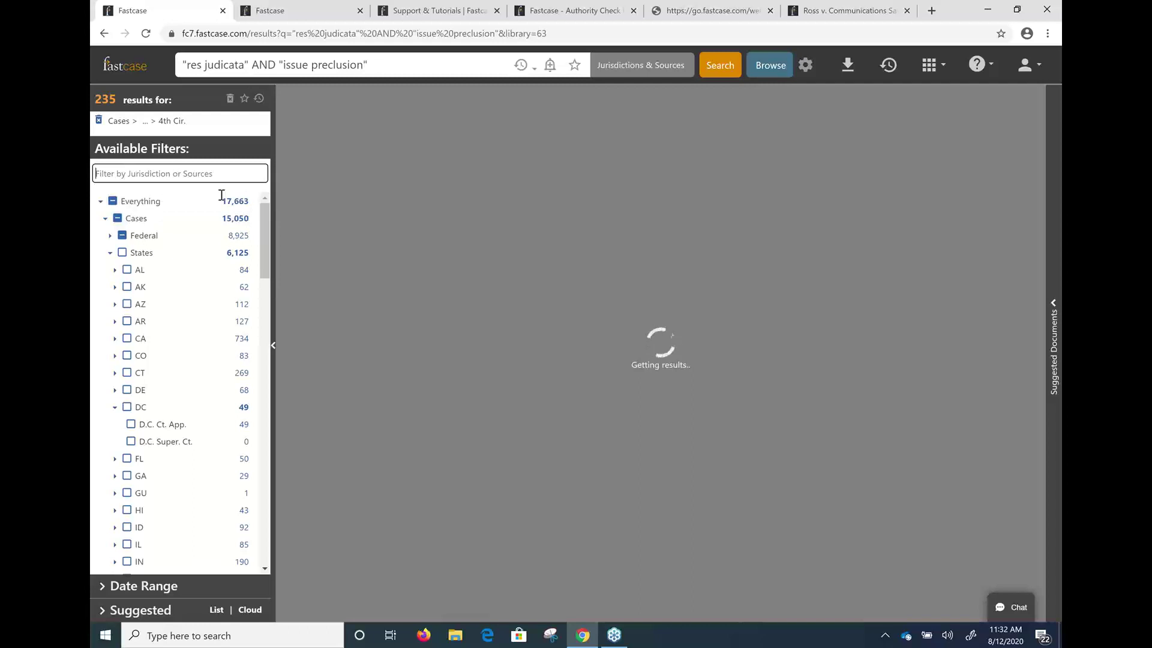
Look up 9th circuit among the available jurisdiction filters
type("9")
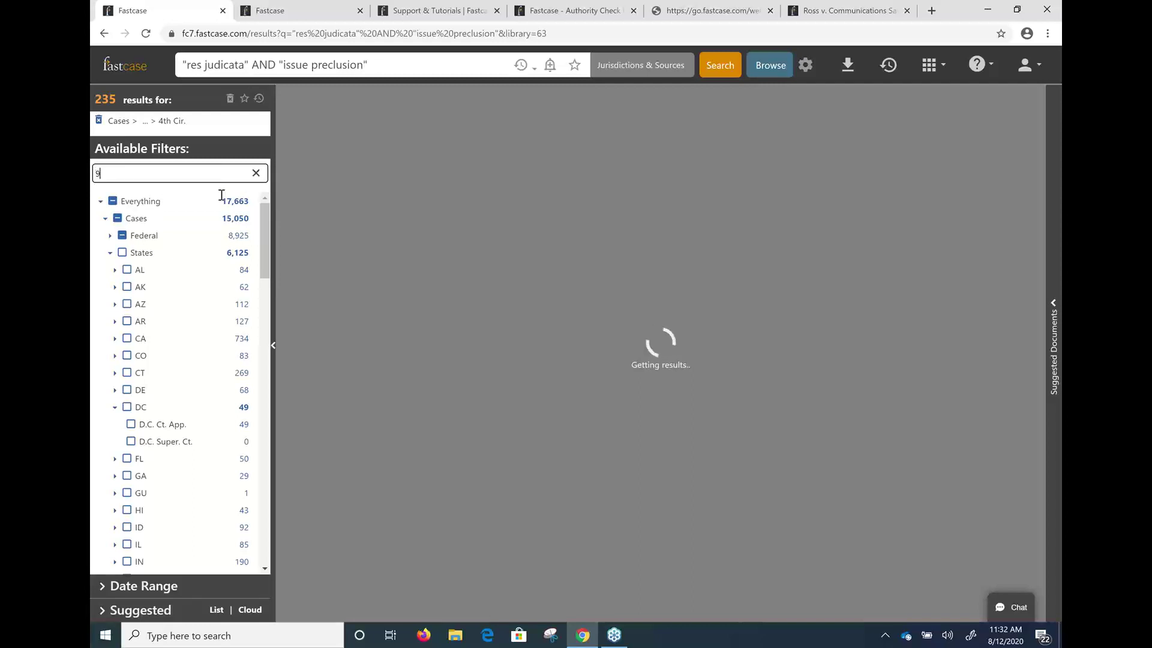
type("th")
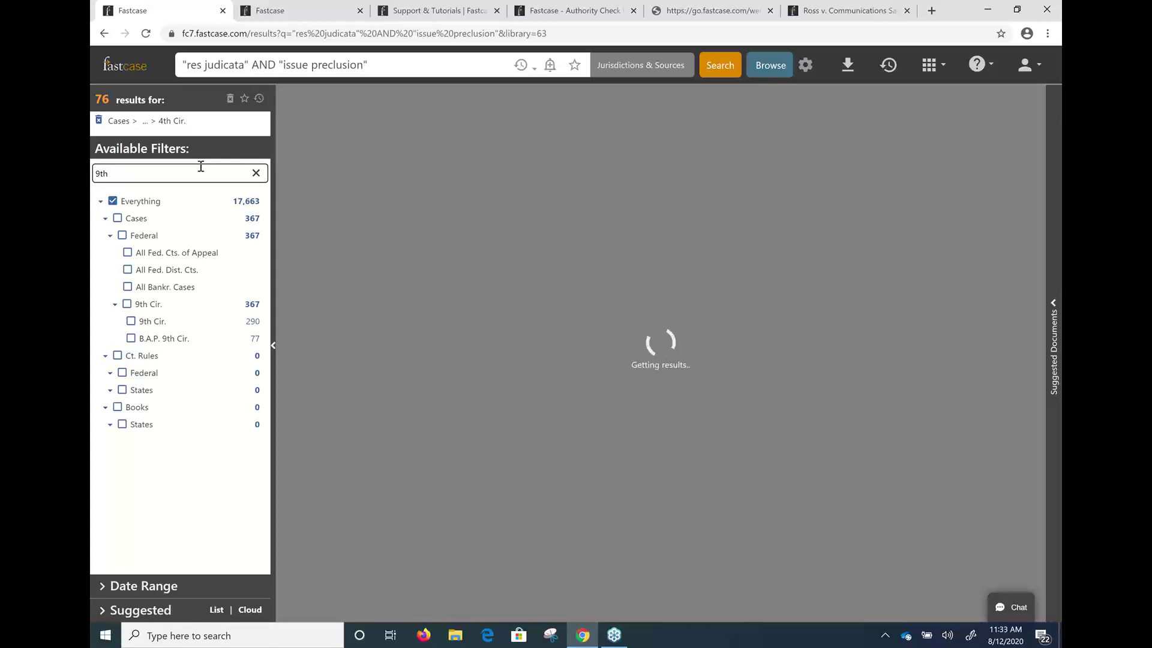
type("circuit")
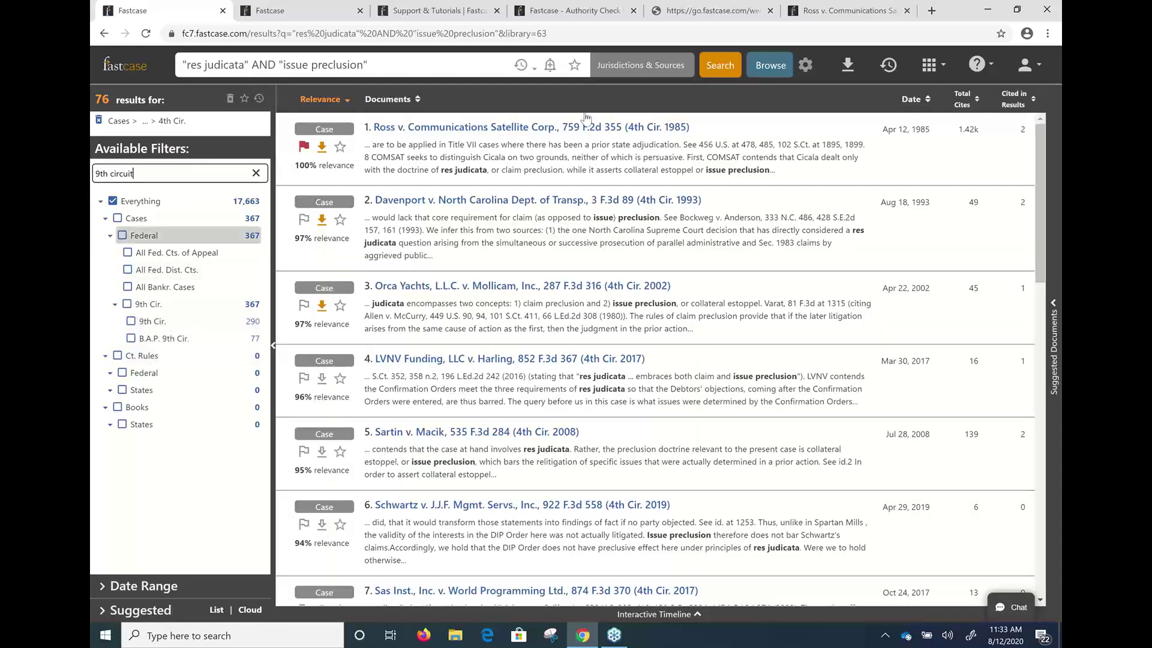
Add 9th Cir., D. Alaska and C.D. Cal. cases from the Ninth Circuit jurisdictions and sources to the search
left_click(662, 66)
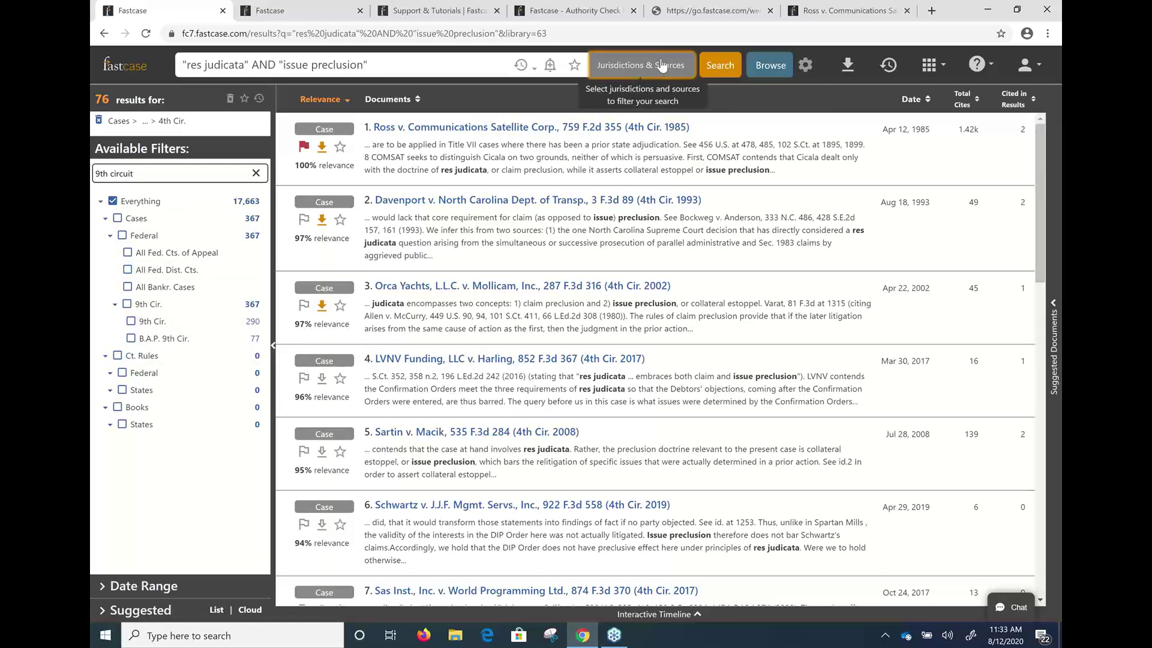
left_click(662, 65)
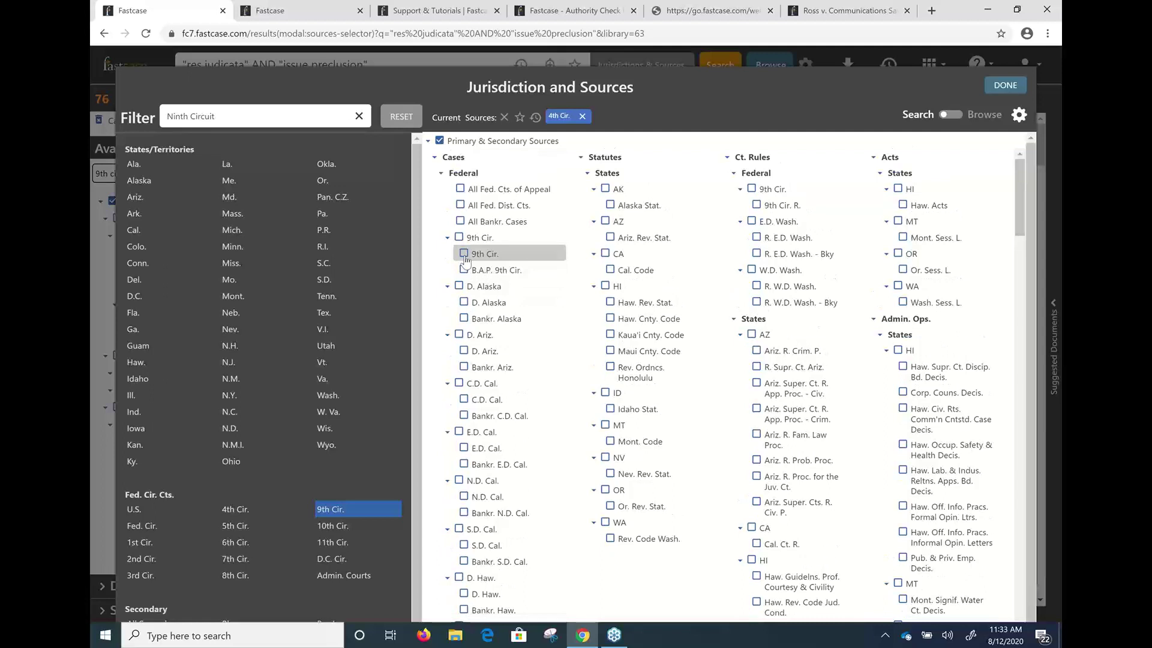
left_click(464, 254)
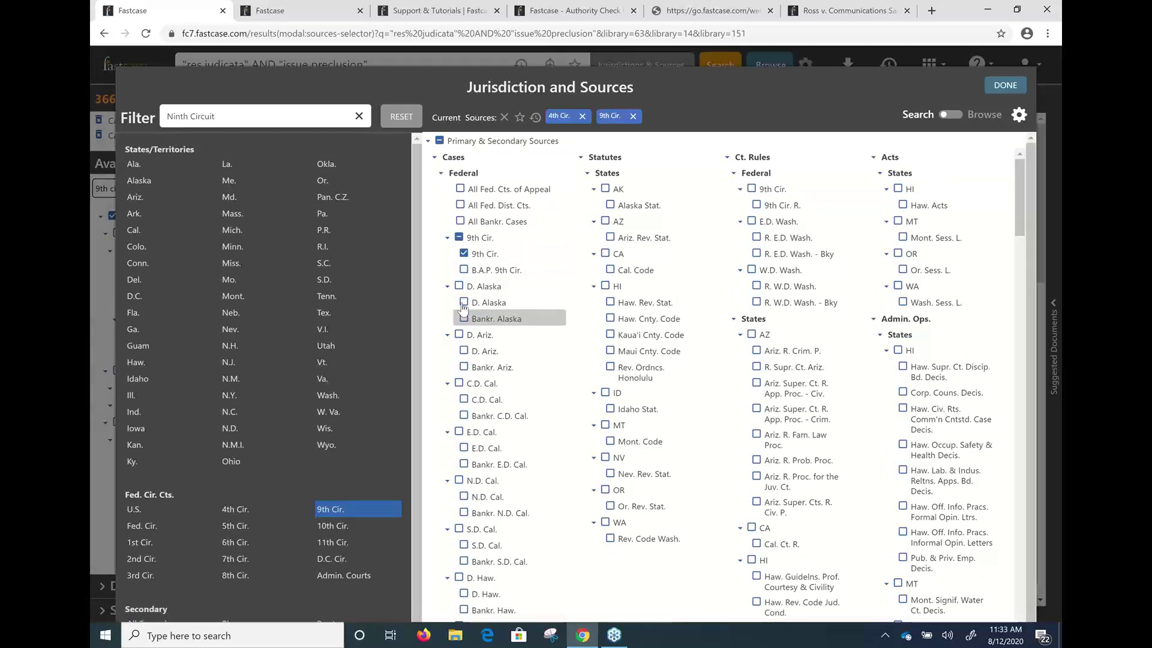
left_click(464, 303)
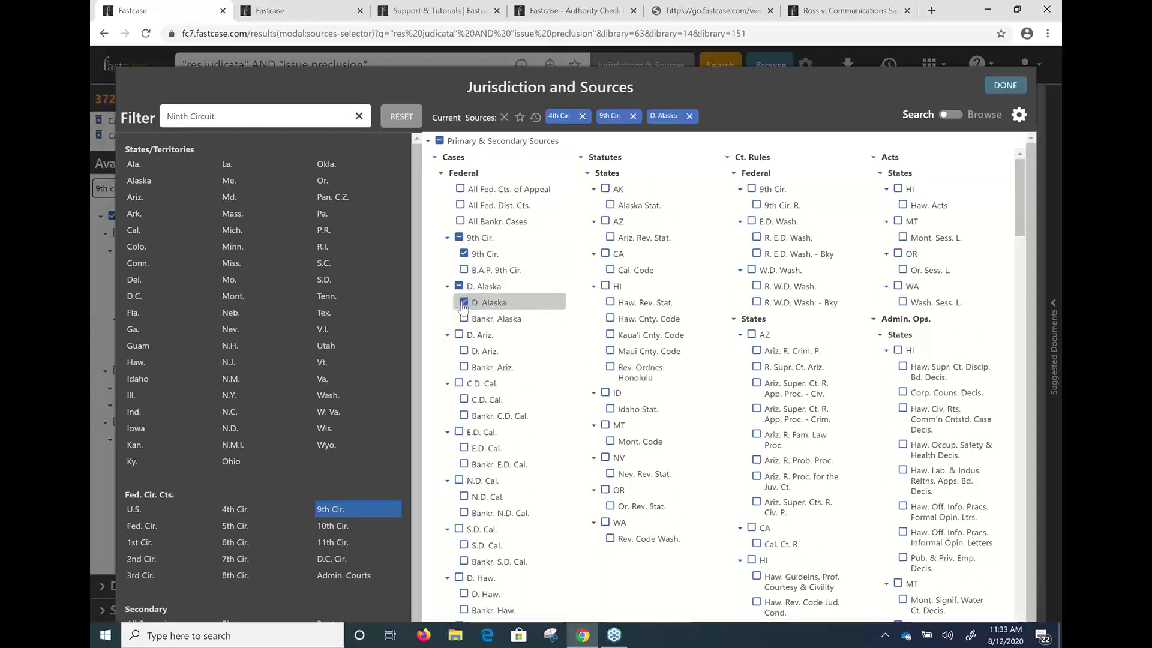
left_click(465, 401)
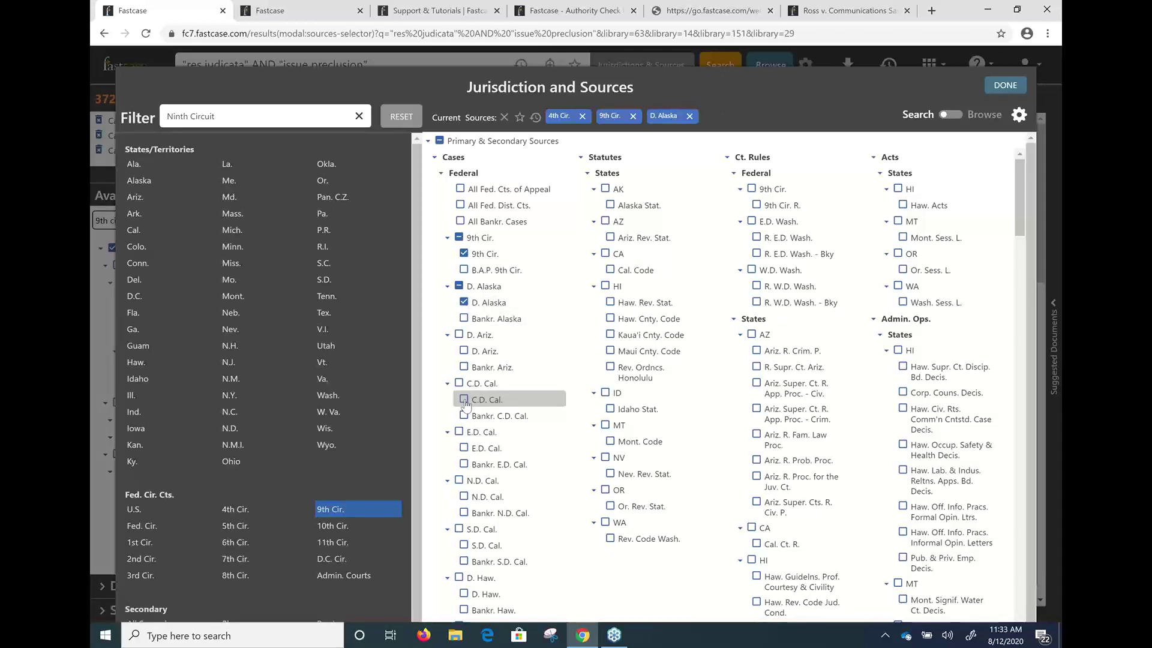
left_click(1003, 86)
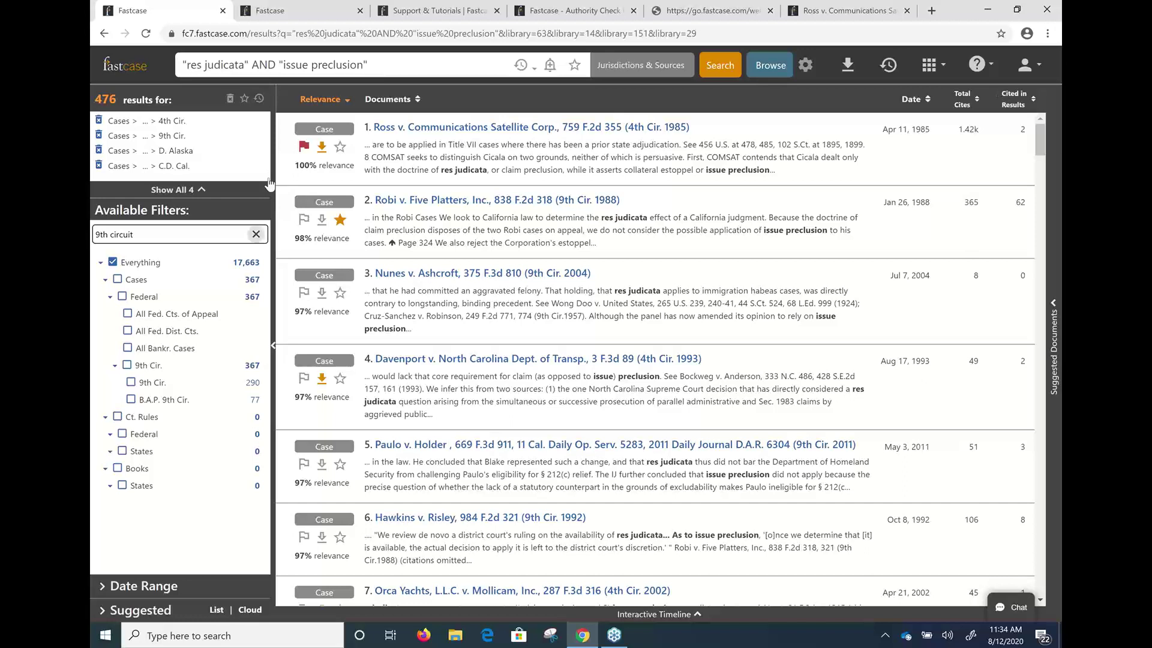
Clear the 9th circuit filter text and look at the Fastcase 6 results list before returning to Fastcase 7
left_click(254, 234)
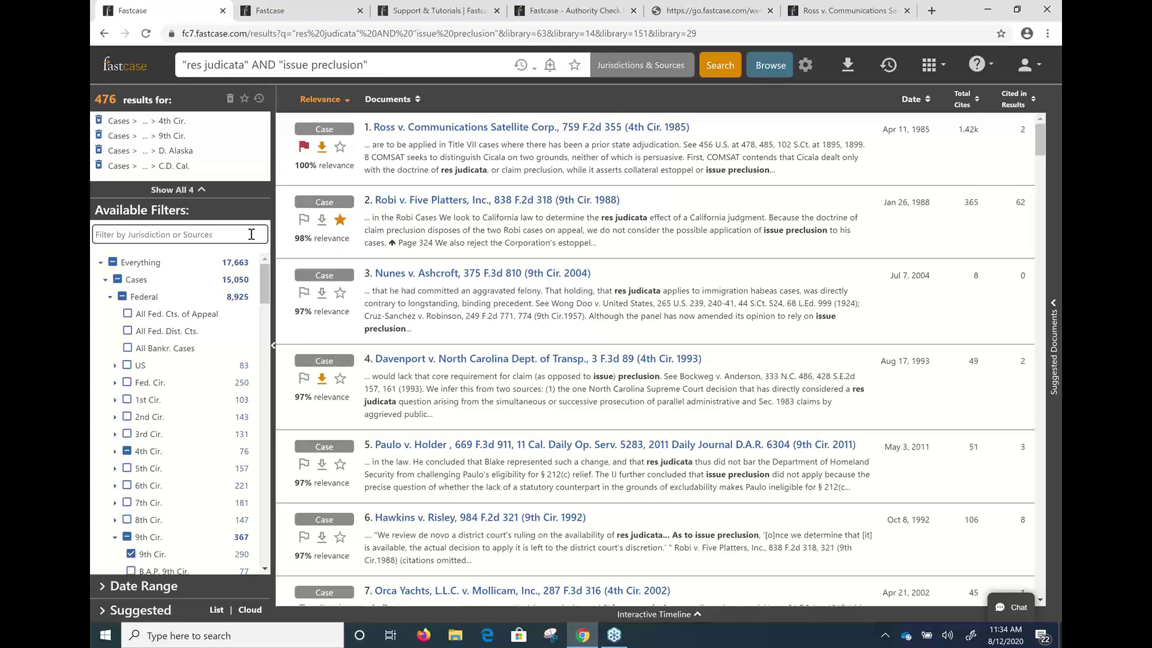
left_click(274, 9)
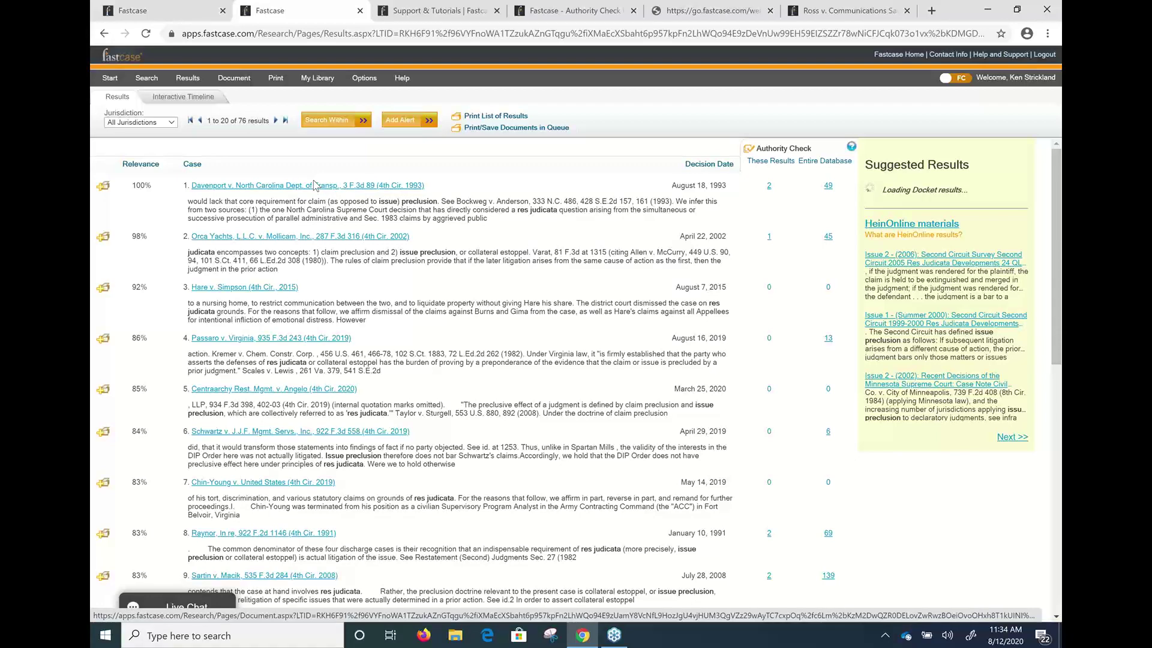
key("ctrl+shift+Tab")
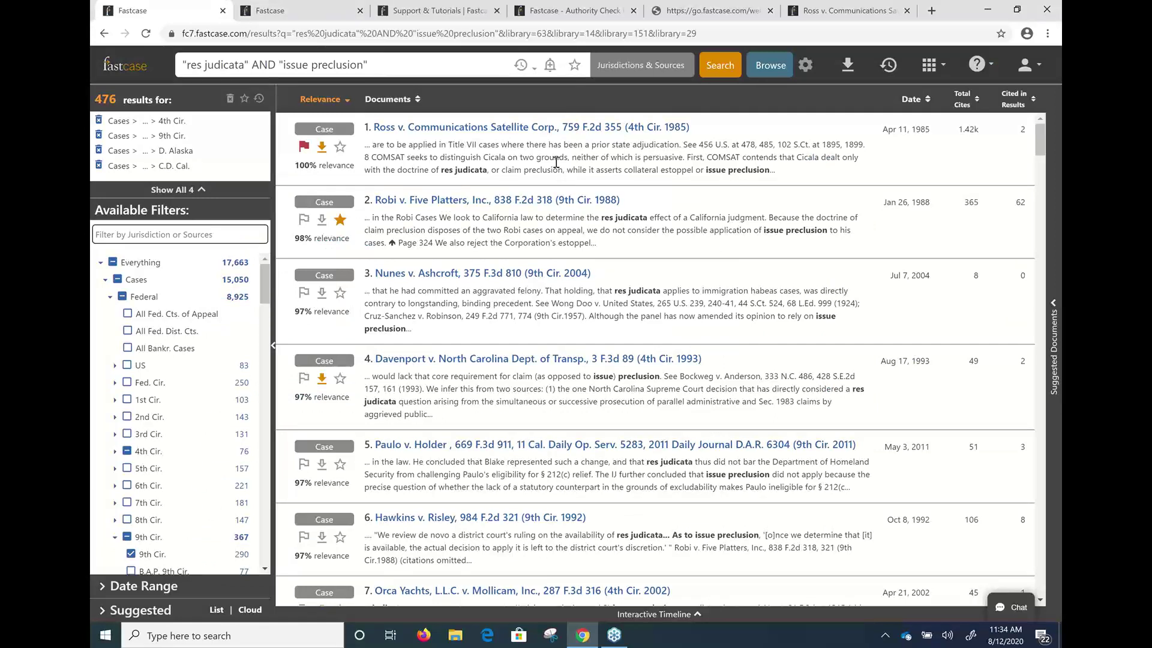
Open Ross v. Communications Satellite Corp. beside the results, hide the filters, and collapse and restore the results list
left_click(540, 127)
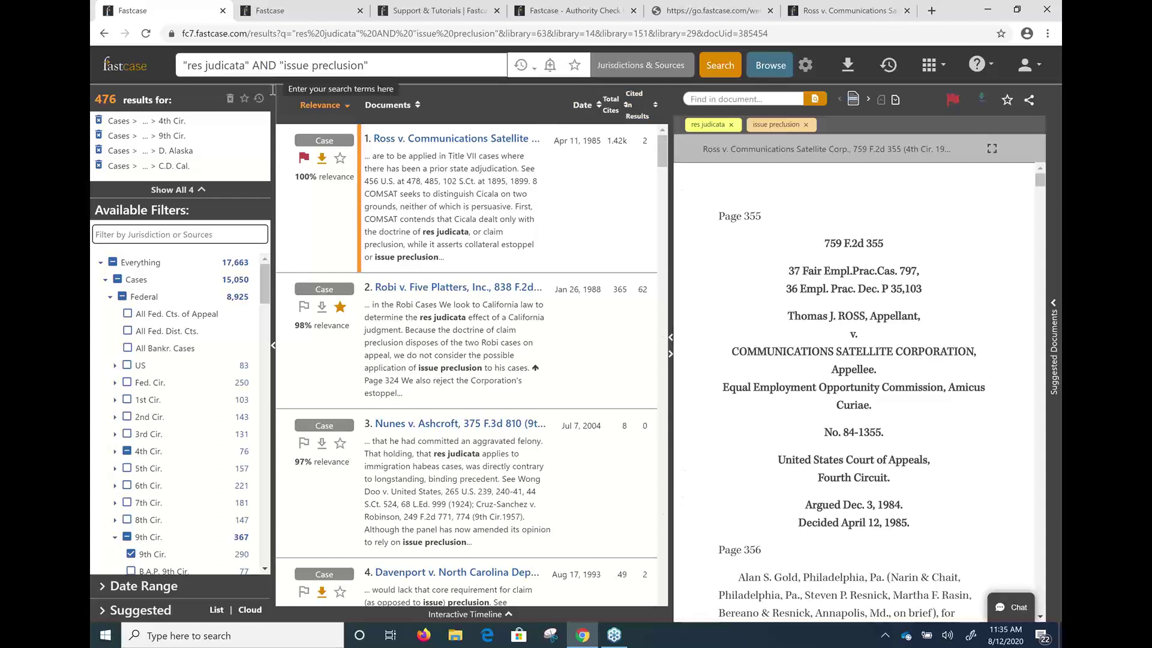
left_click(273, 351)
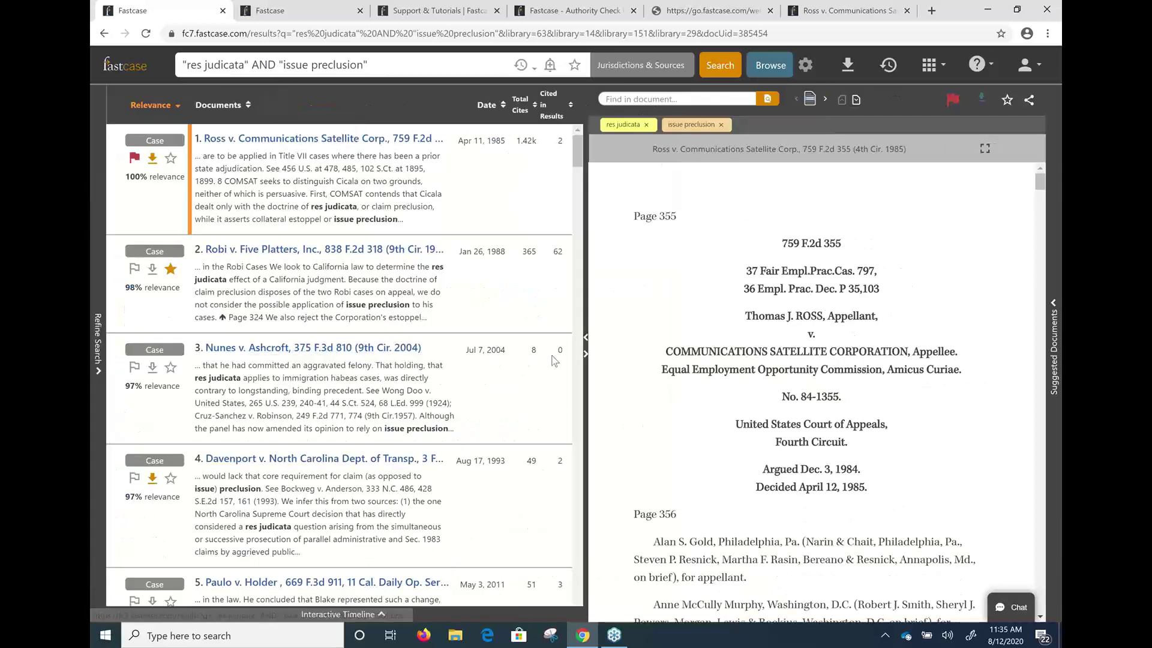
left_click(587, 343)
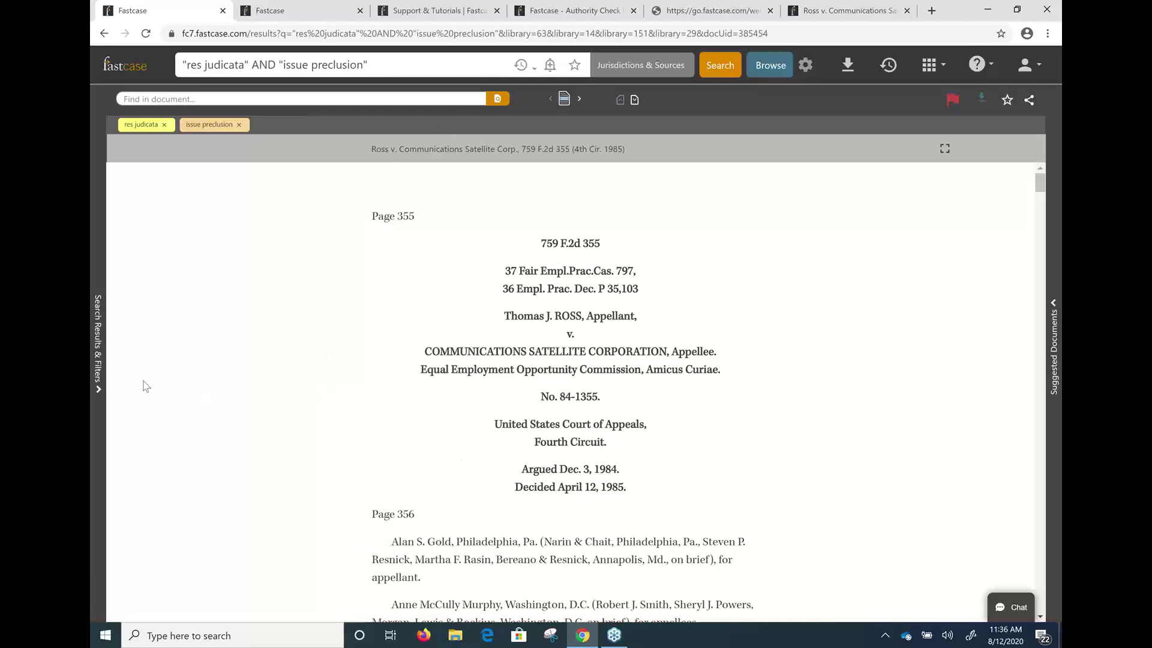
left_click(97, 384)
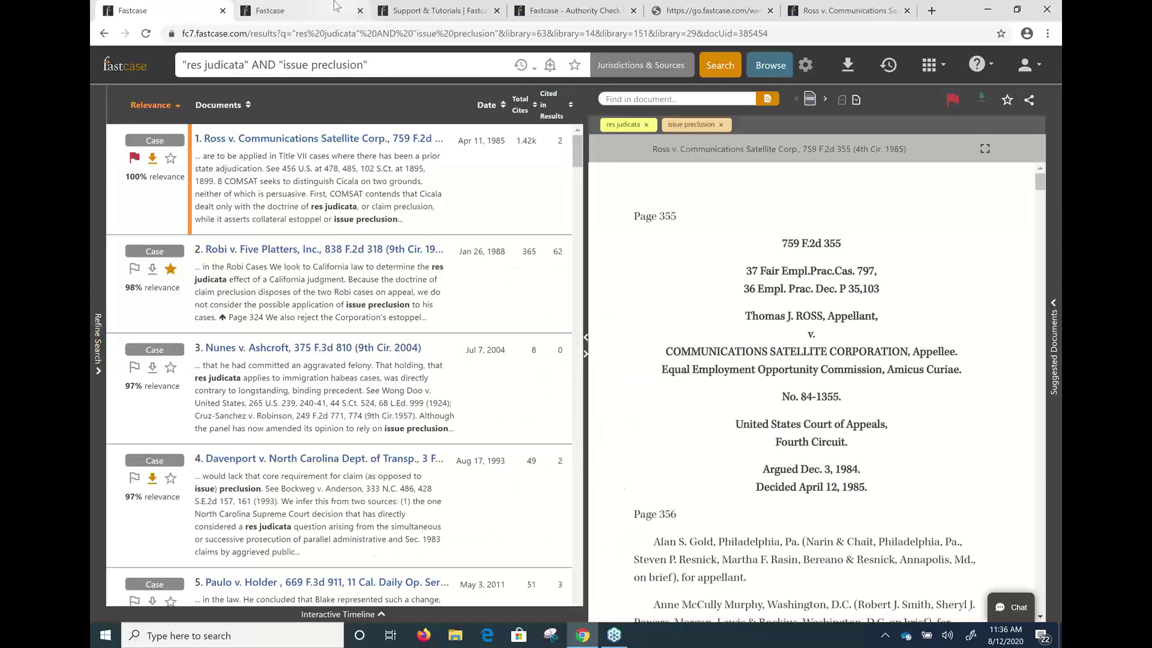
Switch to Fastcase 6, open Davenport v. North Carolina Dept. of Transp. for comparison, and return to Fastcase 7
left_click(334, 7)
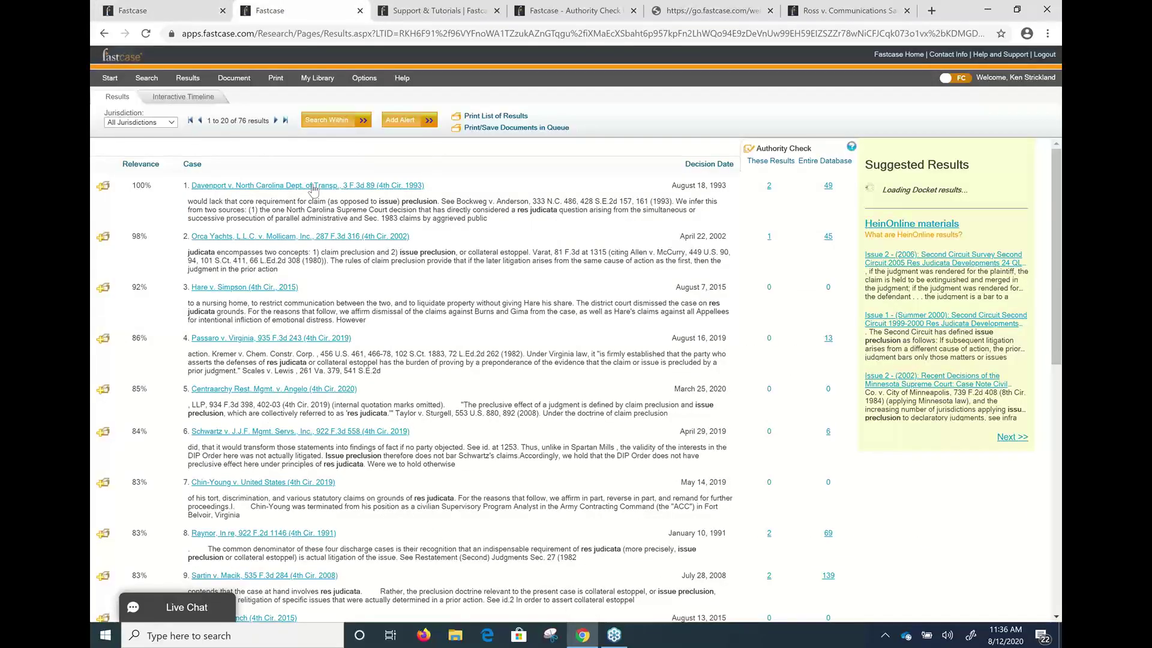
left_click(312, 186)
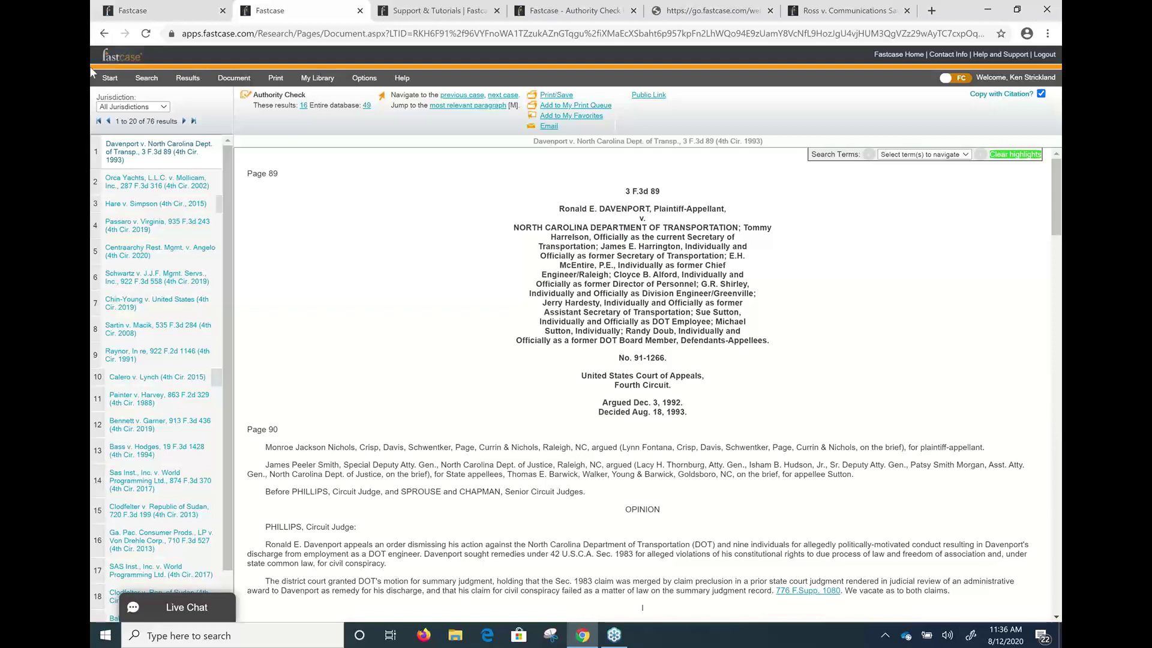
left_click(144, 6)
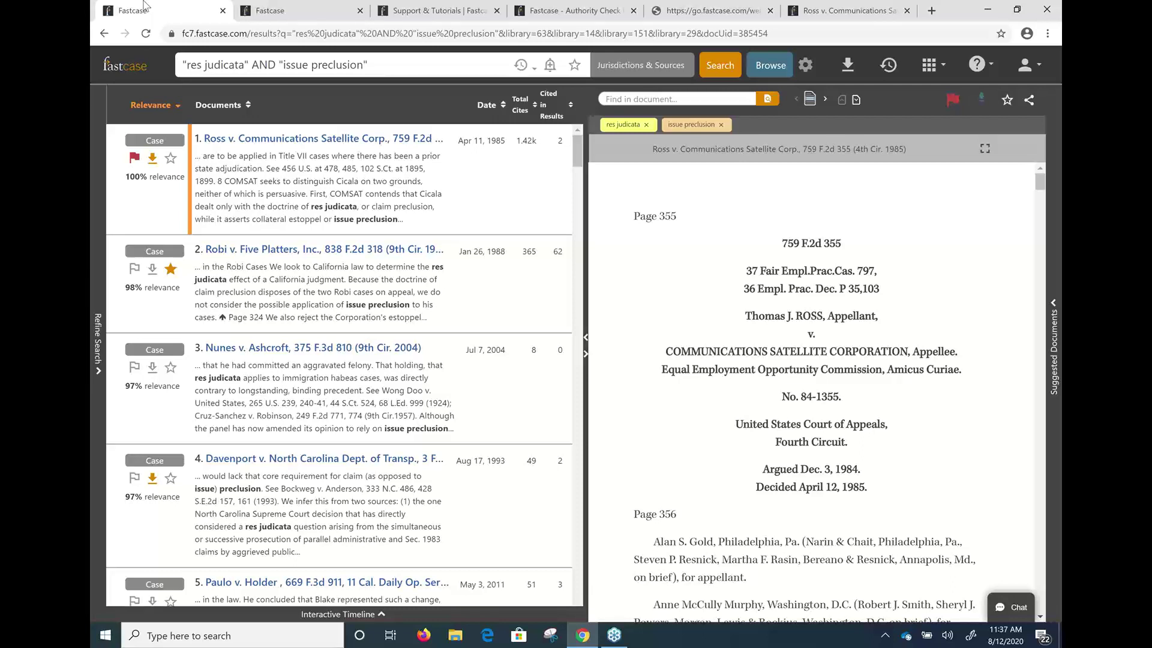
Examine the Authority Check report for Ross v. Communications Satellite Corp. and return to the full-width results list
left_click(588, 355)
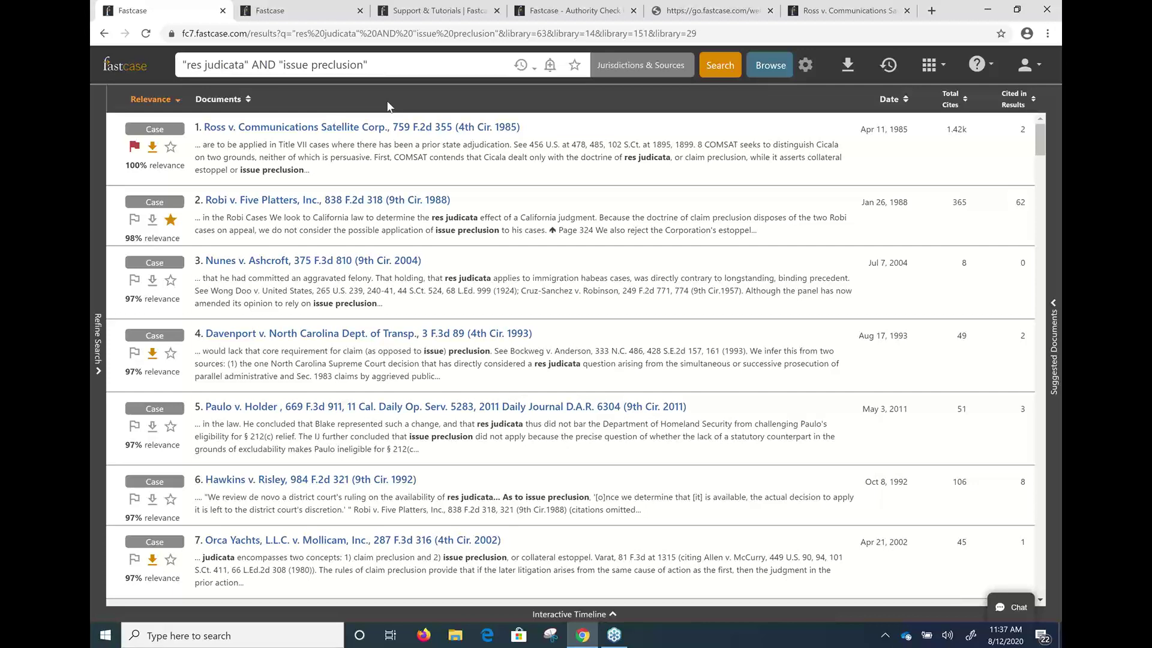
left_click(136, 148)
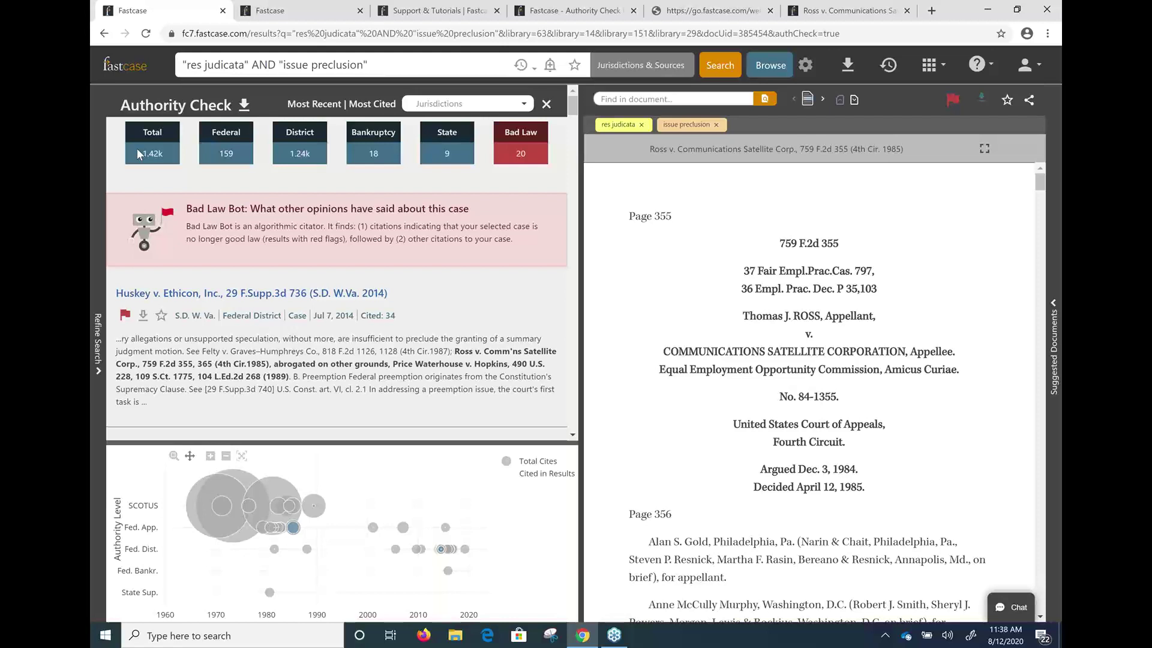
left_click(547, 106)
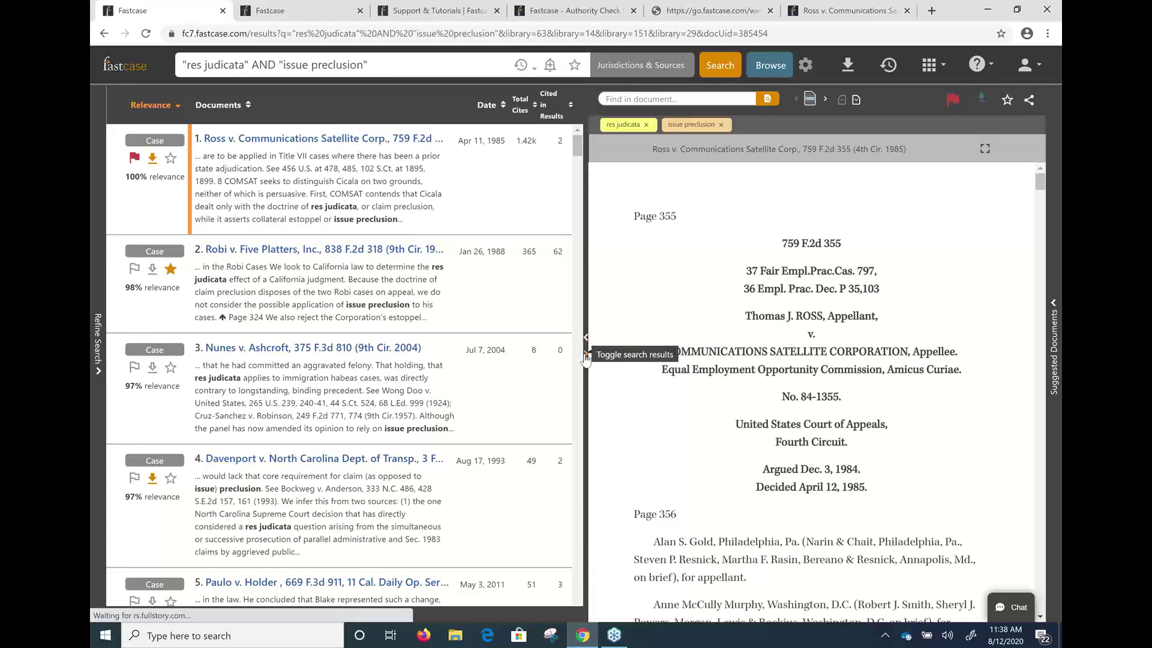
left_click(585, 354)
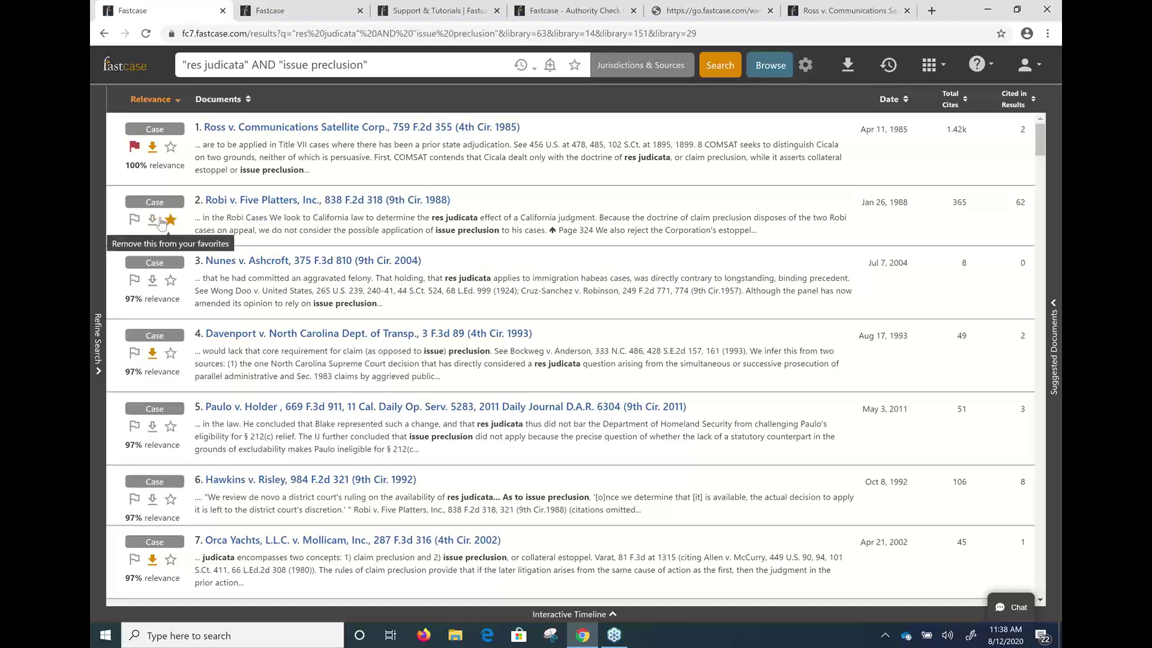
Add Robi v. Five Platters, Inc. and Nunes v. Ashcroft to the download queue and open the queued documents
left_click(152, 280)
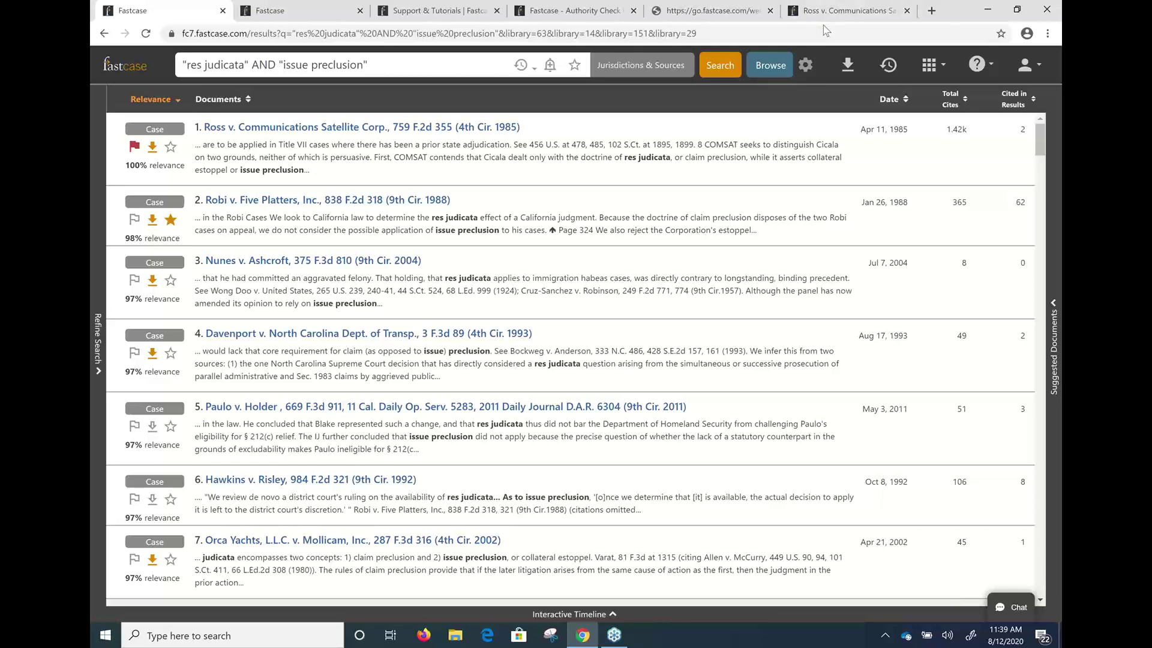
left_click(862, 74)
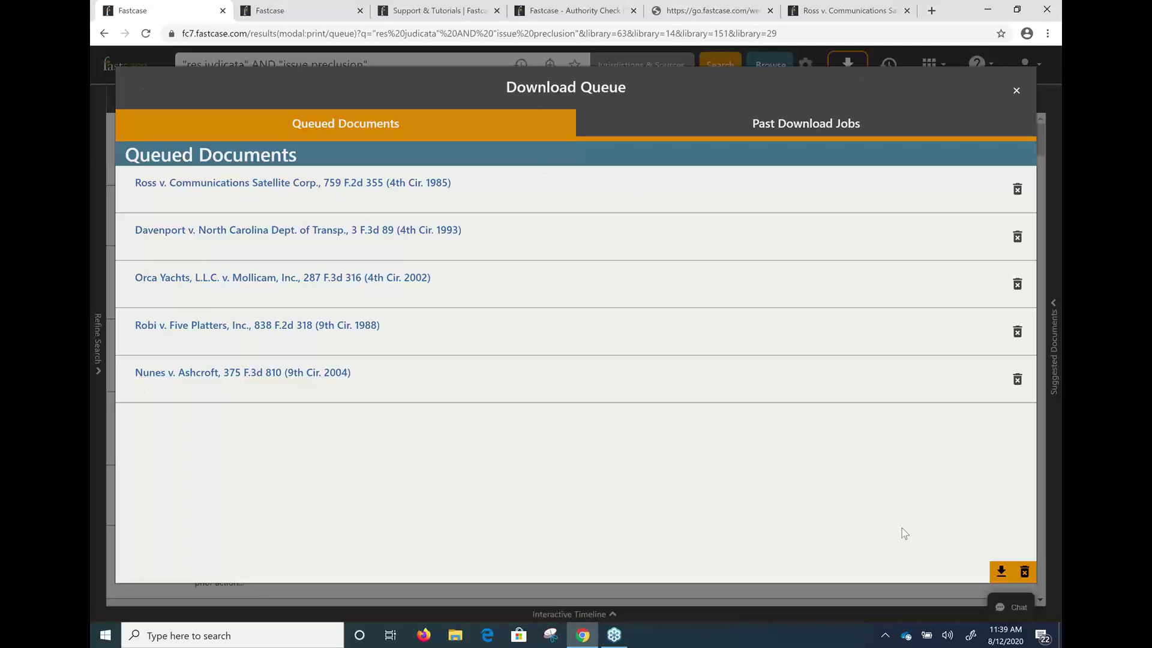
Open the download options for all queued documents, enter Test as the batch name, and close the options without downloading
left_click(1011, 573)
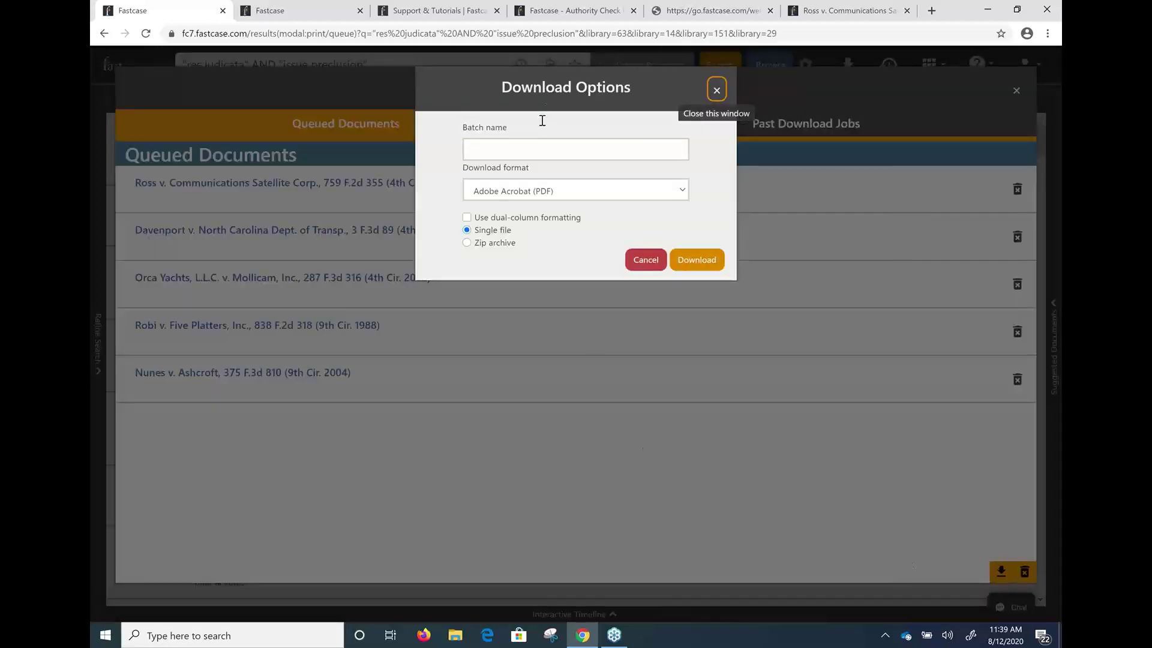
key("Tab")
type("Test")
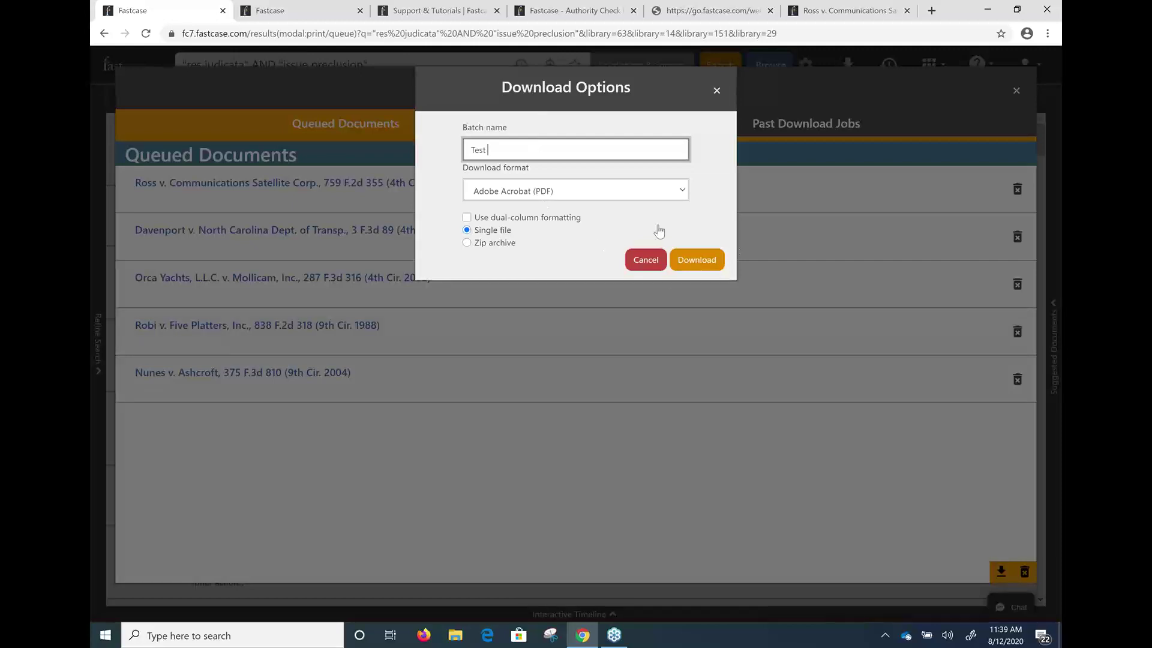
left_click(718, 91)
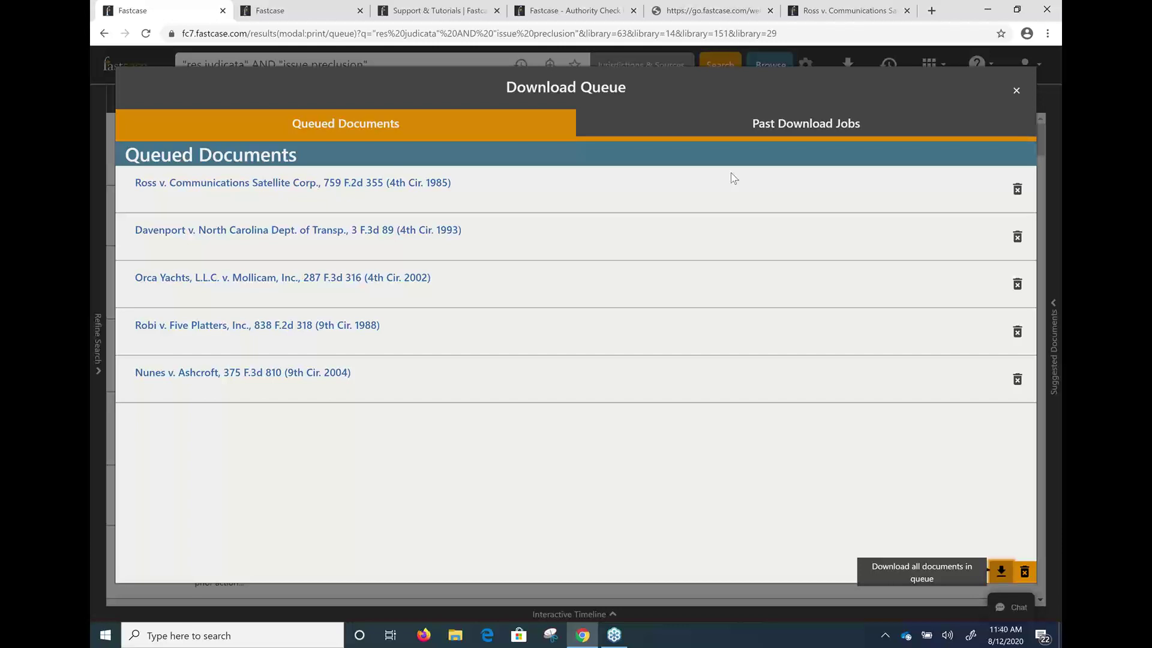
Look through the past download jobs and close the download queue
left_click(806, 139)
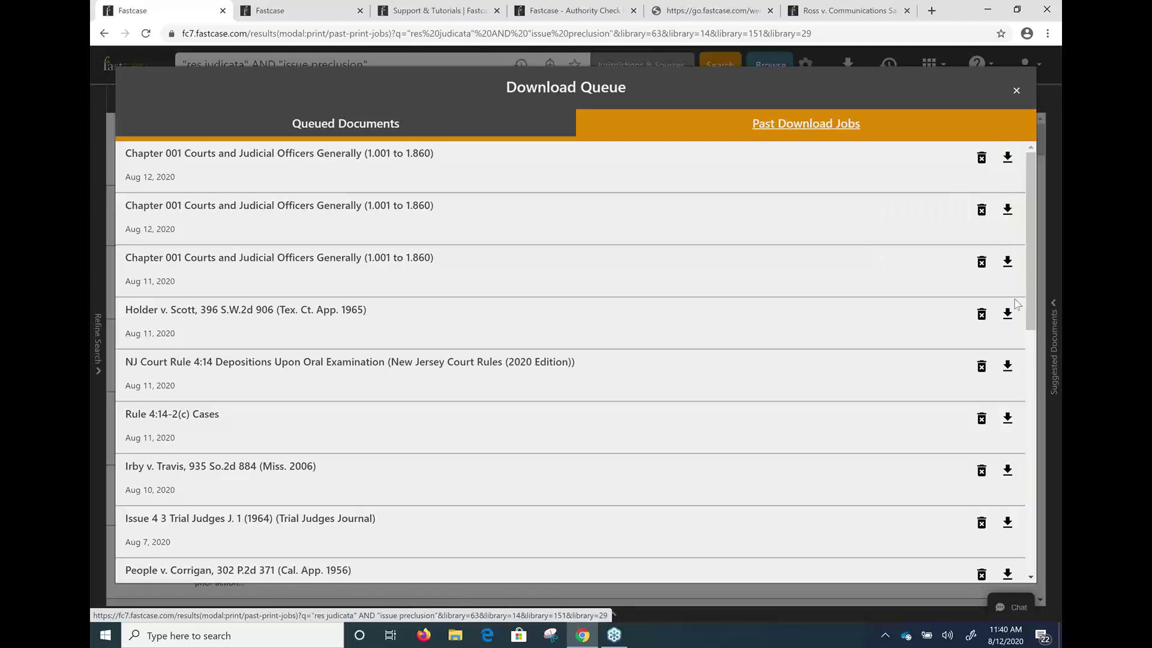
scroll(1010, 322, "down", 2)
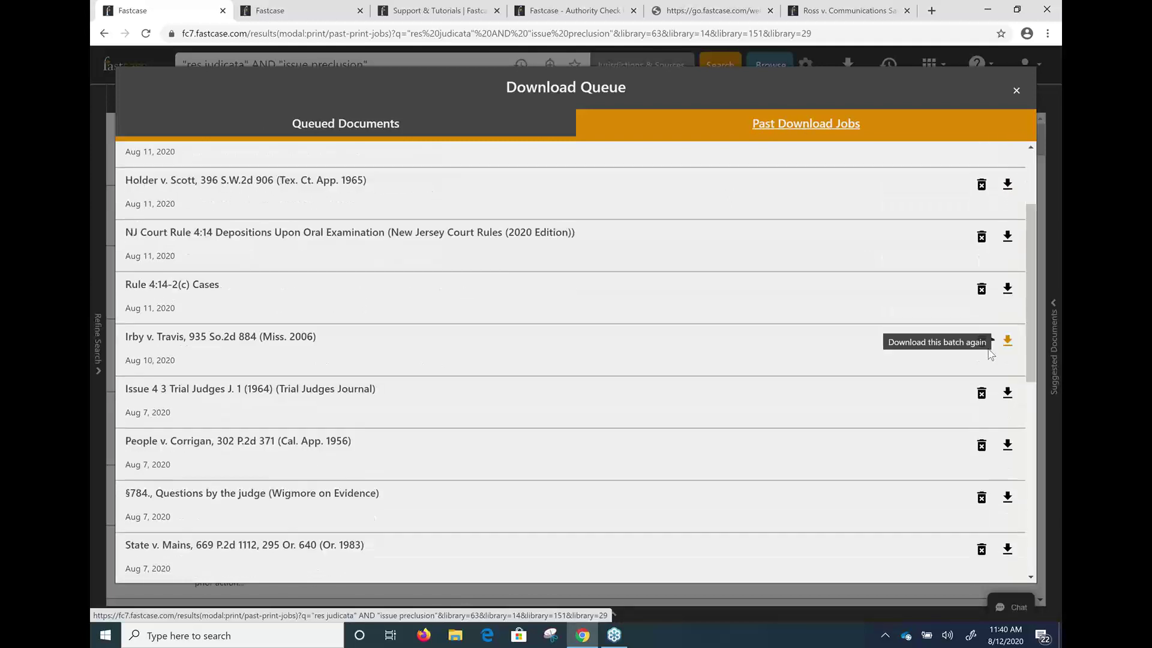
scroll(750, 330, "up", 2)
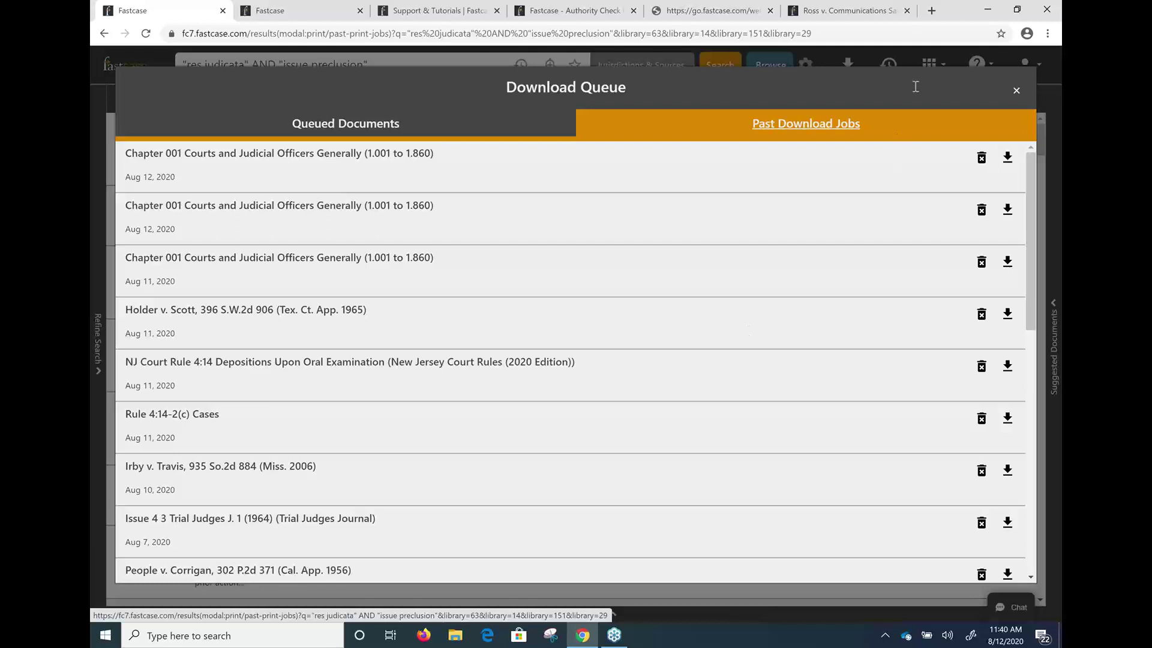
left_click(1017, 87)
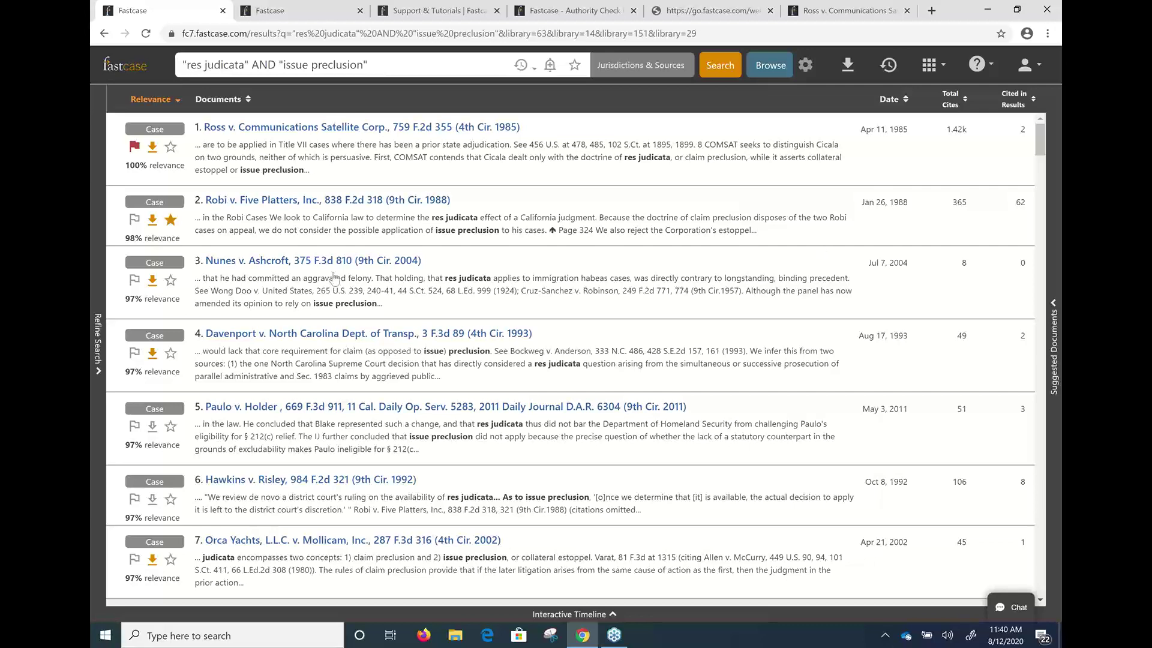
Save Ross v. Communications Satellite Corp. as a favorite document from the search results
left_click(172, 147)
scroll(174, 178, "down", 1)
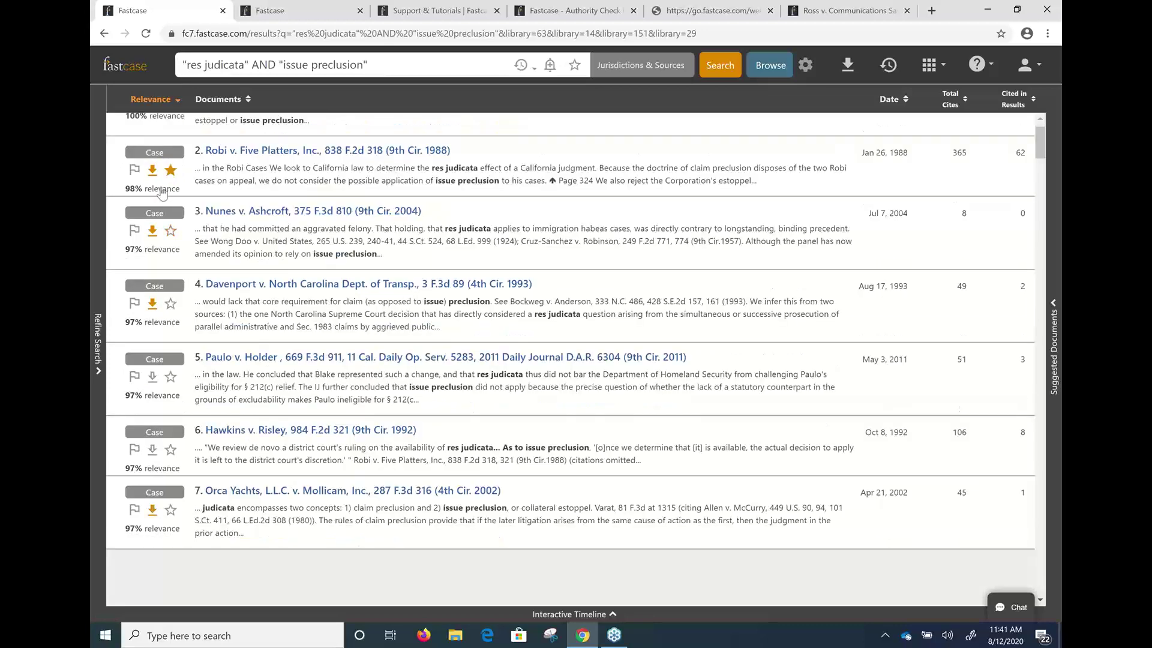
scroll(162, 174, "down", 1)
scroll(159, 169, "up", 2)
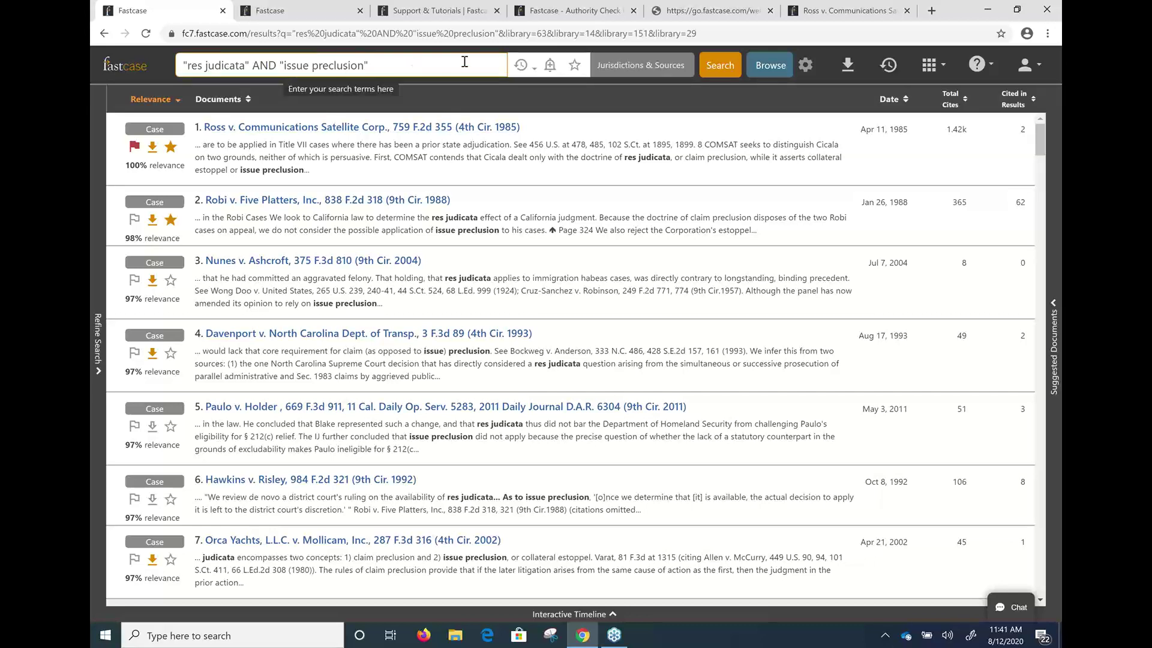
Save the "res judicata" AND "issue preclusion" search as a favorite with an alert, and show the filters beside the results
left_click(570, 67)
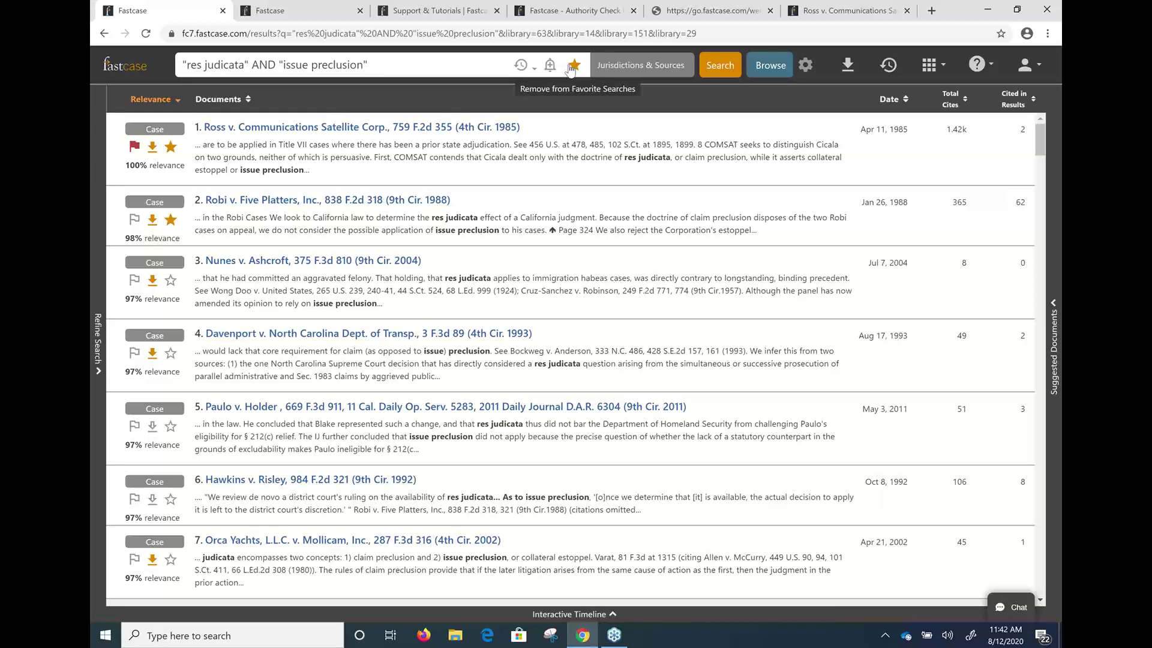
left_click(548, 63)
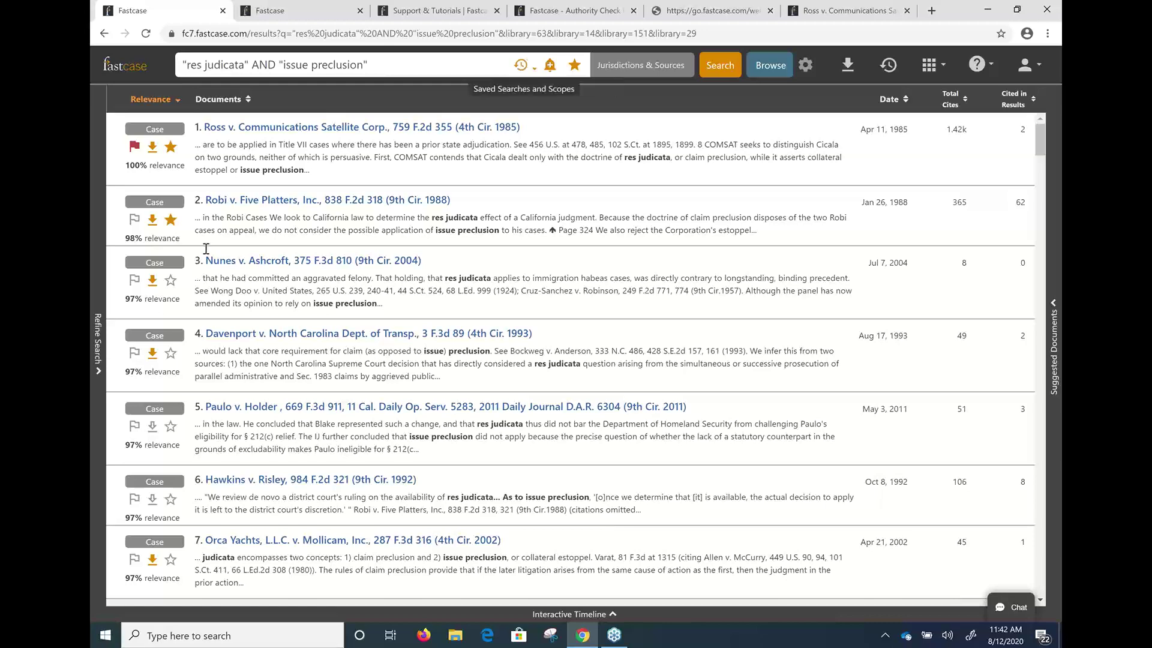
left_click(99, 348)
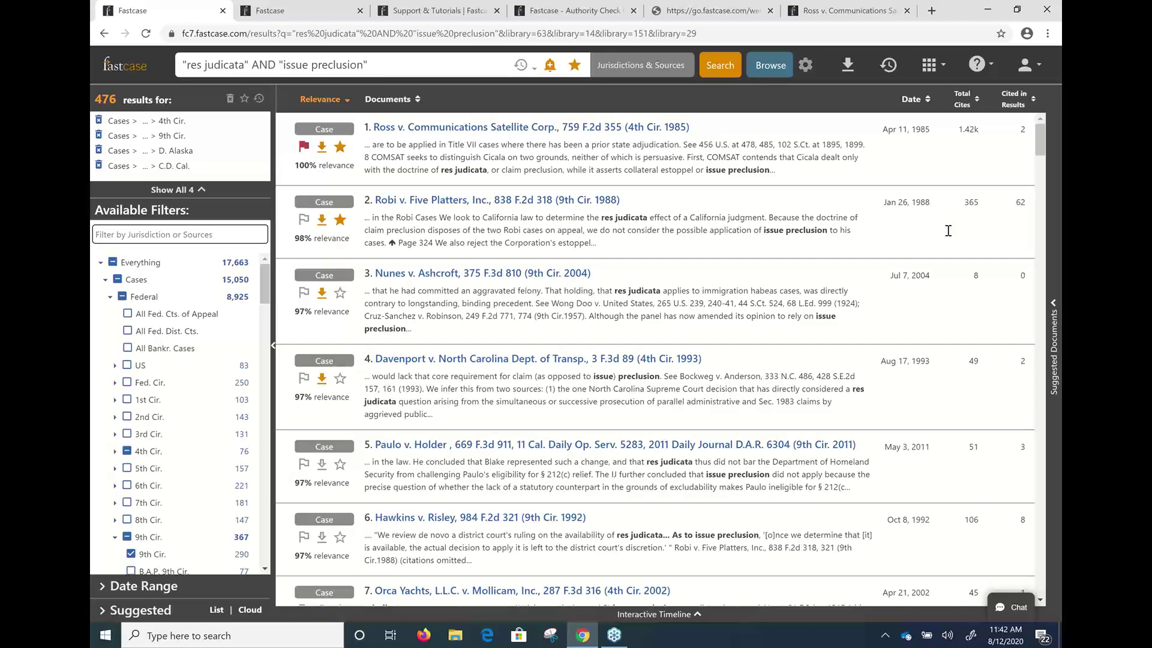
Review the search history, document history, saved documents, saved searches and caselaw alerts
left_click(886, 66)
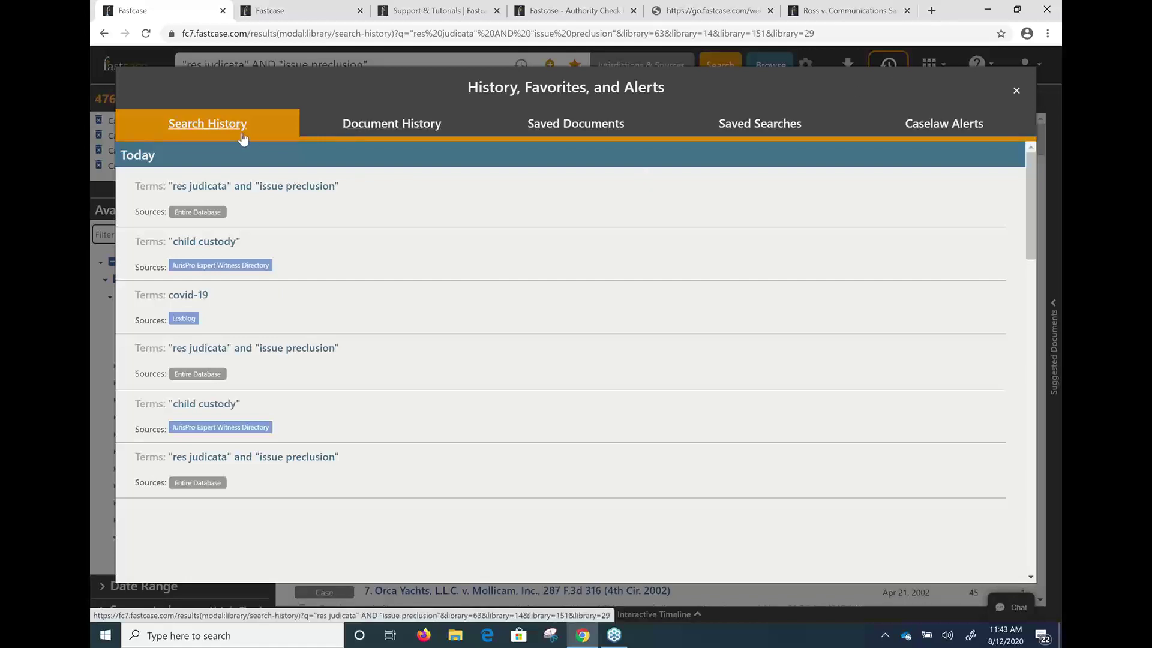
left_click(387, 129)
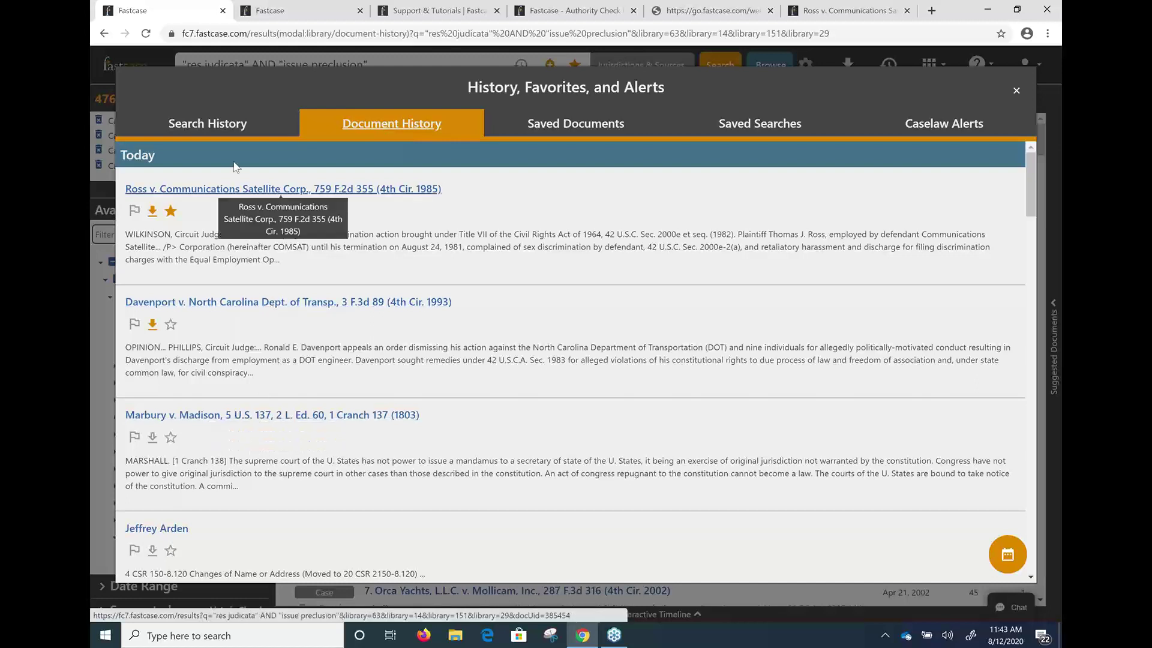
left_click(227, 138)
left_click(227, 138)
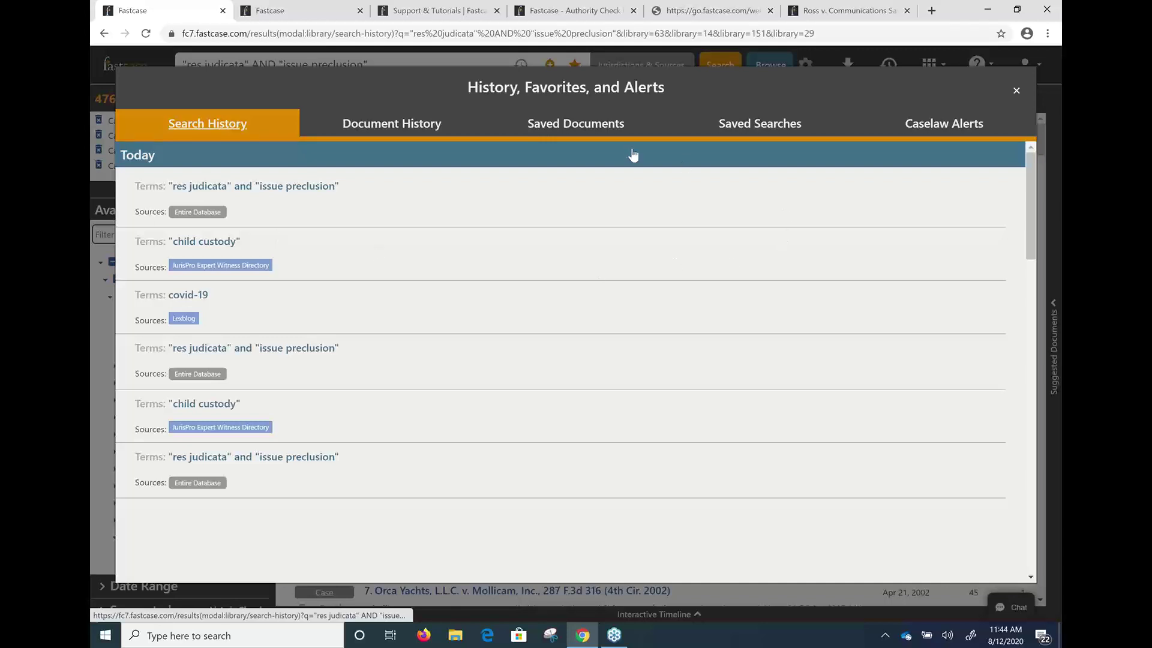
left_click(571, 125)
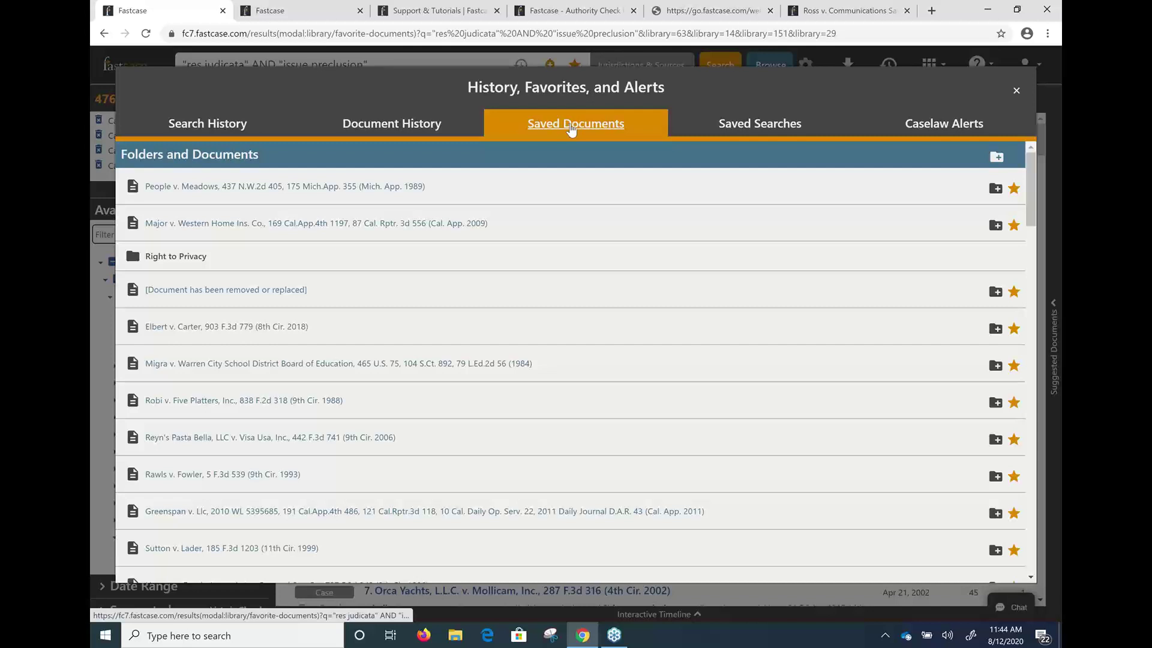
left_click(759, 132)
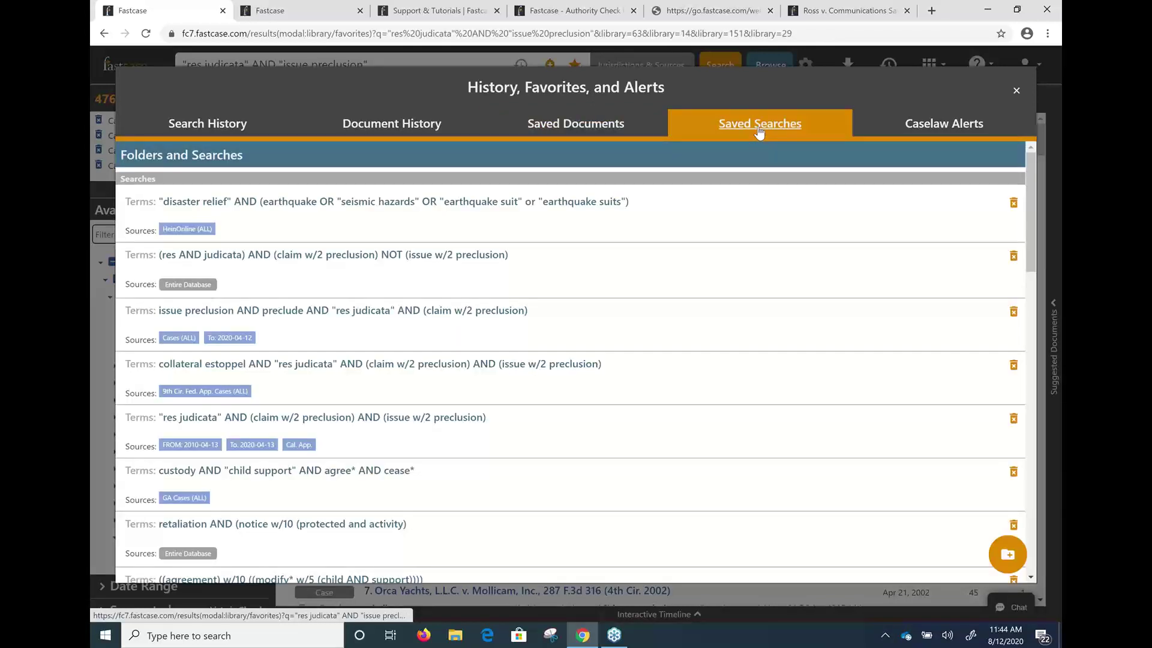
left_click(966, 132)
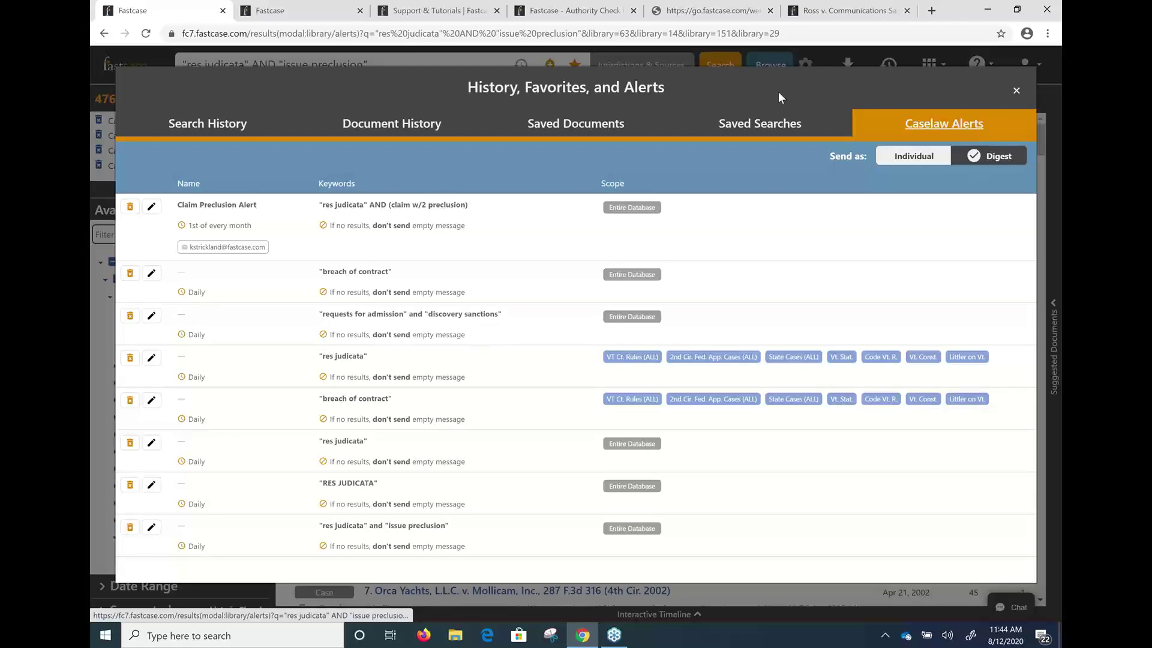
View the sample Fastcase Alerts e-mail for "breach of contract", and return to Fastcase 7's full results list
left_click(704, 10)
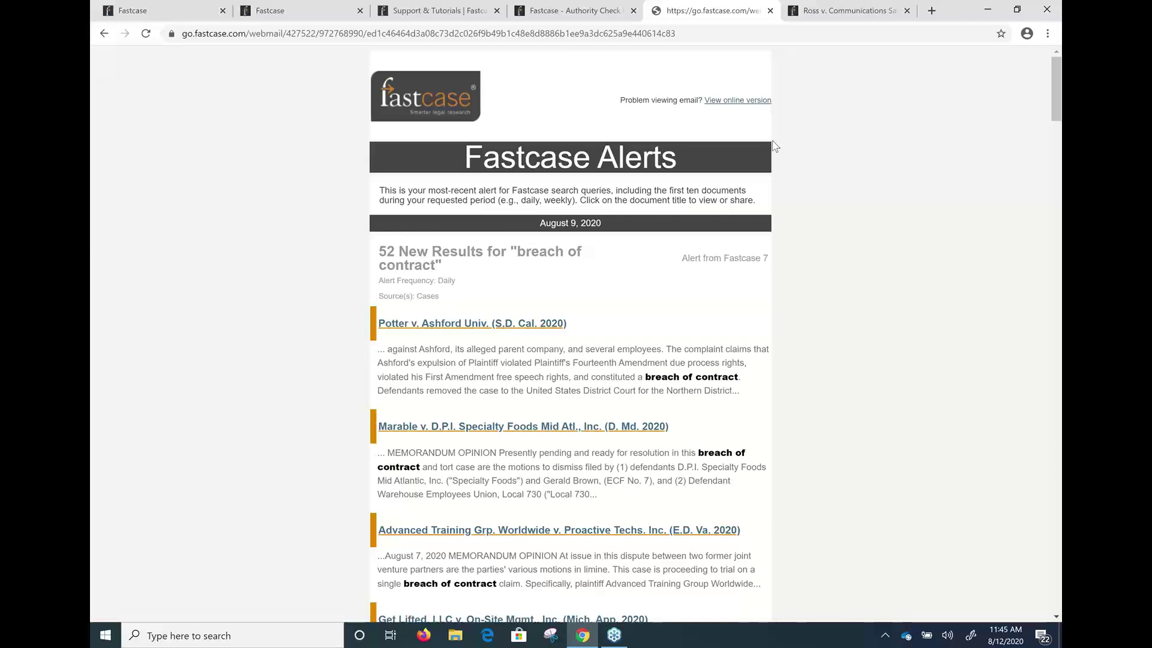
left_click_drag(469, 266, 516, 262)
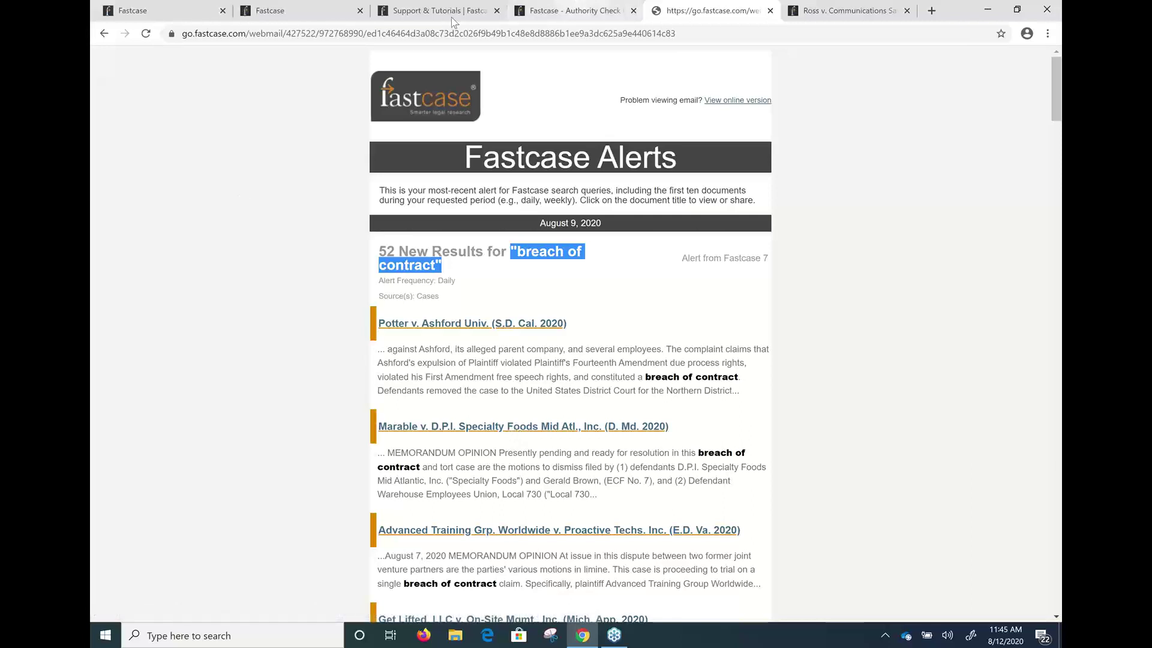
left_click(139, 8)
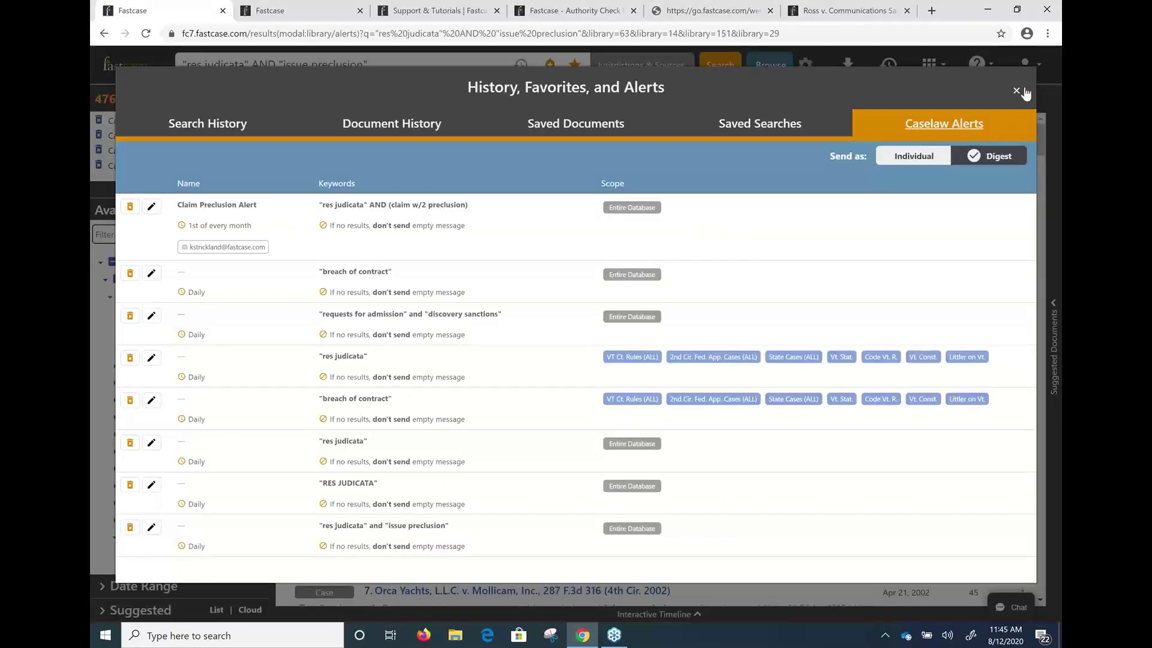
left_click(1024, 90)
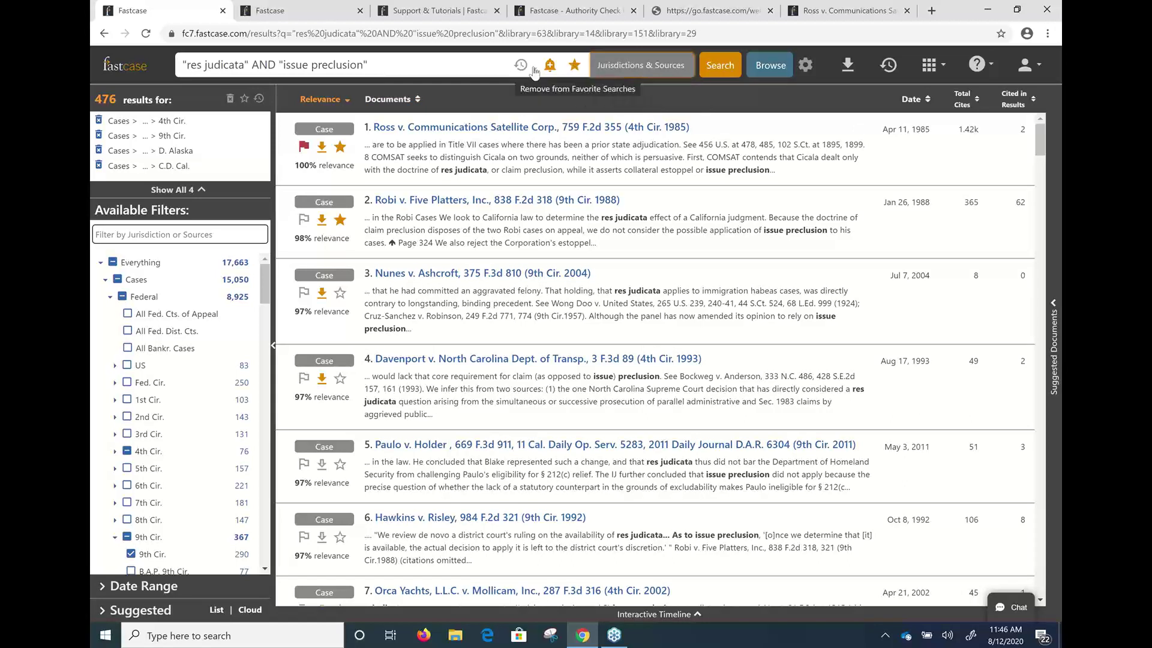
Open Ross v. Communications Satellite Corp. at full width with the filters and results list hidden
left_click(448, 128)
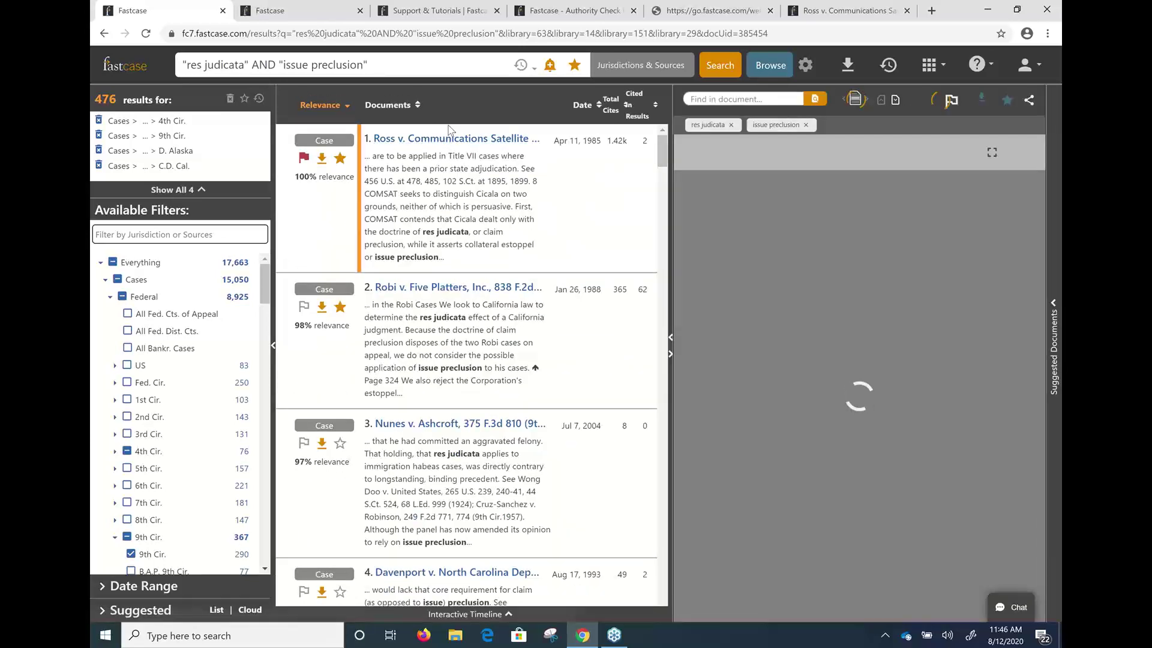
left_click(273, 350)
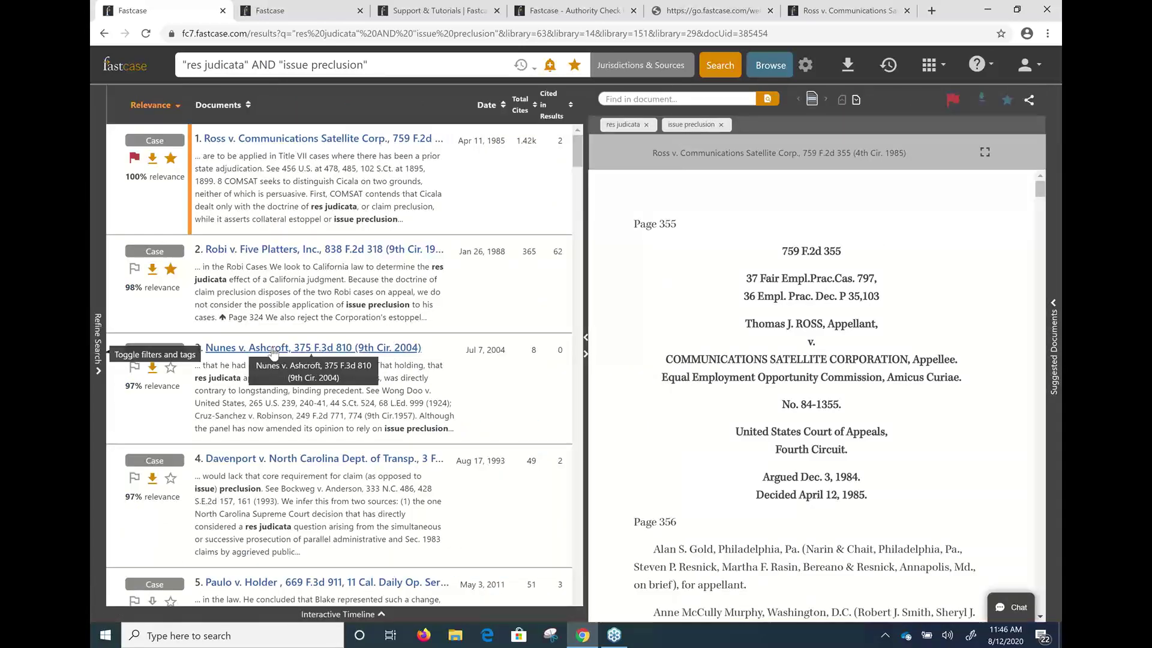
left_click(585, 343)
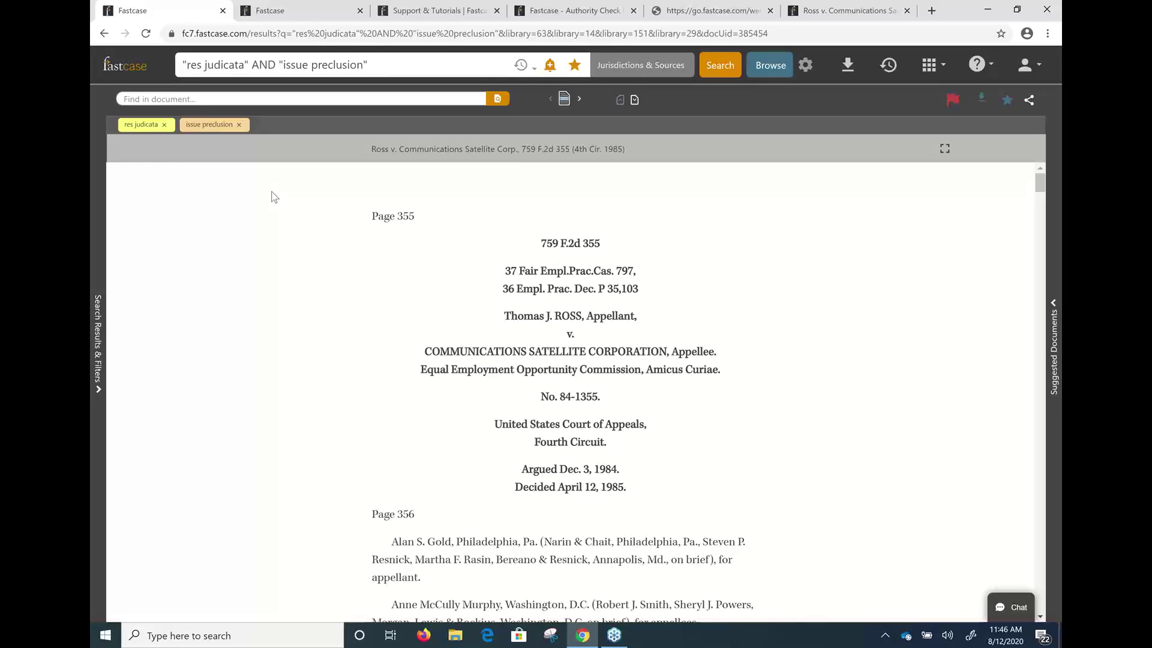
Step through the "issue preclusion" matches in the Ross opinion and jump to its most relevant passage
left_click(214, 125)
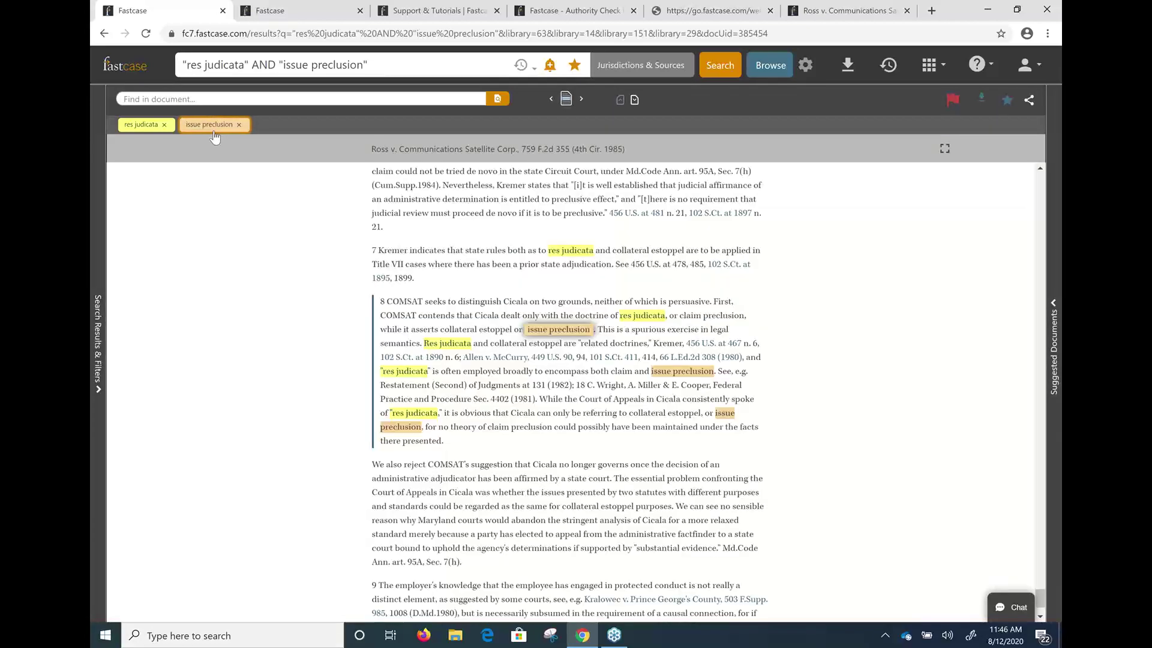
left_click(215, 128)
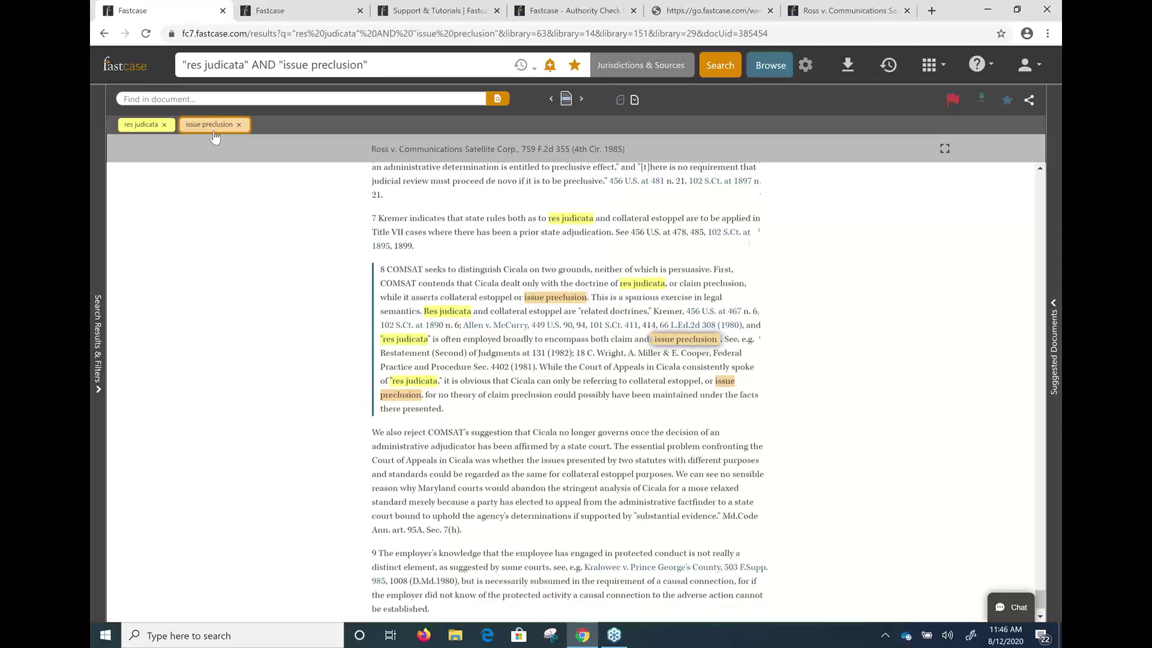
left_click(214, 133)
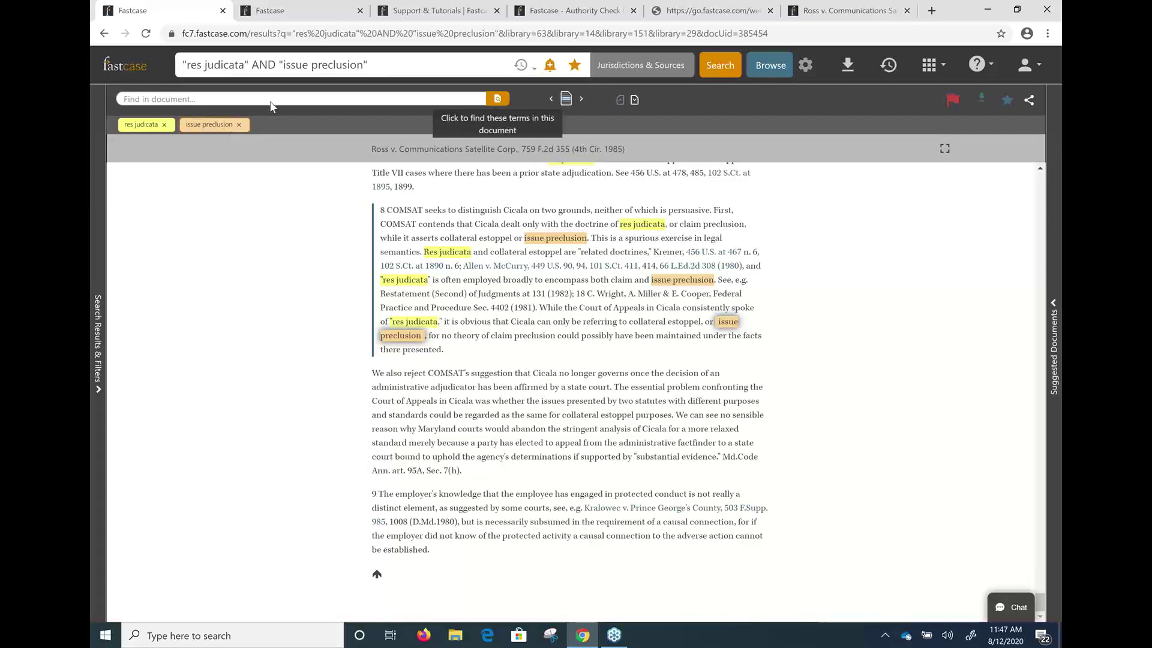
left_click(566, 101)
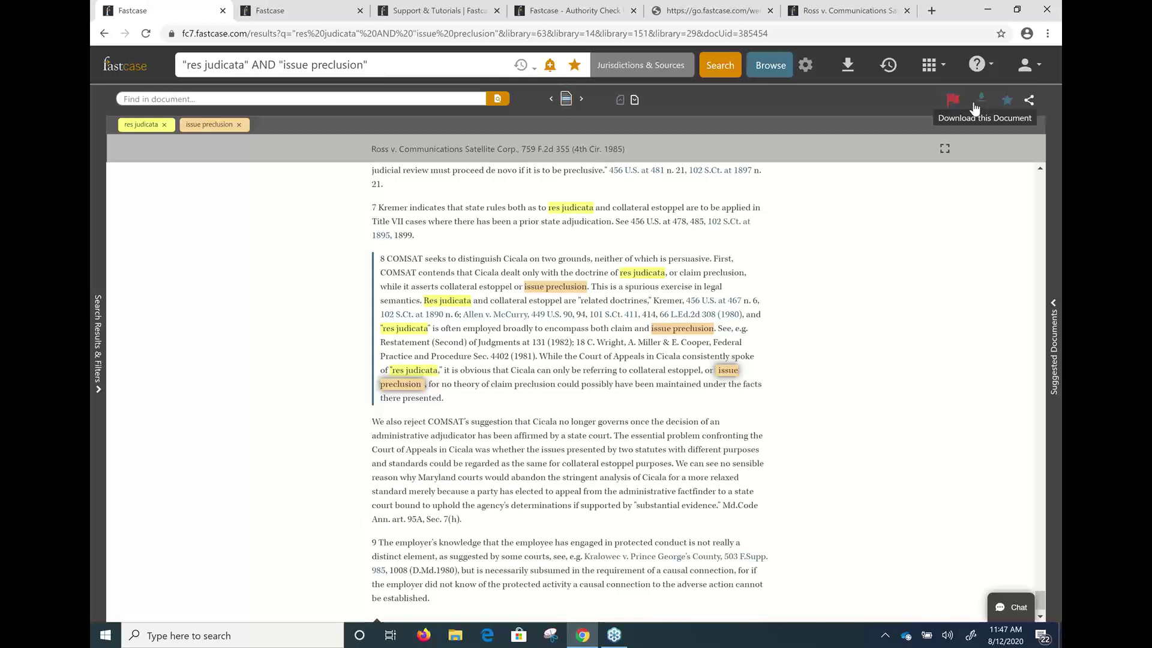
Show the download and sharing options for the Ross opinion, view its public link copy, and return to the Fastcase 7 document
left_click(974, 106)
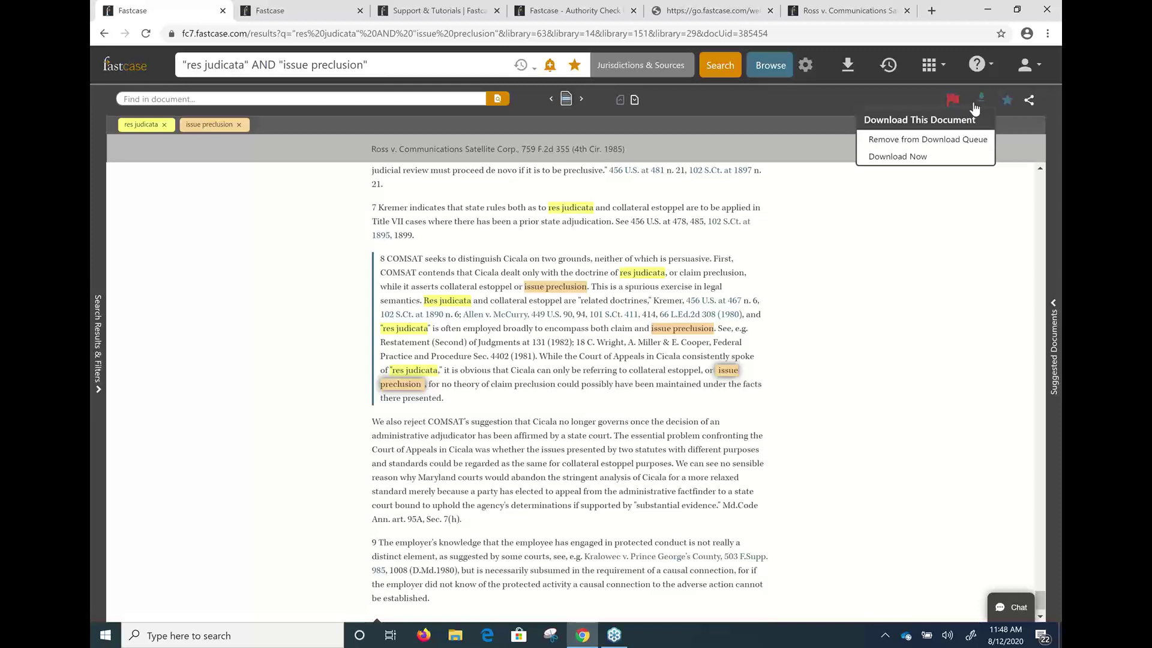
left_click(1029, 106)
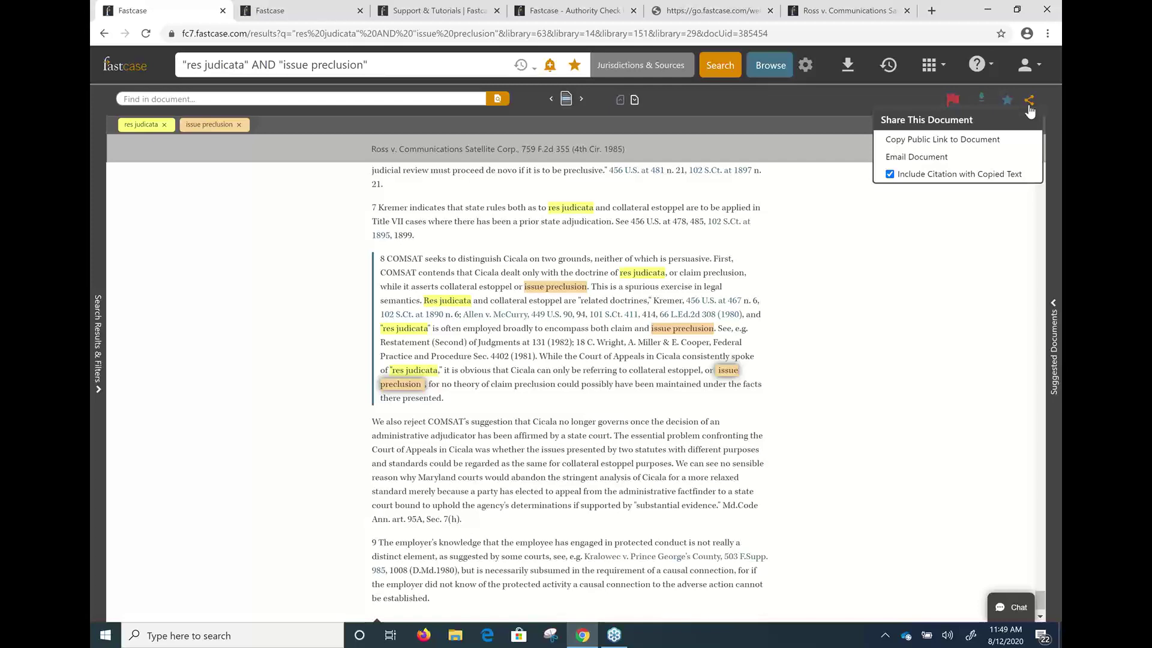
left_click(856, 9)
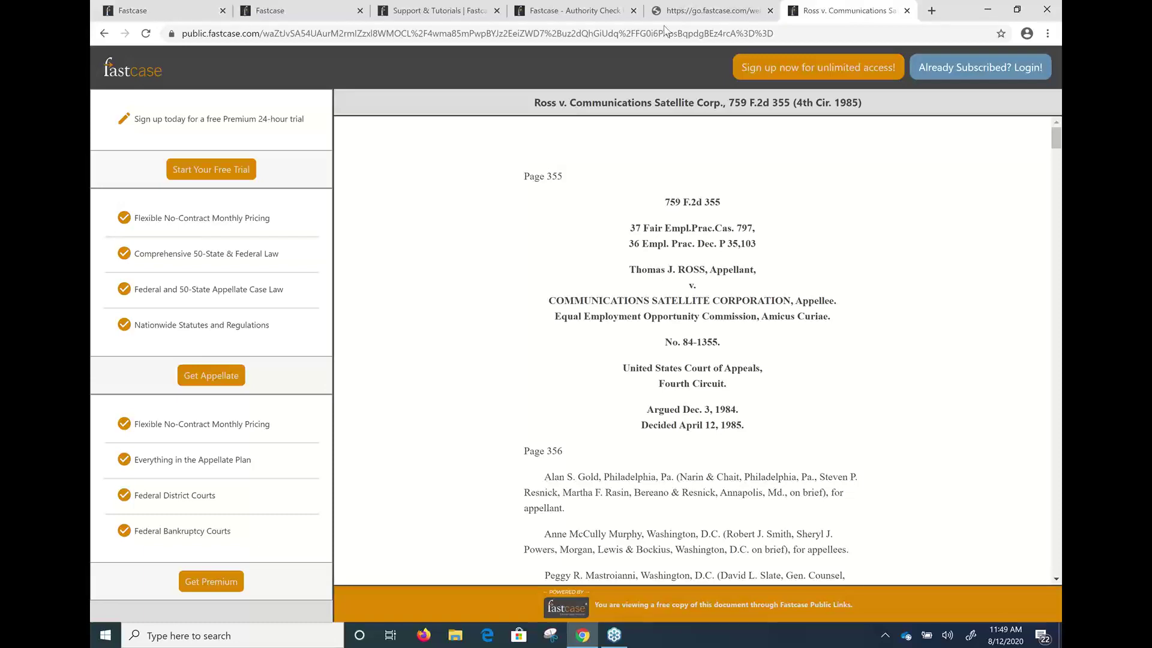
scroll(672, 217, "down", 3)
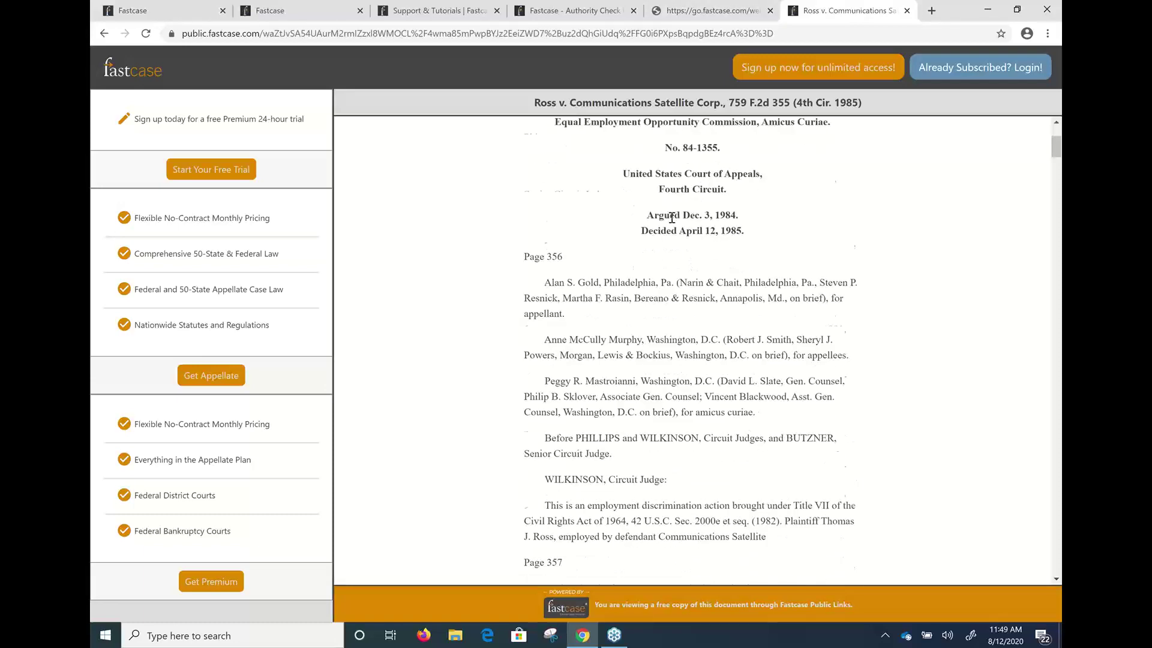
scroll(672, 228, "down", 10)
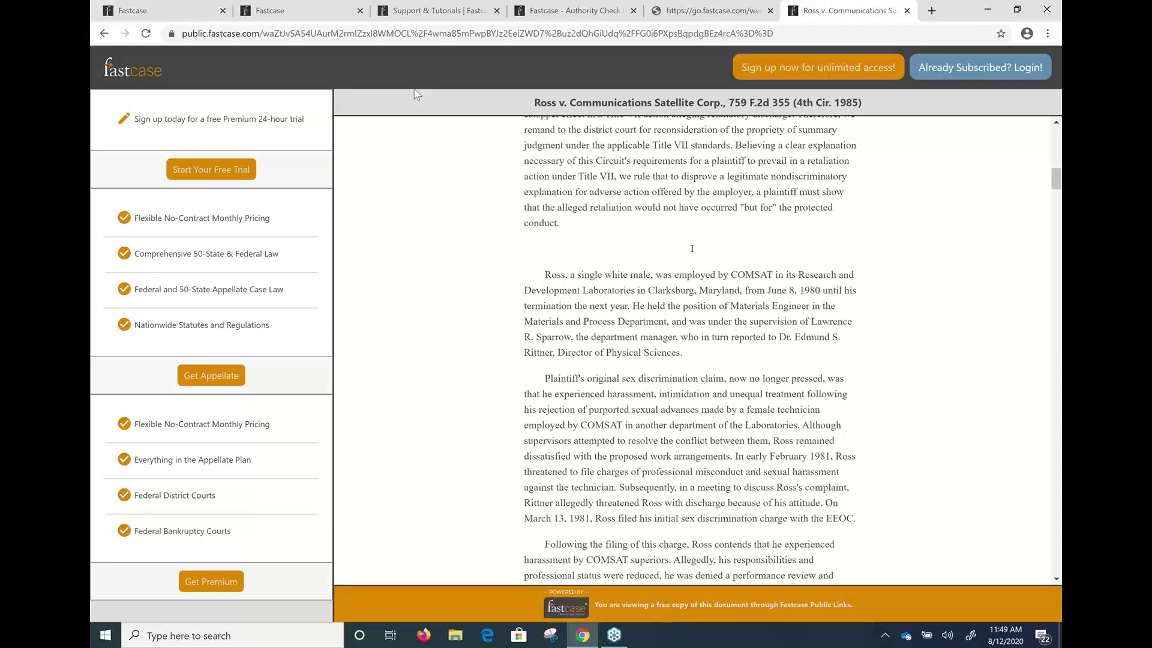
left_click(165, 6)
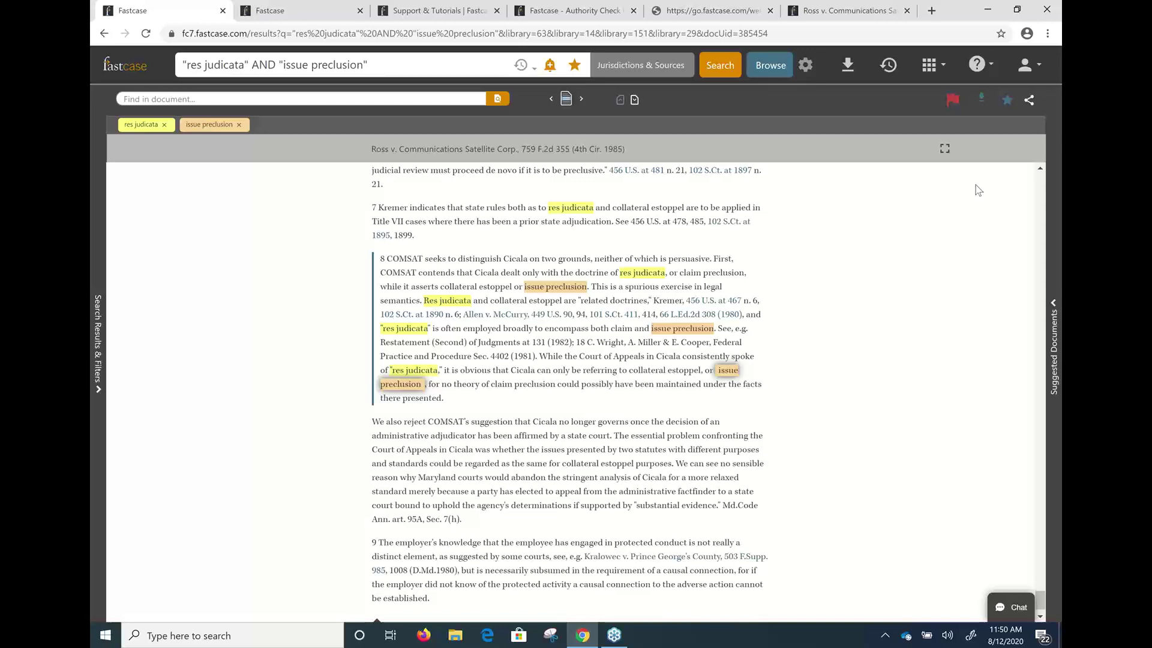
Review the Fastcase 6 Authority Check report for the Ross opinion, from the Bad Law Bot entries through citing law reviews to all citing cases
left_click(320, 9)
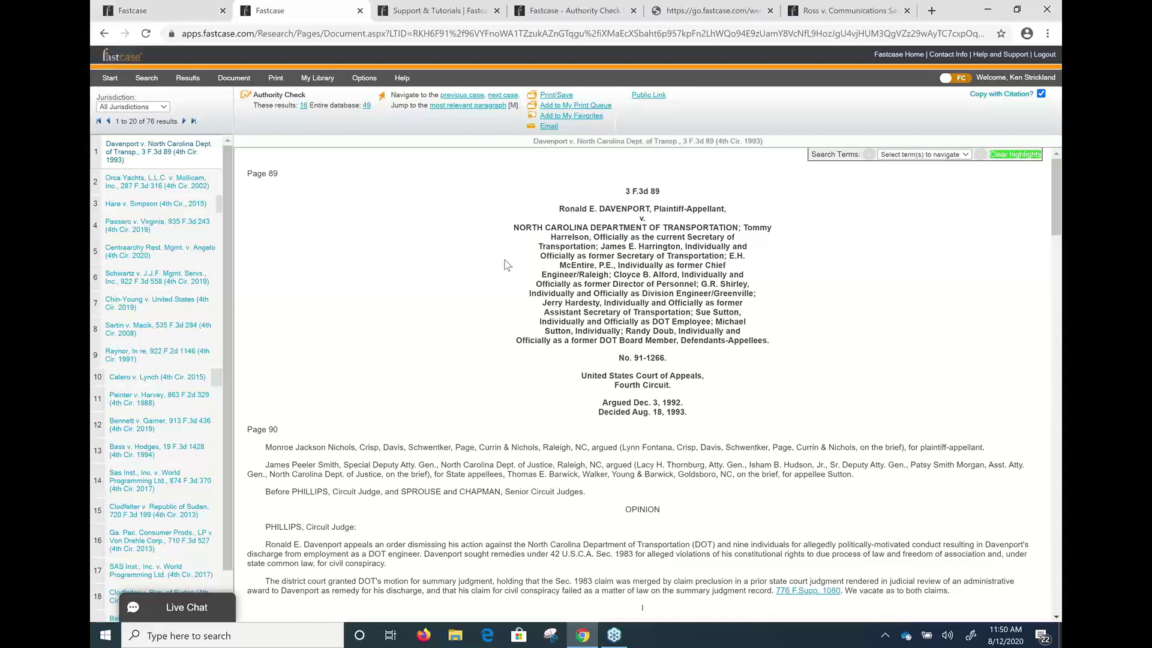
left_click(547, 8)
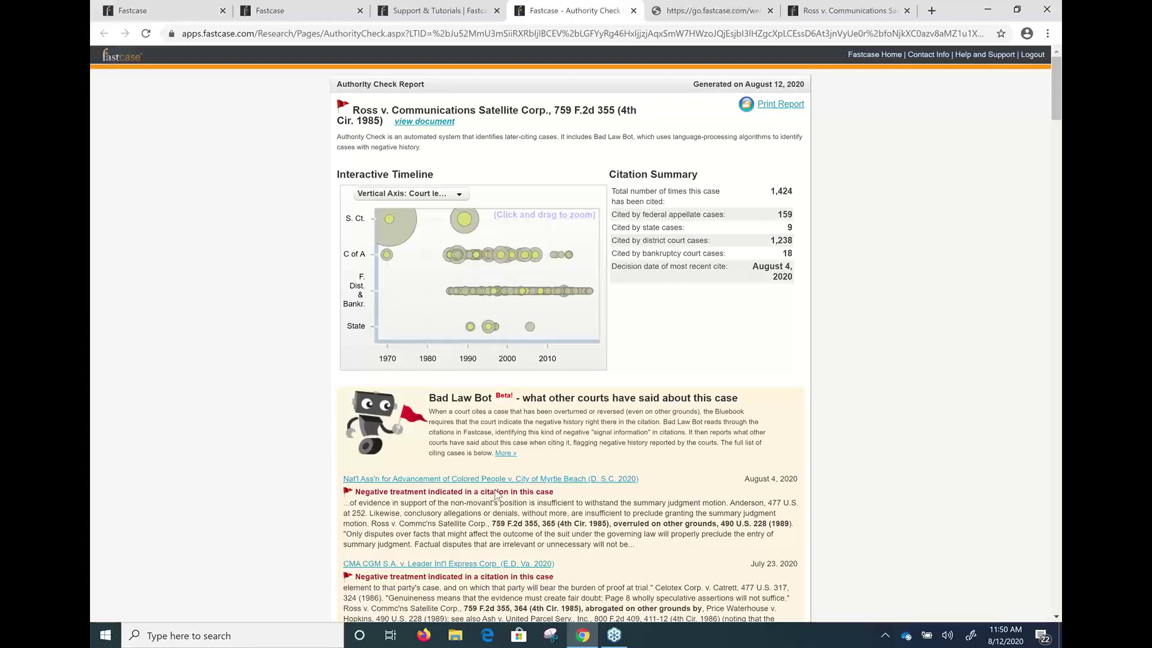
scroll(669, 232, "down", 2)
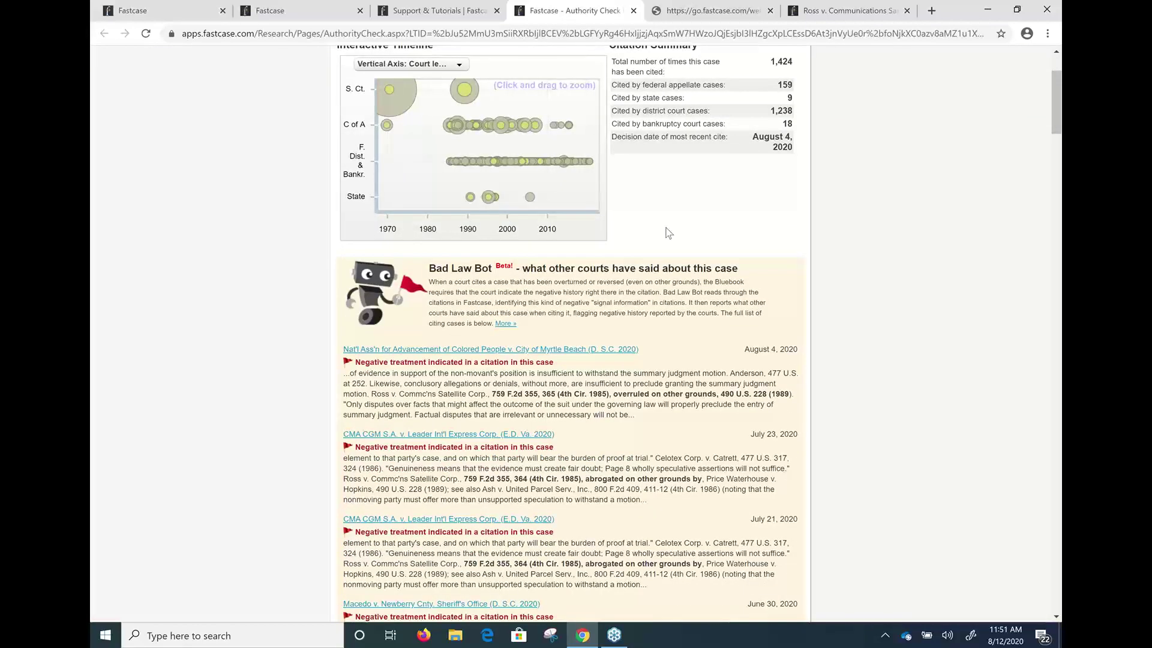
scroll(668, 233, "down", 4)
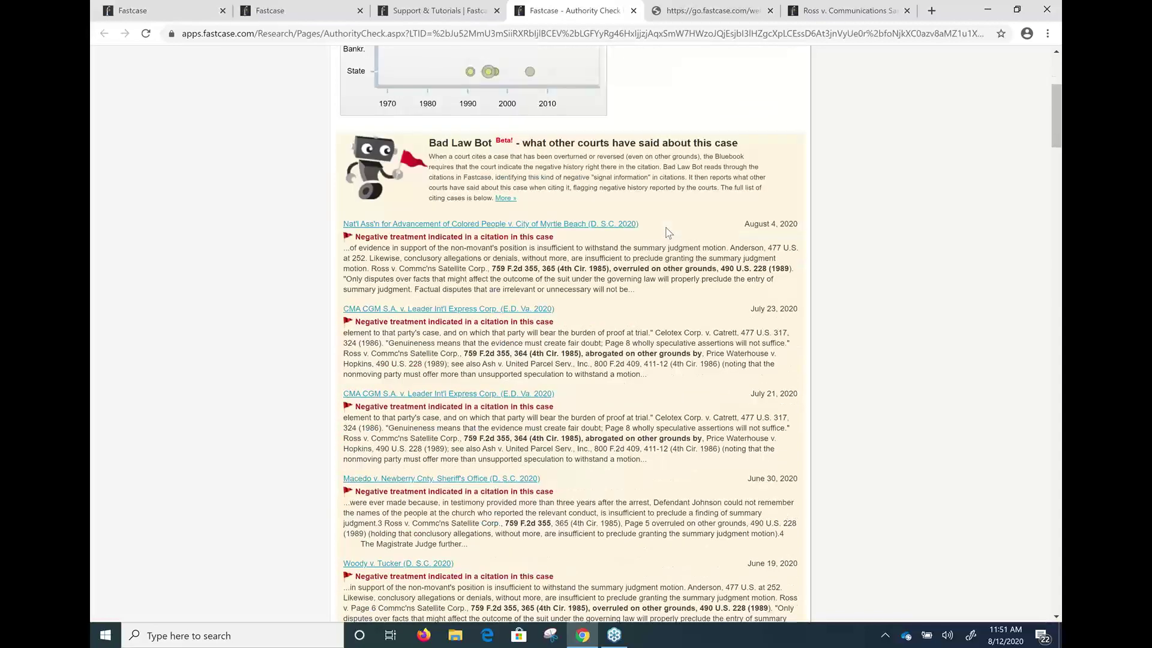
scroll(669, 232, "down", 4)
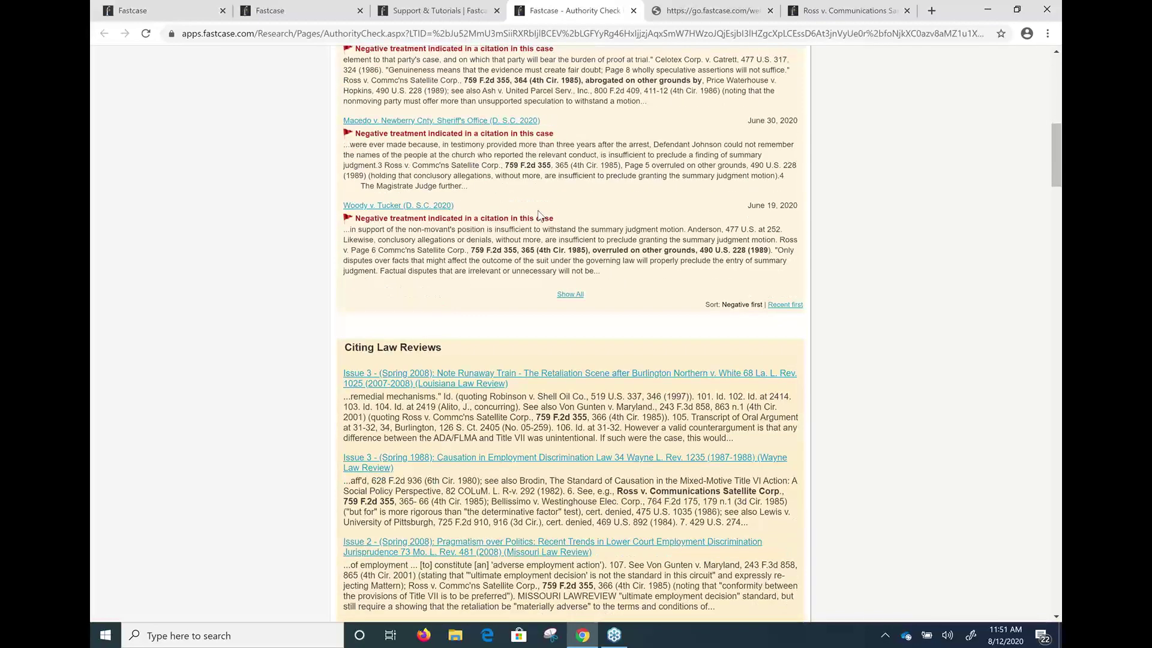
scroll(538, 214, "down", 5)
scroll(538, 210, "up", 2)
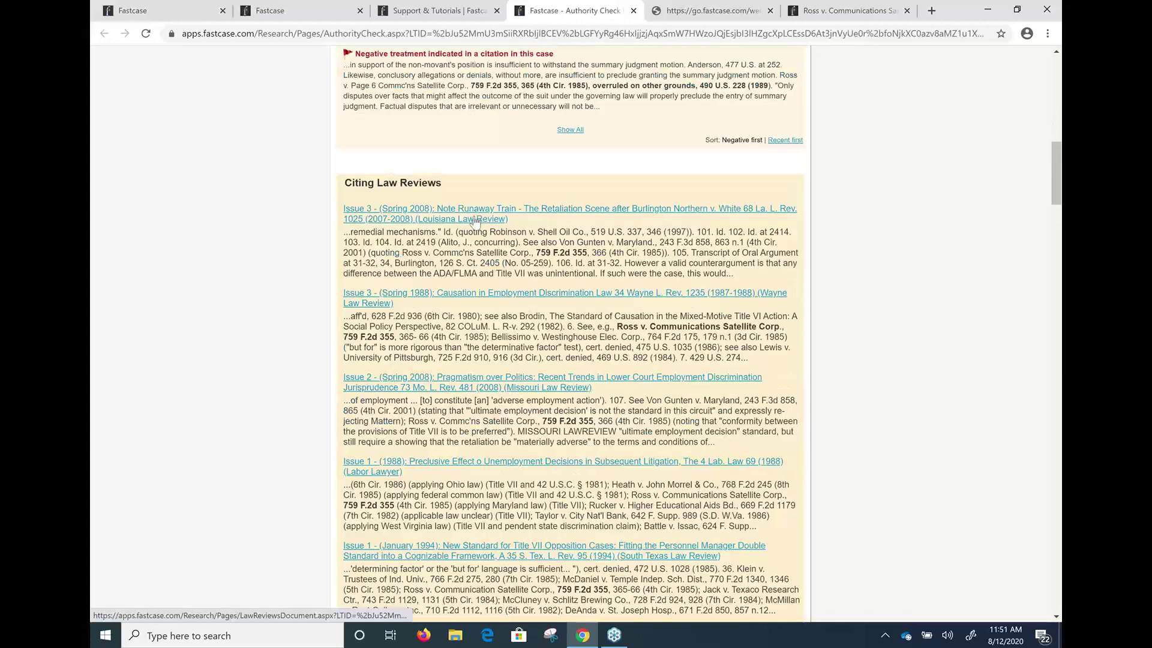
scroll(498, 243, "down", 6)
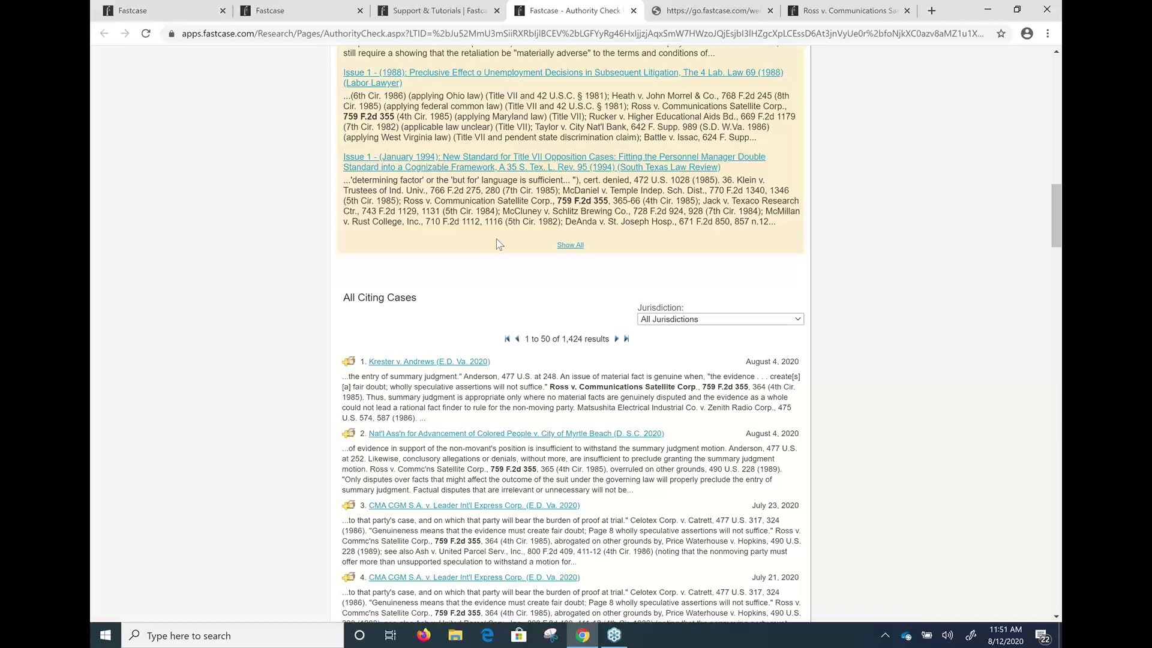
Return to the Ross opinion in Fastcase 7, view its Authority Check with the Bad Law Bot entries, and show the jurisdiction choices
left_click(311, 17)
left_click(180, 11)
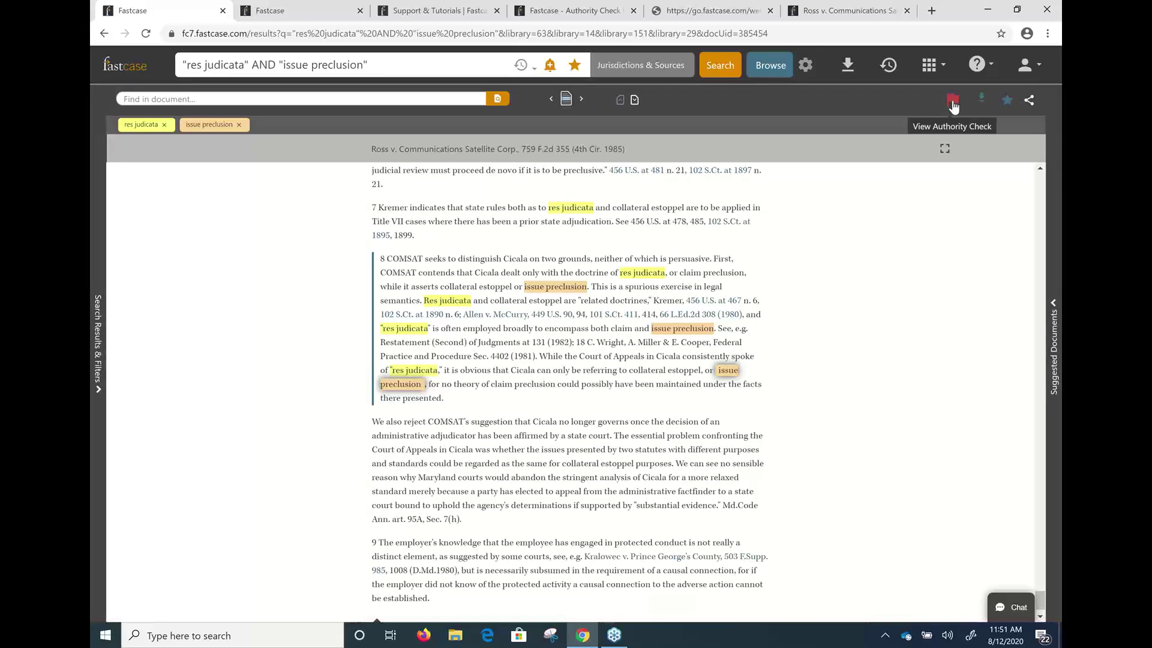
left_click(953, 103)
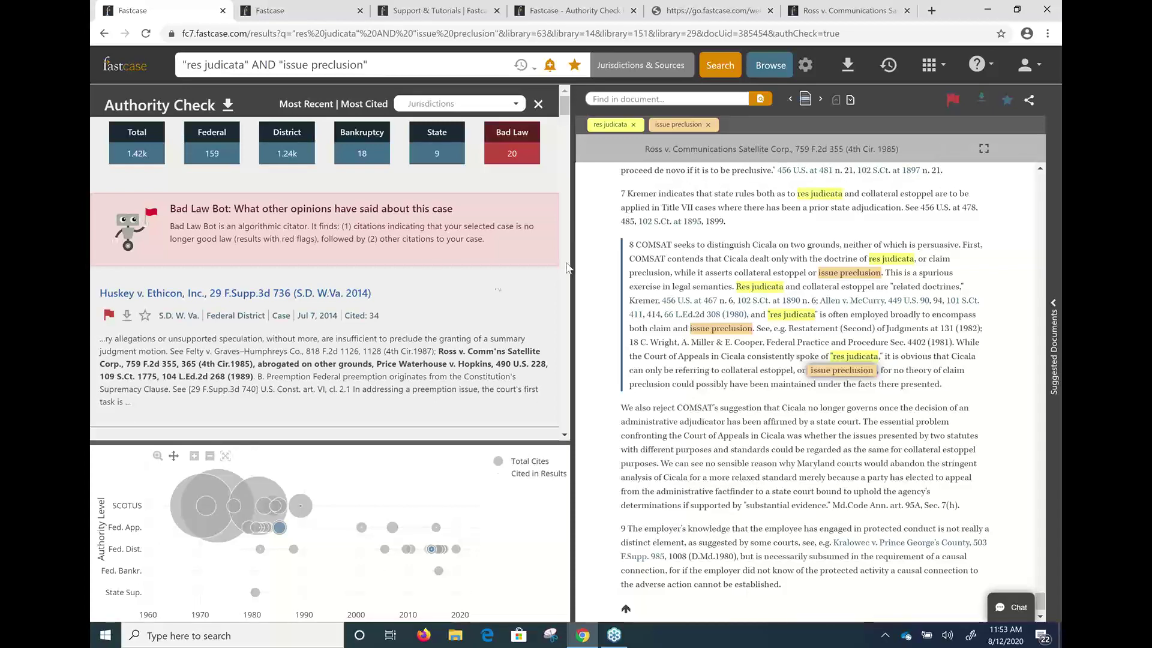
scroll(328, 315, "down", 1)
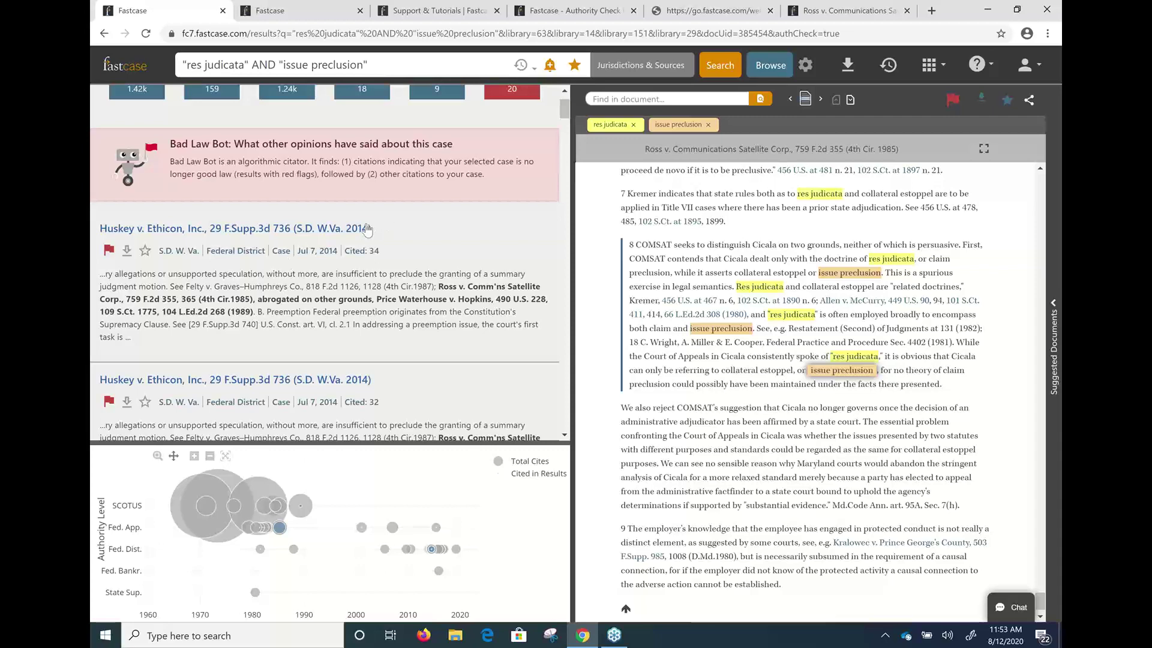
scroll(363, 262, "up", 1)
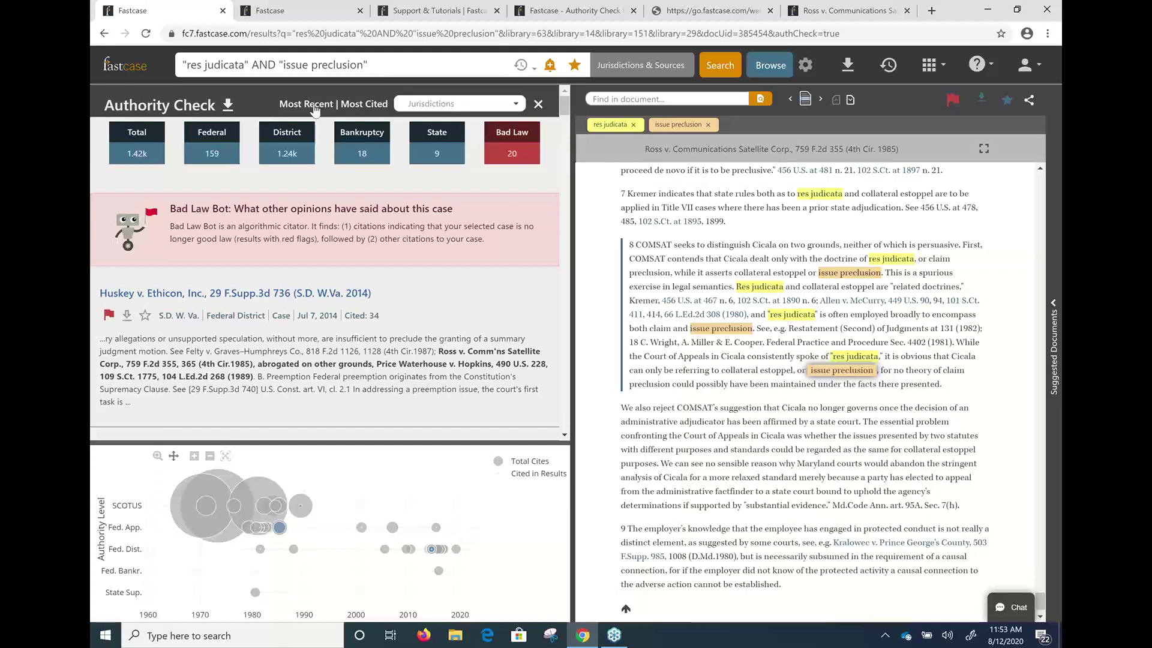
left_click(410, 103)
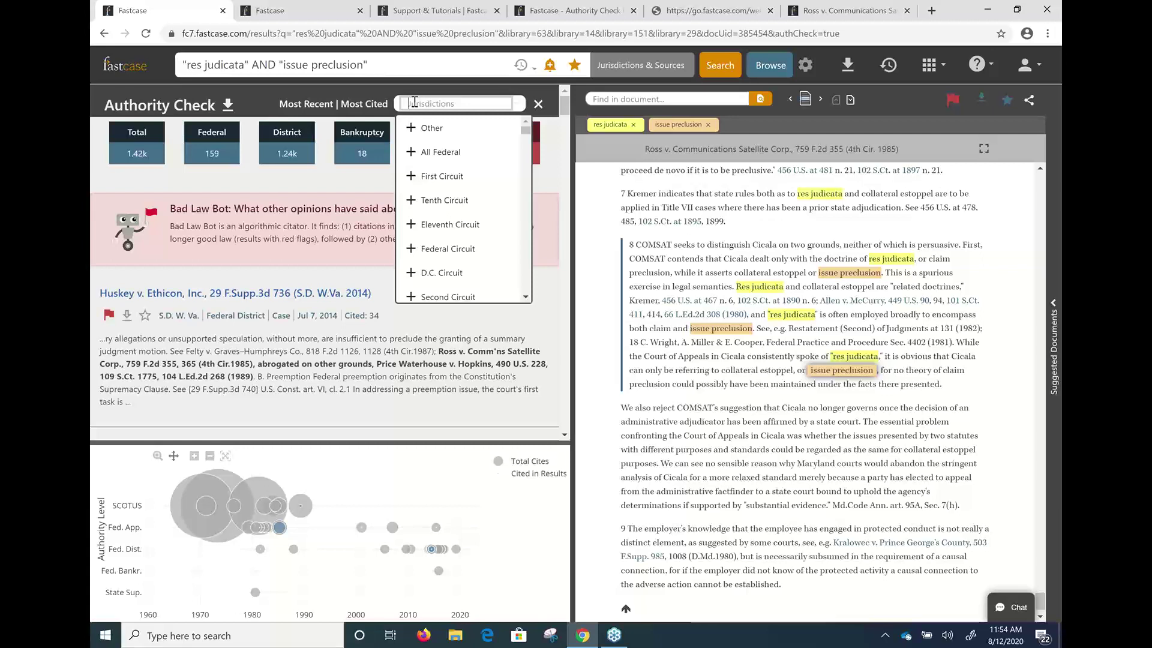
Go back to the Fastcase 7 start page and list the jurisdictions and sources matching "dc"
left_click(120, 76)
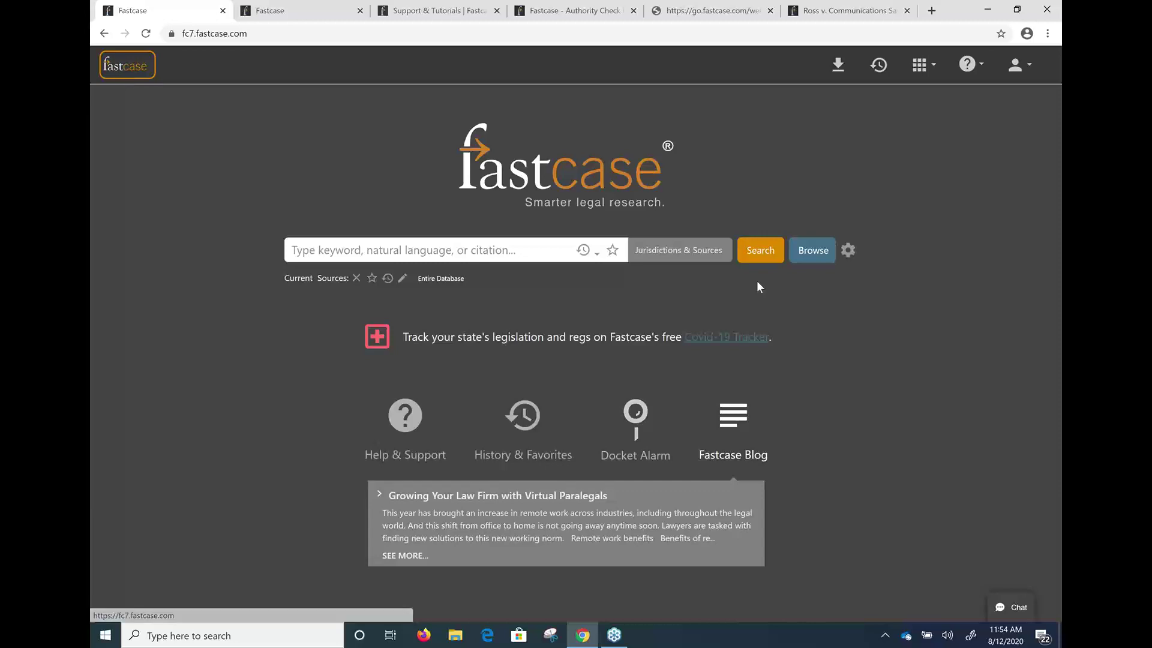
left_click(643, 262)
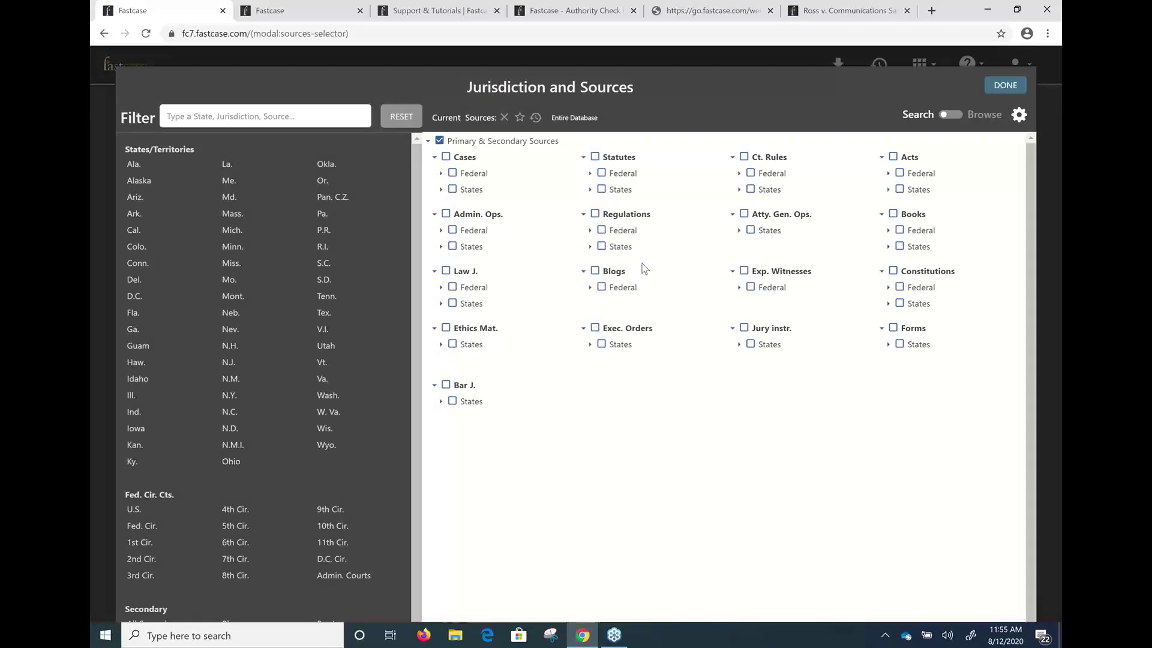
left_click(273, 116)
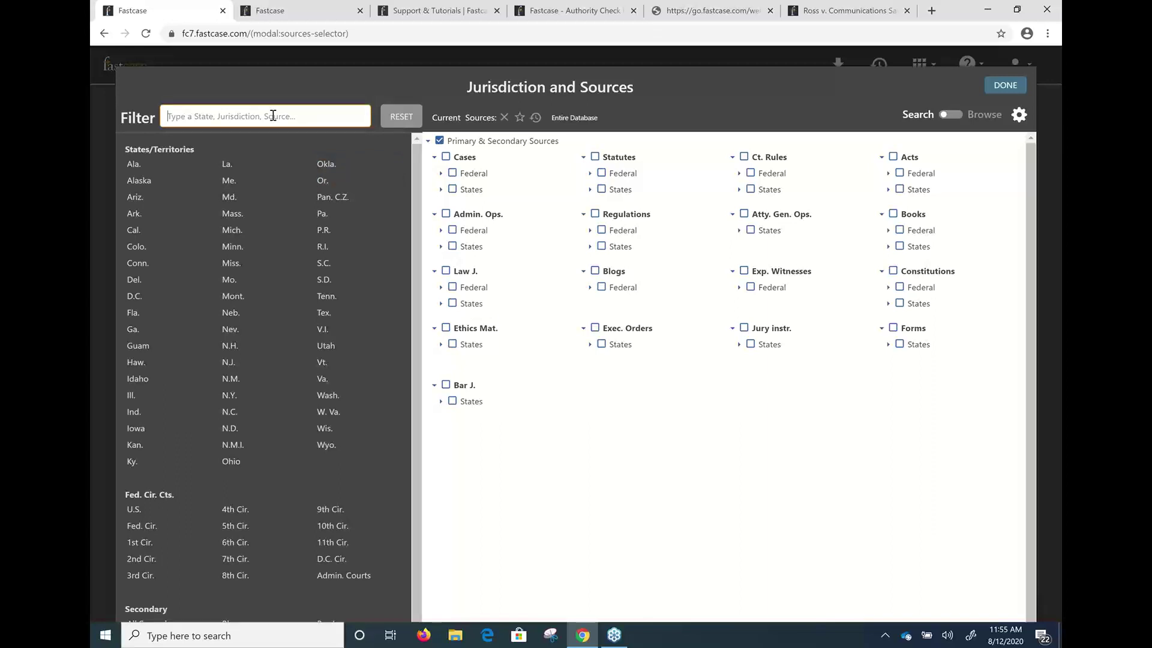
type("dc")
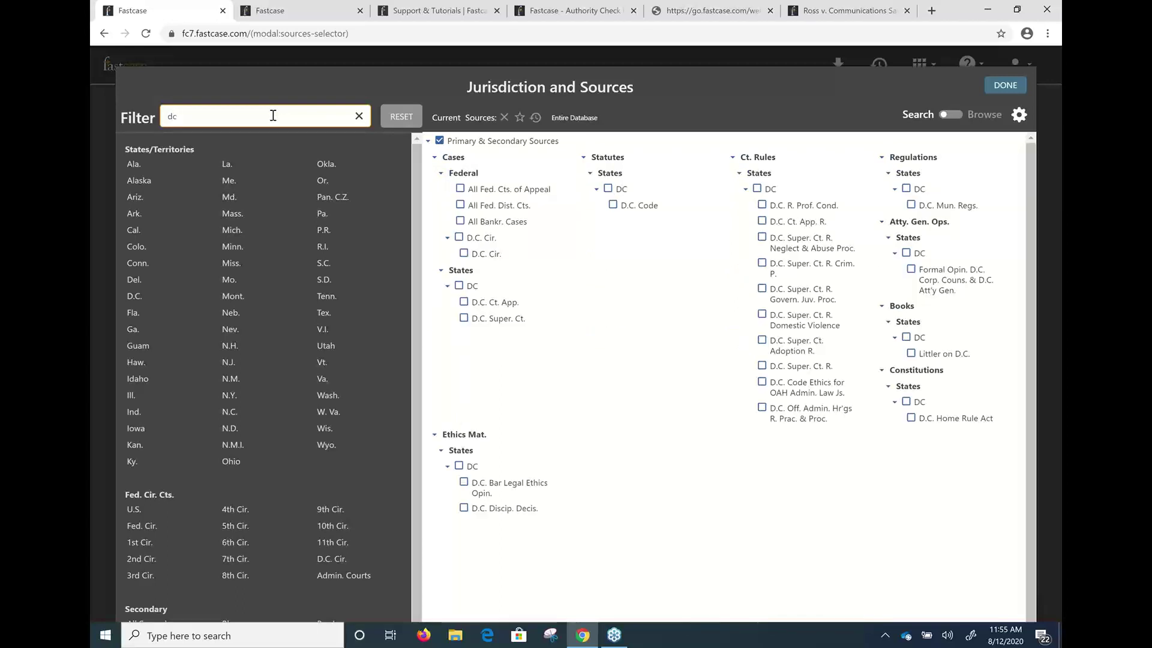
Replace the source filter with "lexblog" and limit the search sources to Lexblog
key("BackSpace")
key("BackSpace")
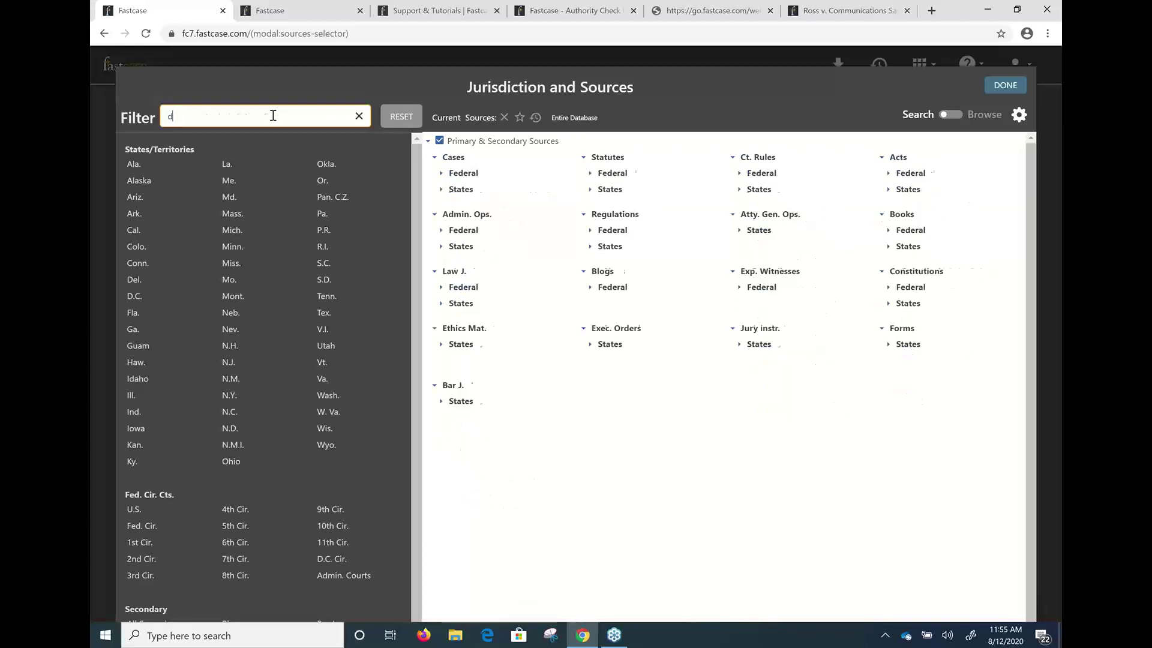
type("i")
type("ex")
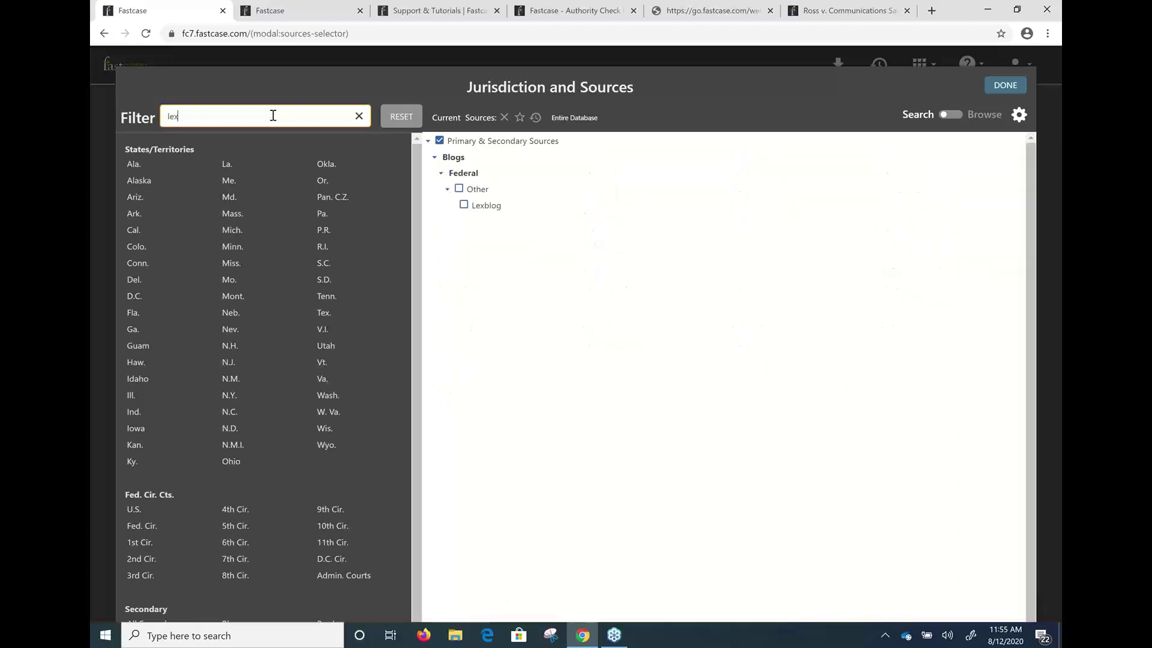
type("blog")
left_click(465, 206)
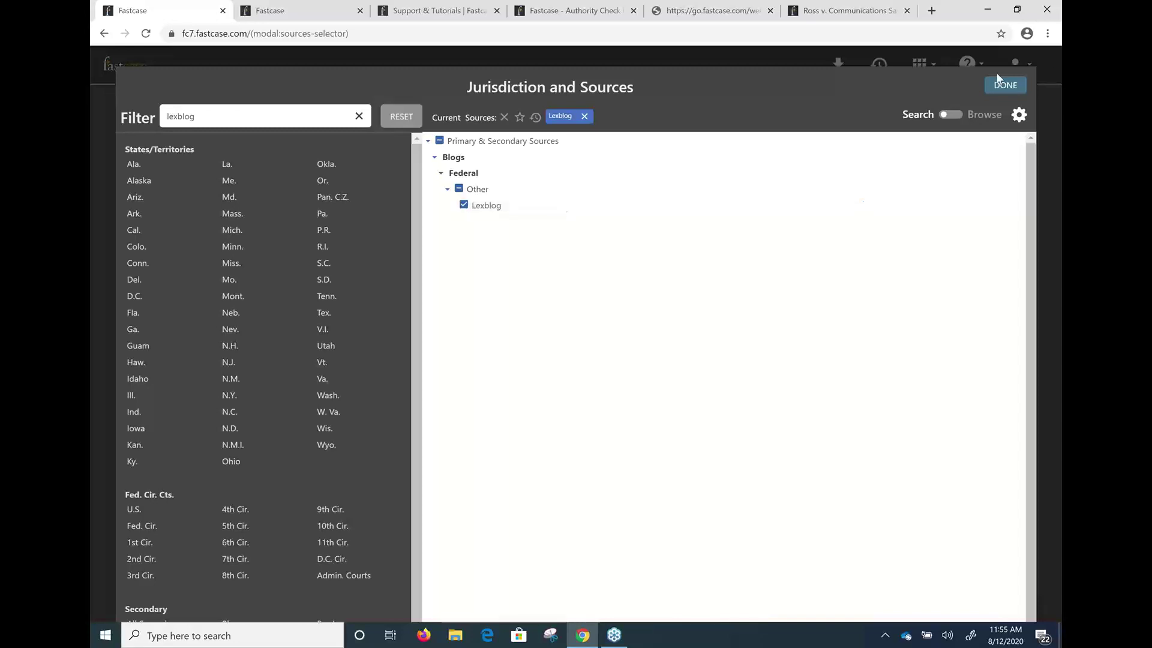
left_click(1002, 86)
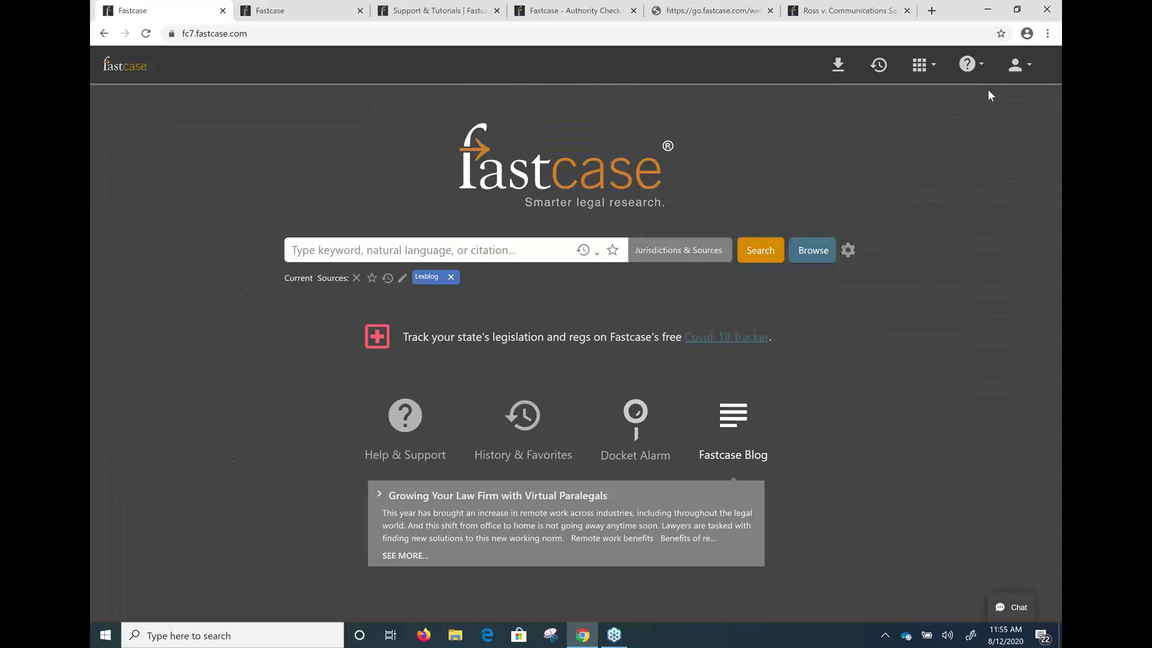
Search Lexblog for "arson" and show the available filters beside the results
type("a")
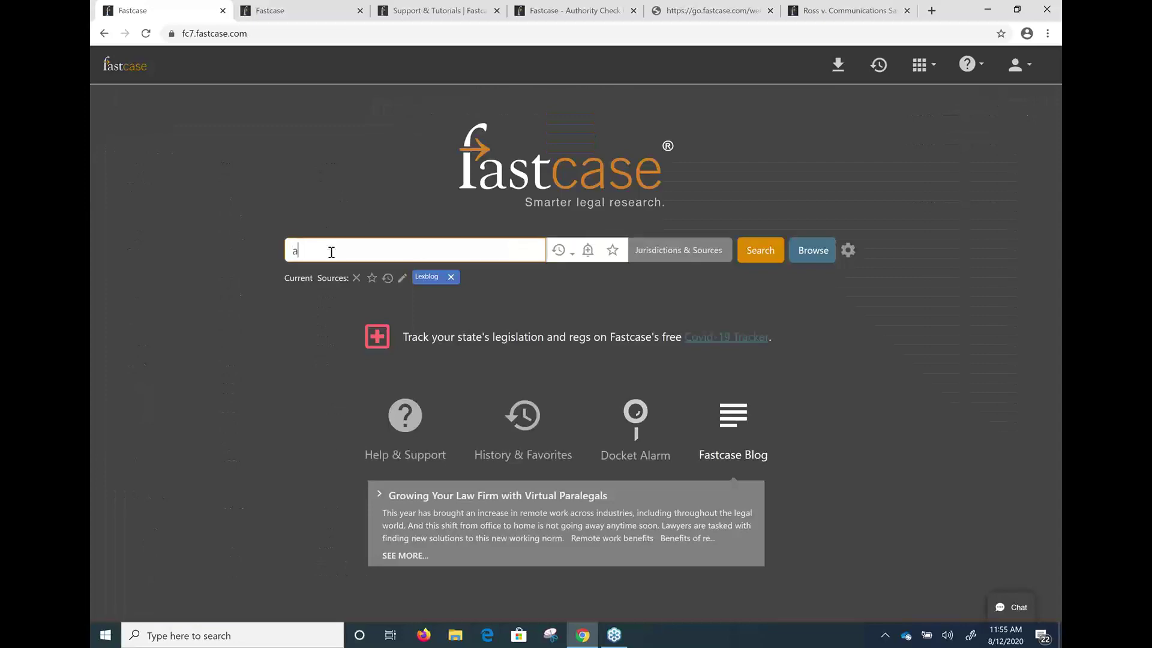
type("rson")
key("Return")
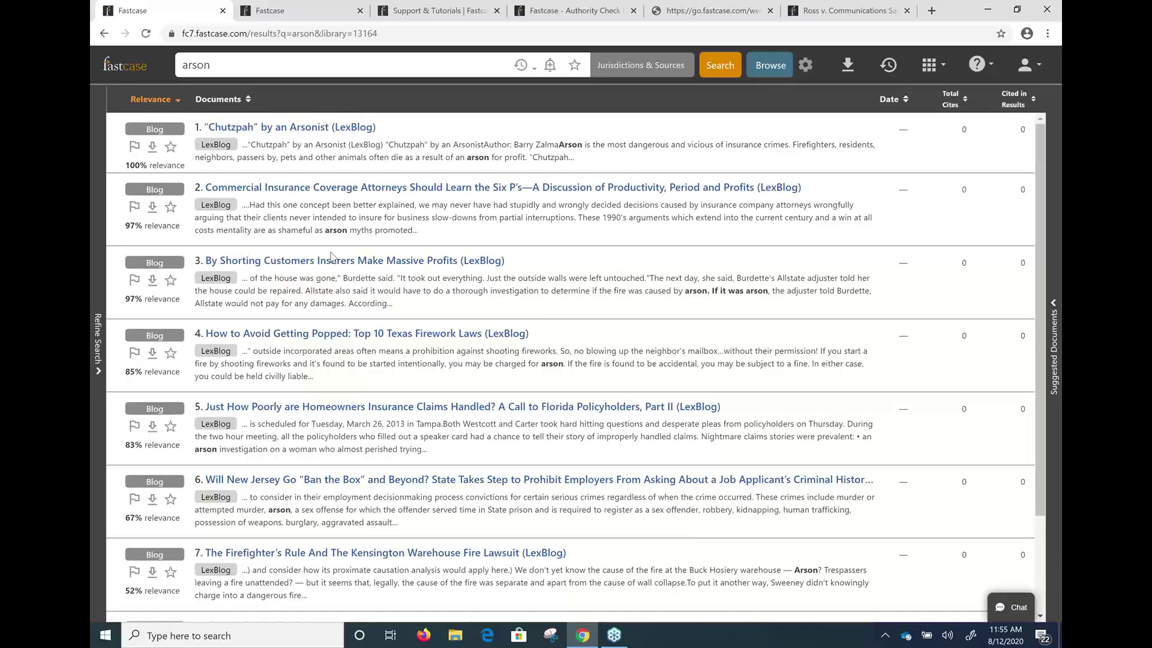
left_click(98, 353)
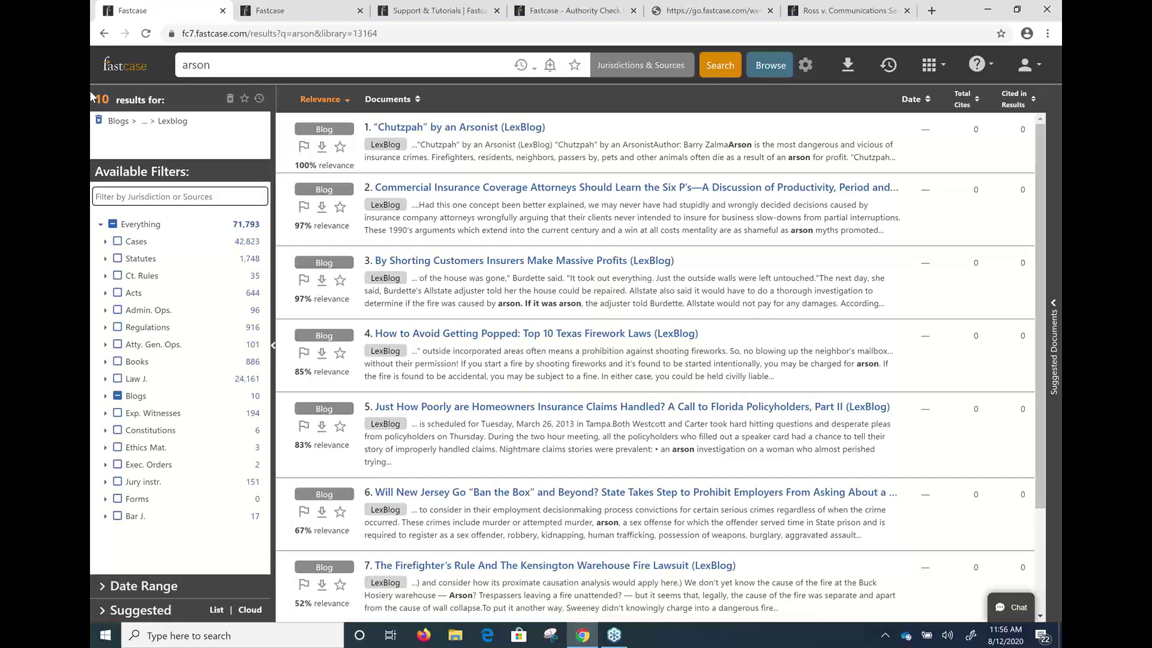
Filter the jurisdictions and sources by New York, remove the Lexblog source, and look through New York's courts, rules and books
left_click(641, 66)
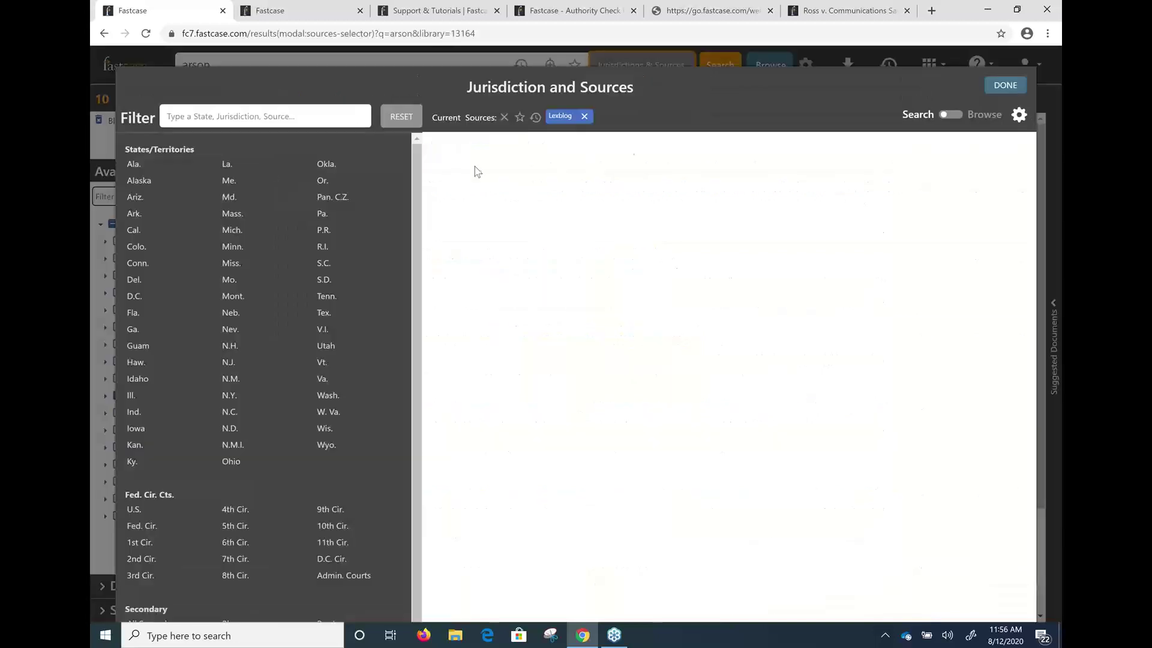
left_click(234, 396)
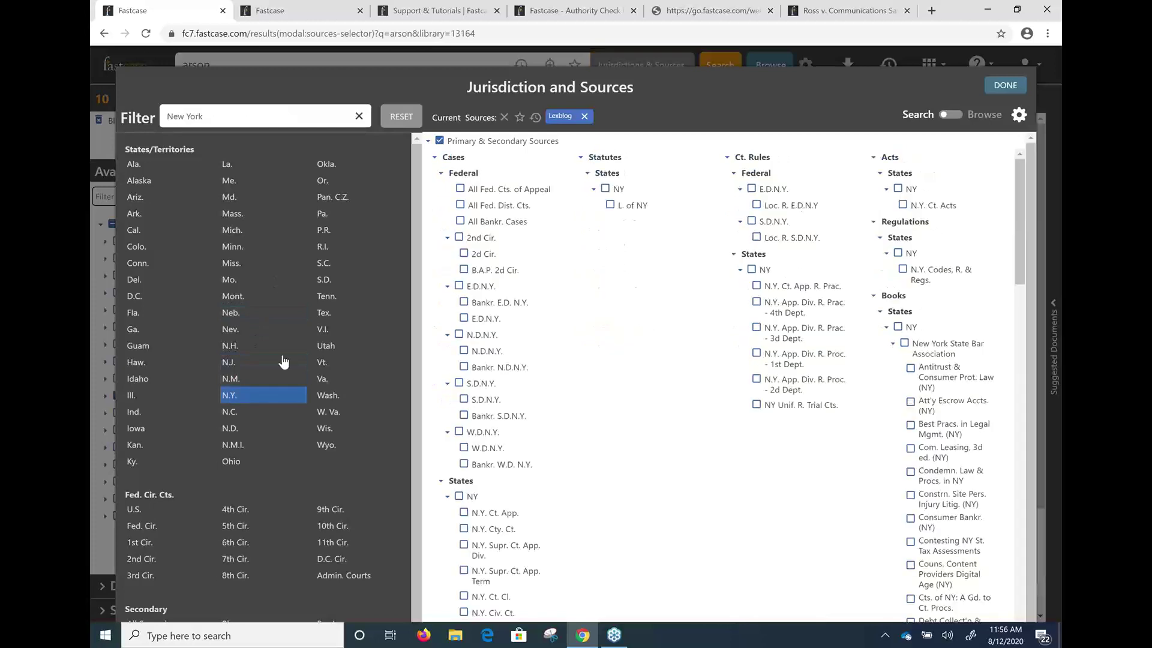
left_click(591, 125)
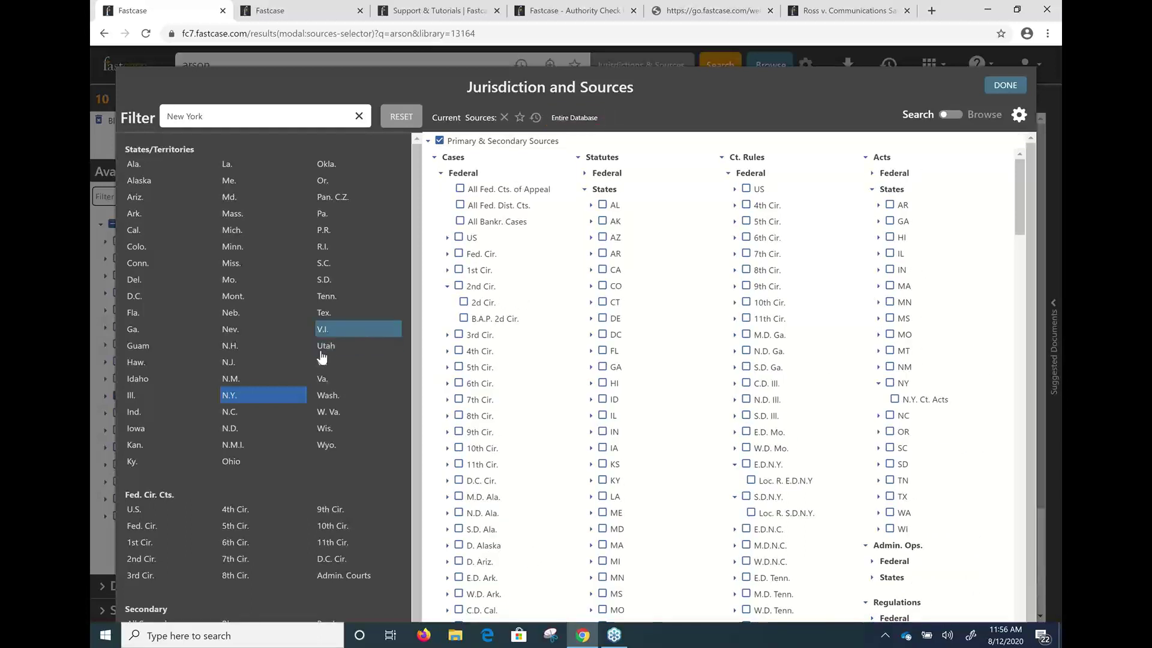
left_click(278, 394)
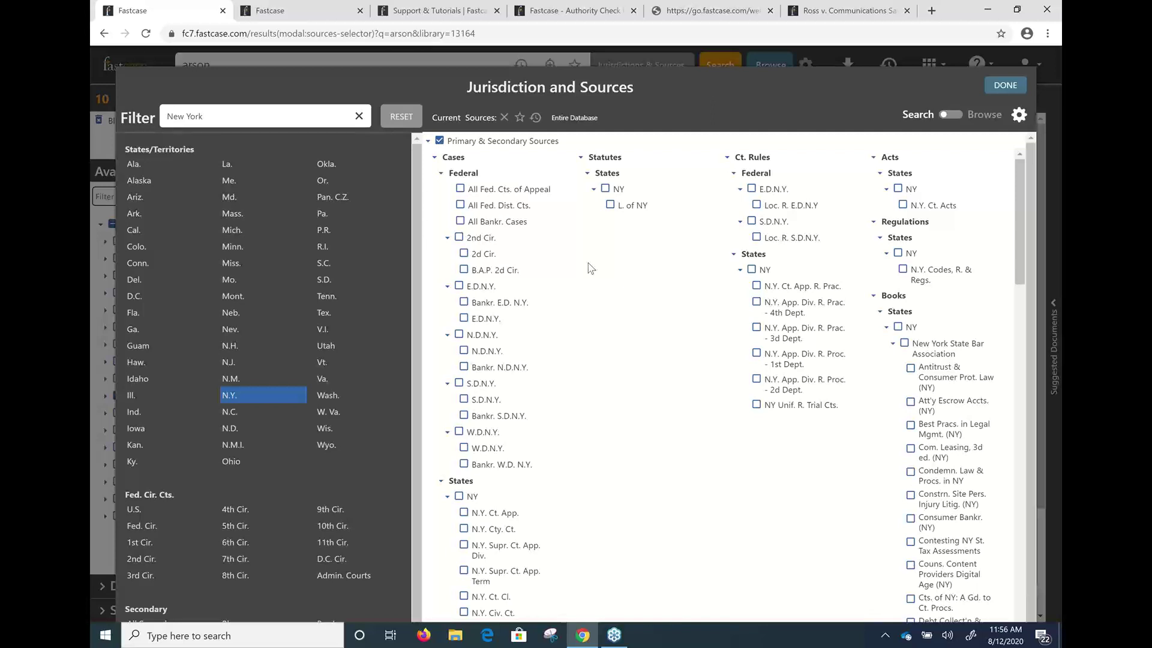
scroll(621, 324, "down", 3)
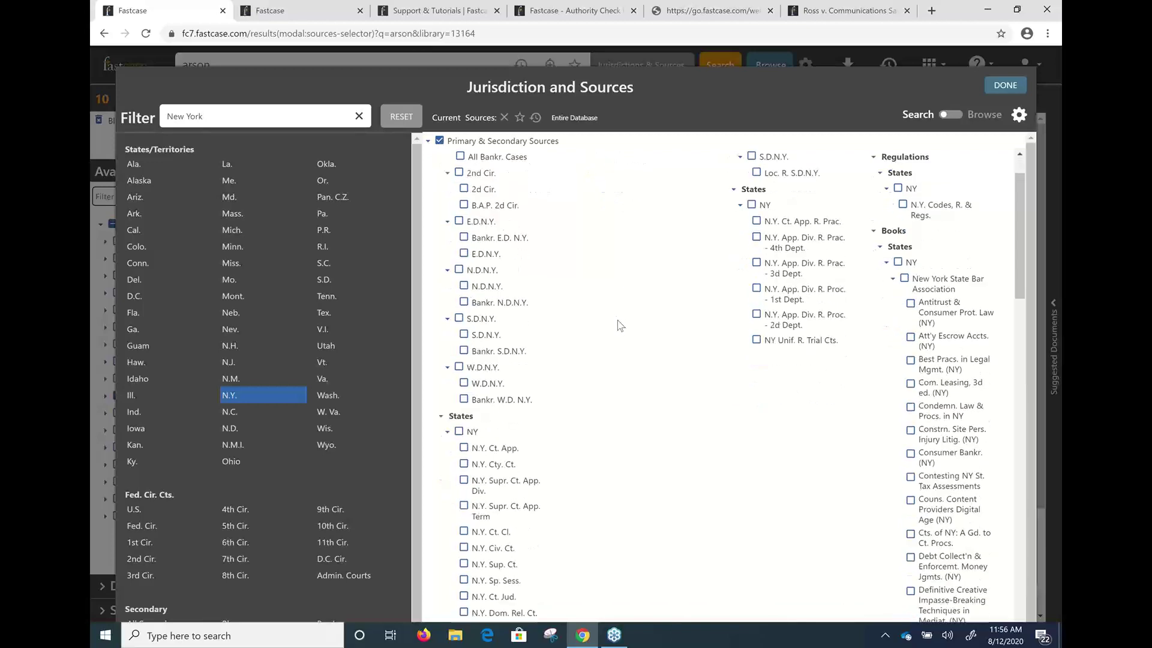
scroll(557, 417, "down", 3)
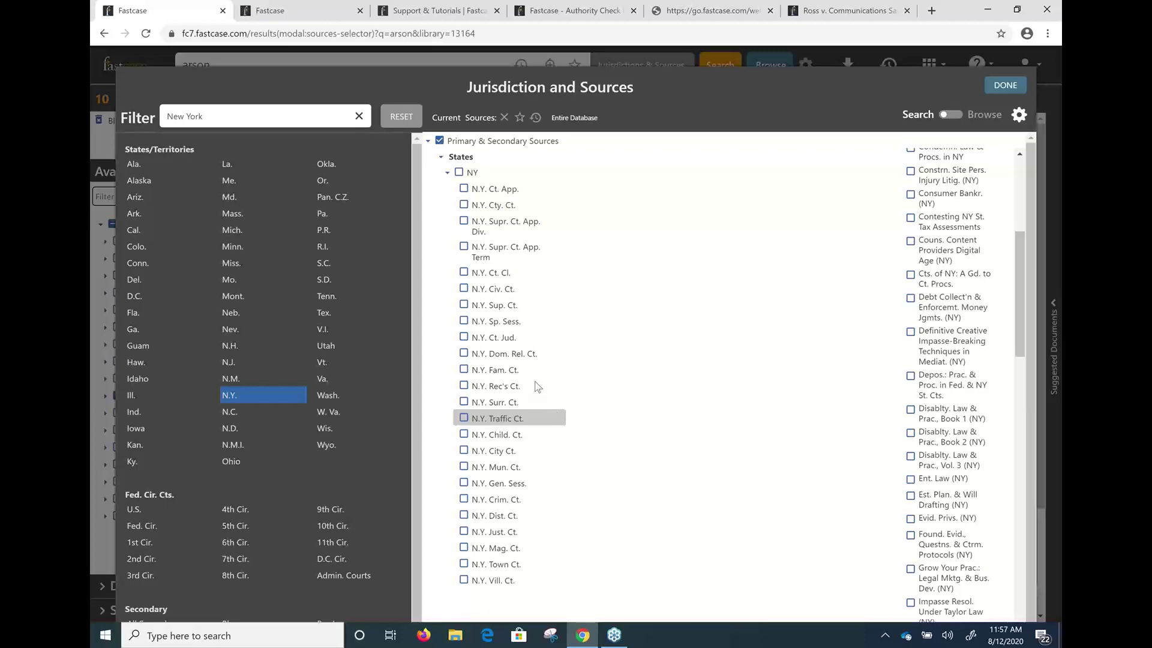
scroll(628, 304, "up", 5)
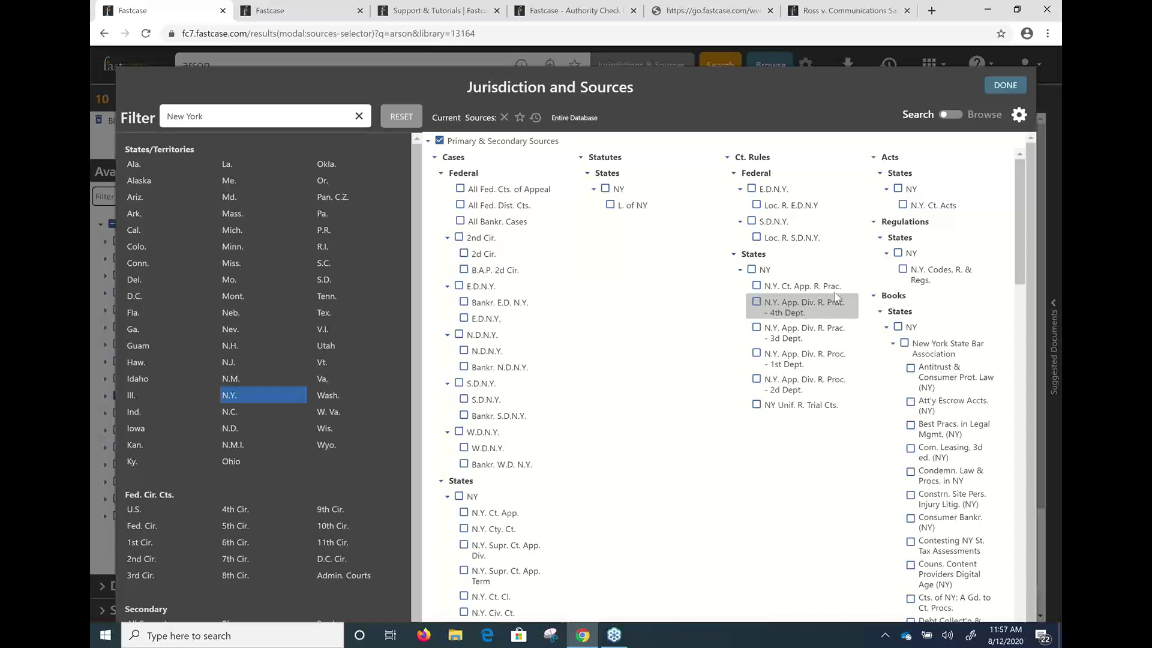
left_click(1008, 84)
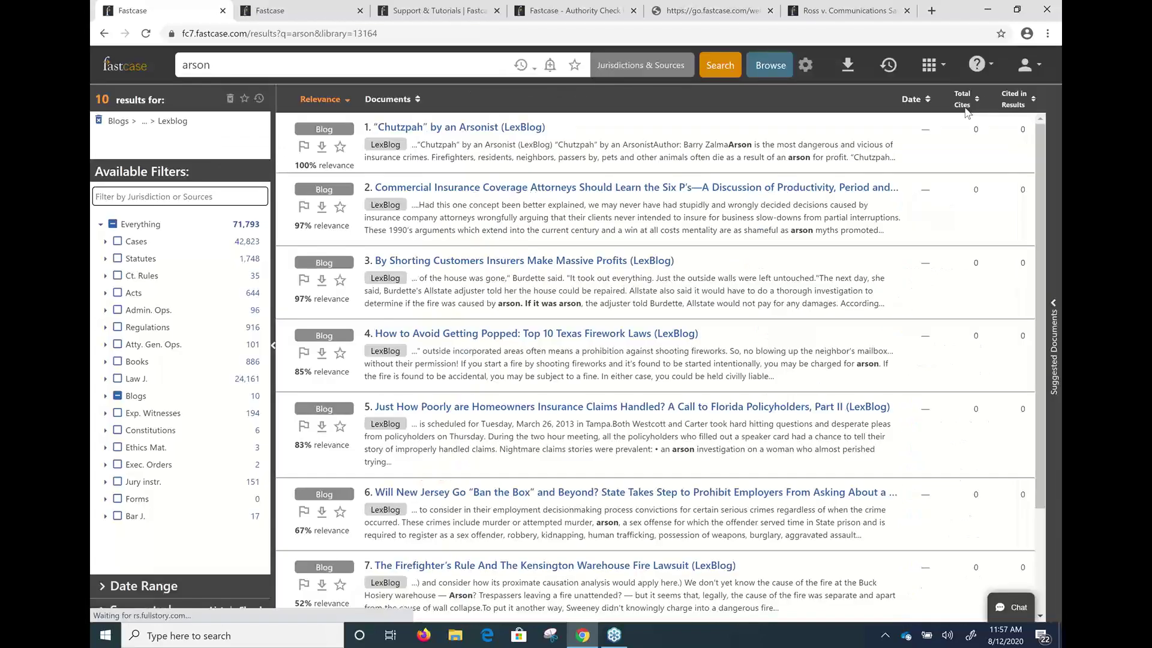
Start over from the Fastcase 7 start page and search the entire database for "arson"
left_click(145, 67)
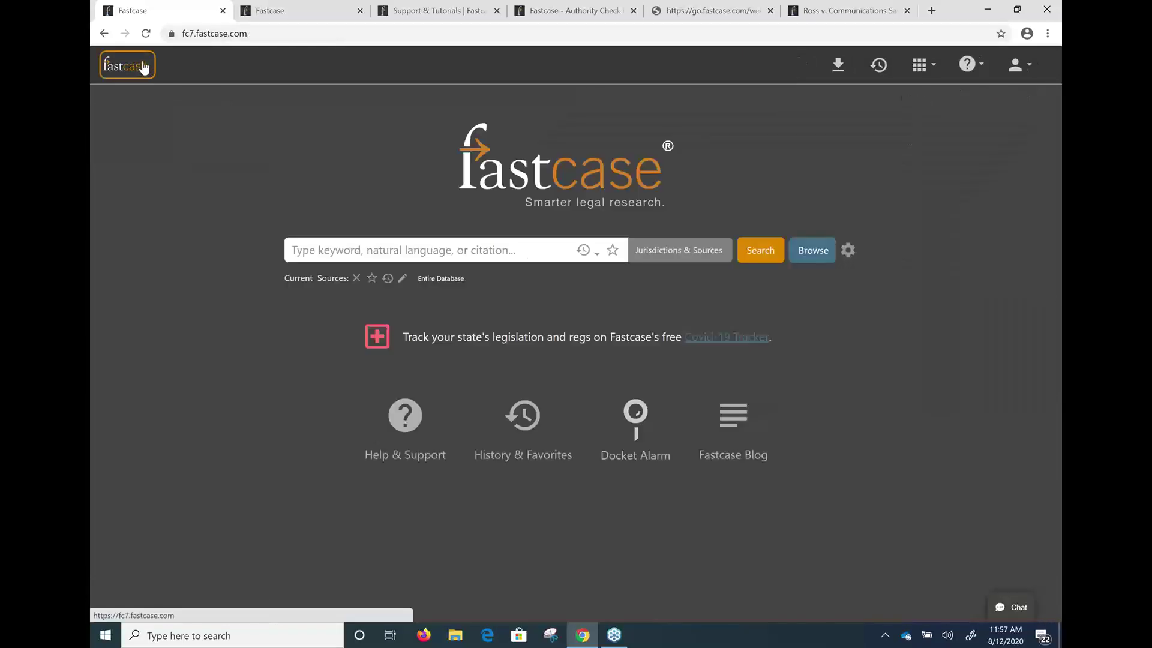
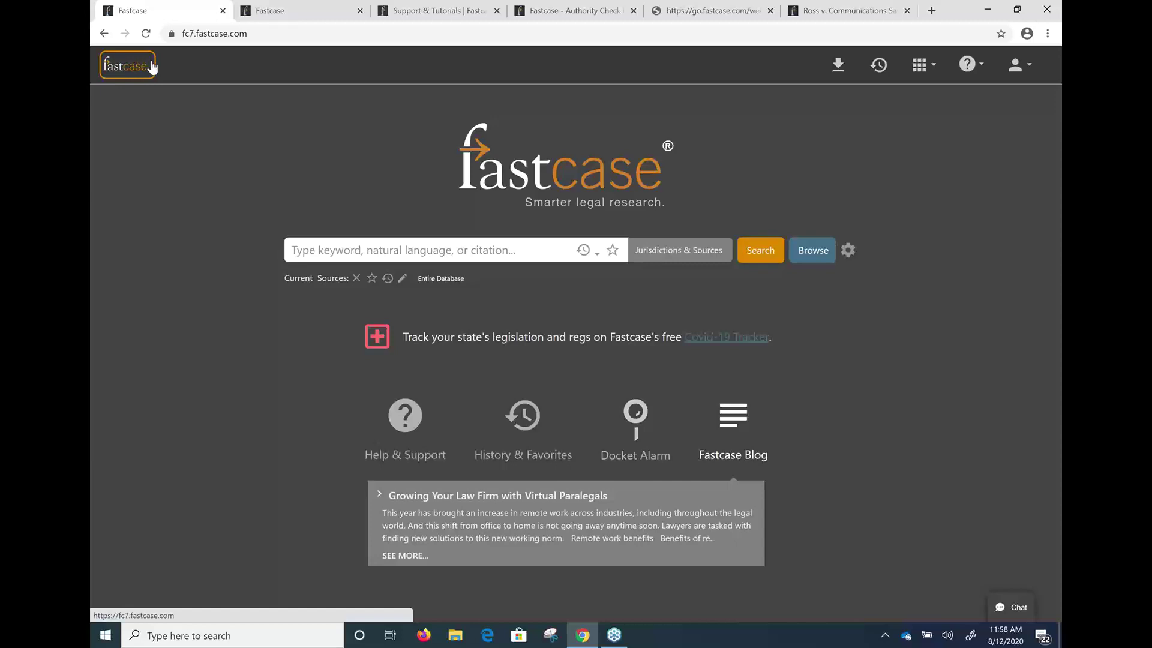
left_click(412, 255)
type("arso")
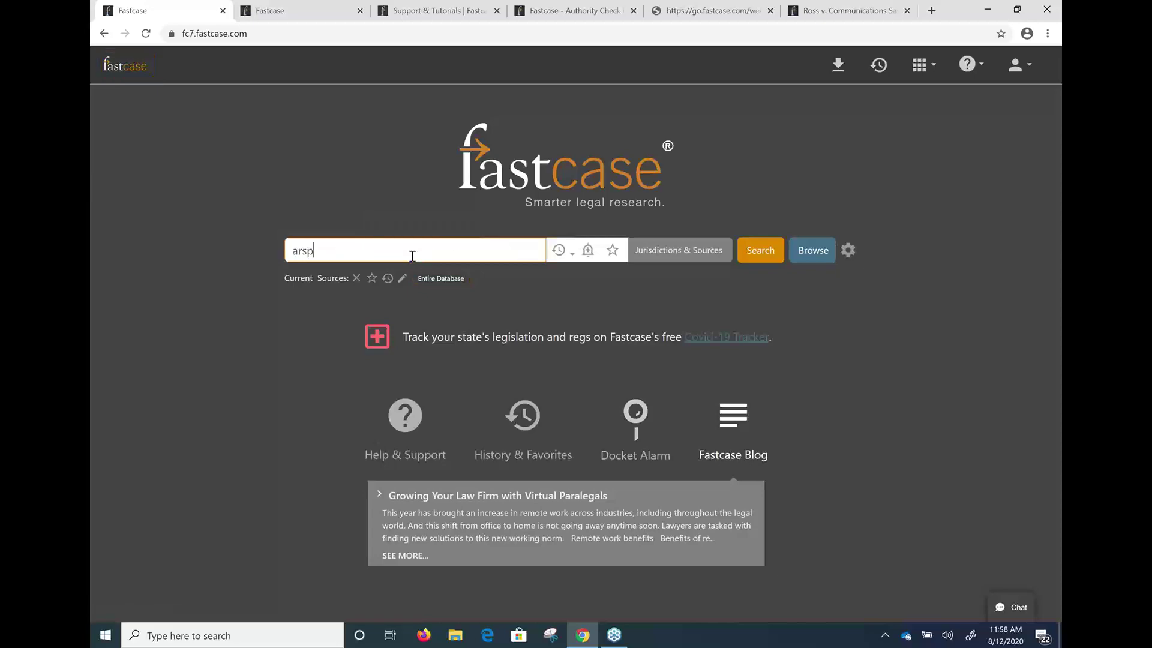
type("n")
key("Return")
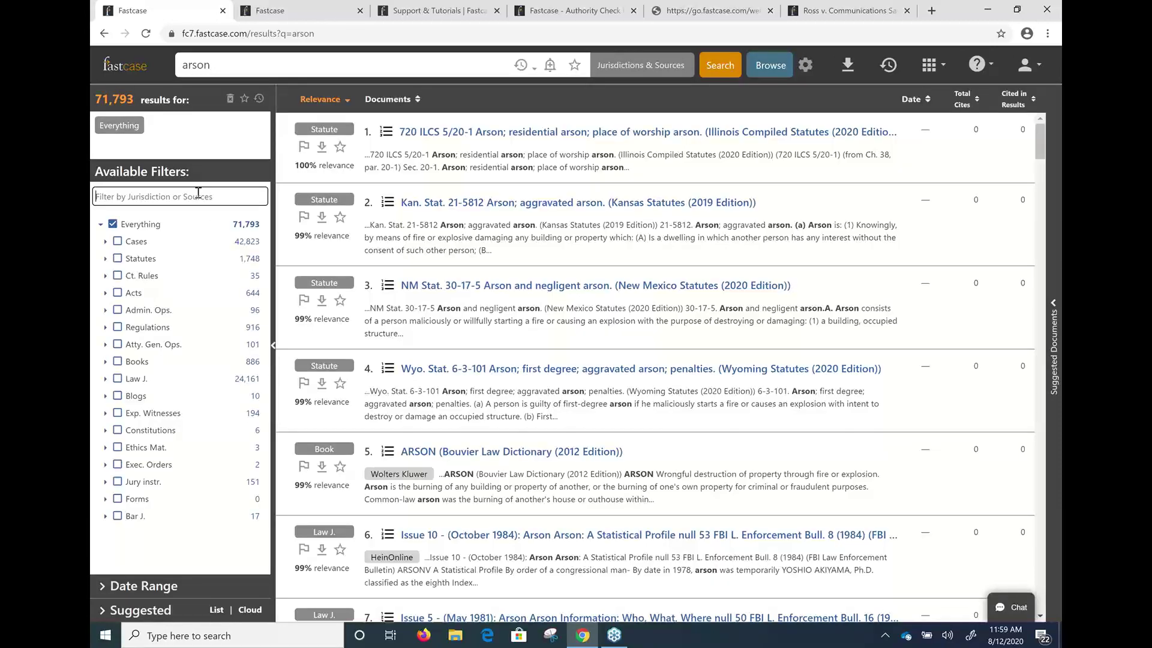
Filter the available sources by "4th circuit" and narrow the arson results to 4th Cir. cases
type("4")
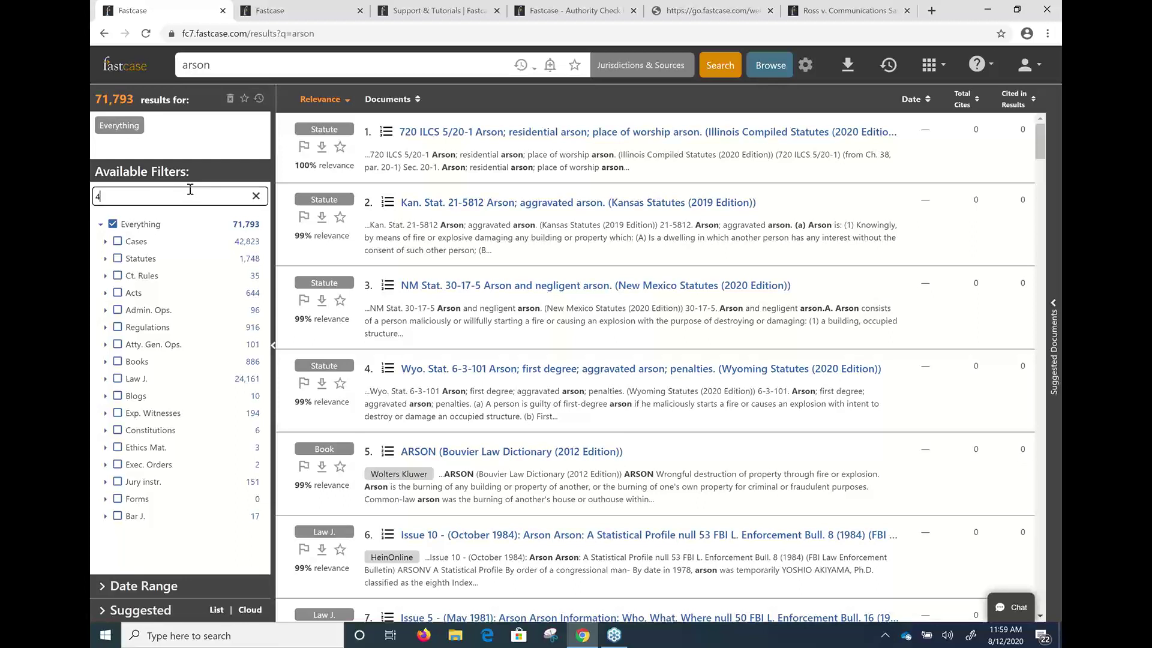
type("th circuit")
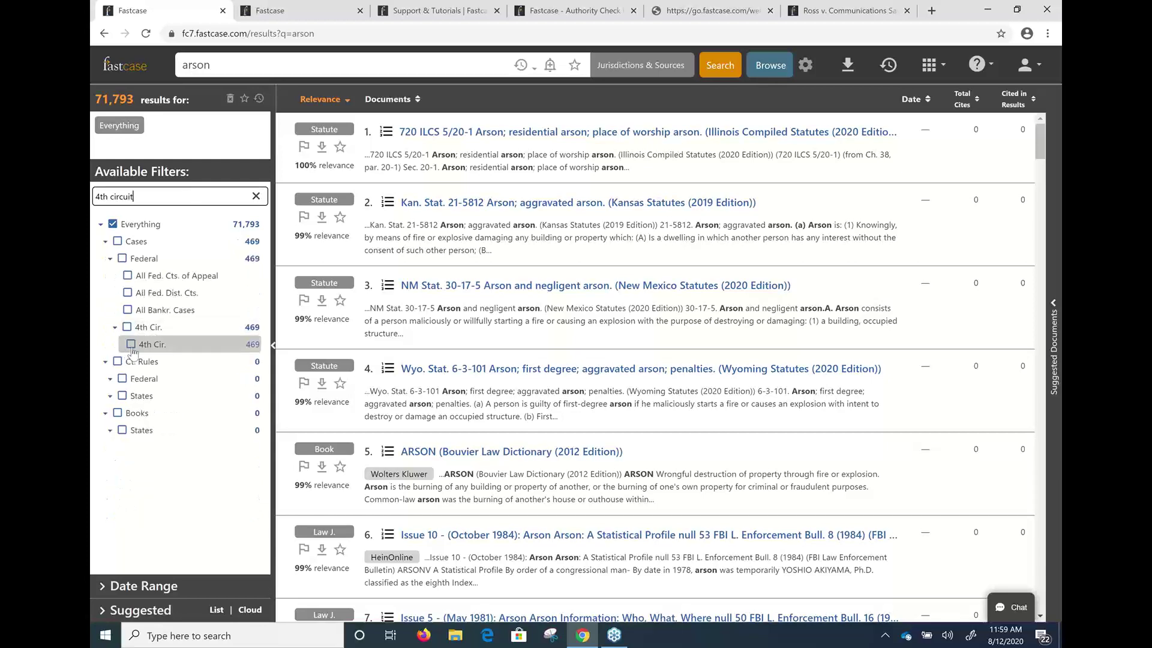
left_click(131, 345)
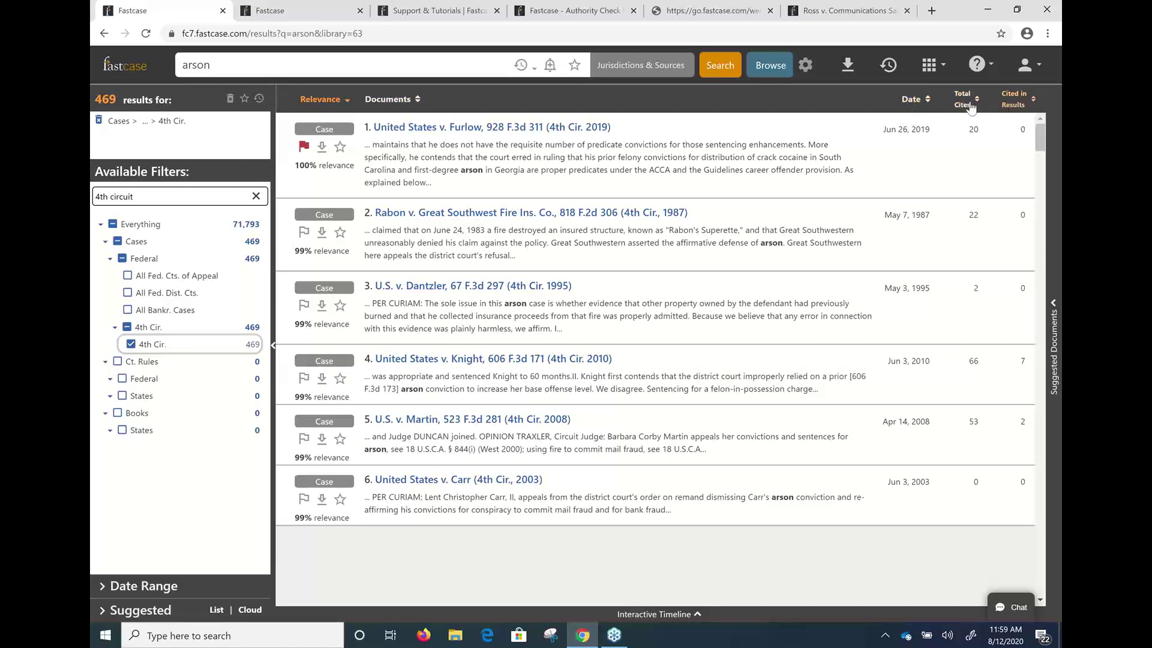
Sort the 4th Circuit results by date, return to relevance to compare citation counts, and sort by total cites
left_click(916, 100)
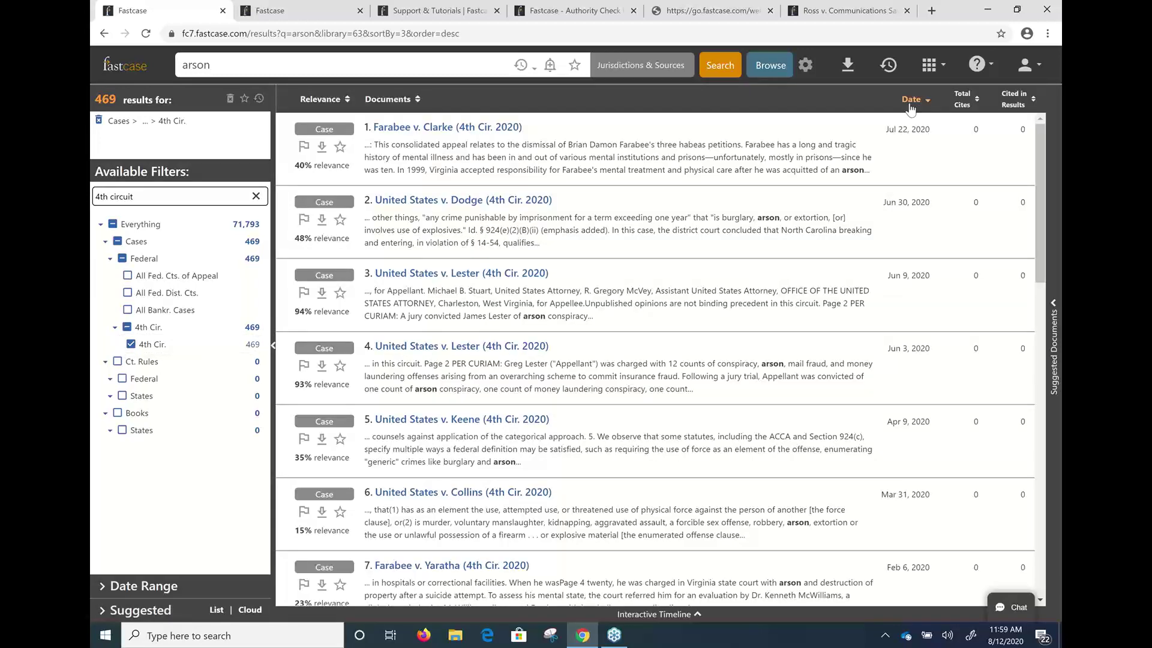
left_click(336, 107)
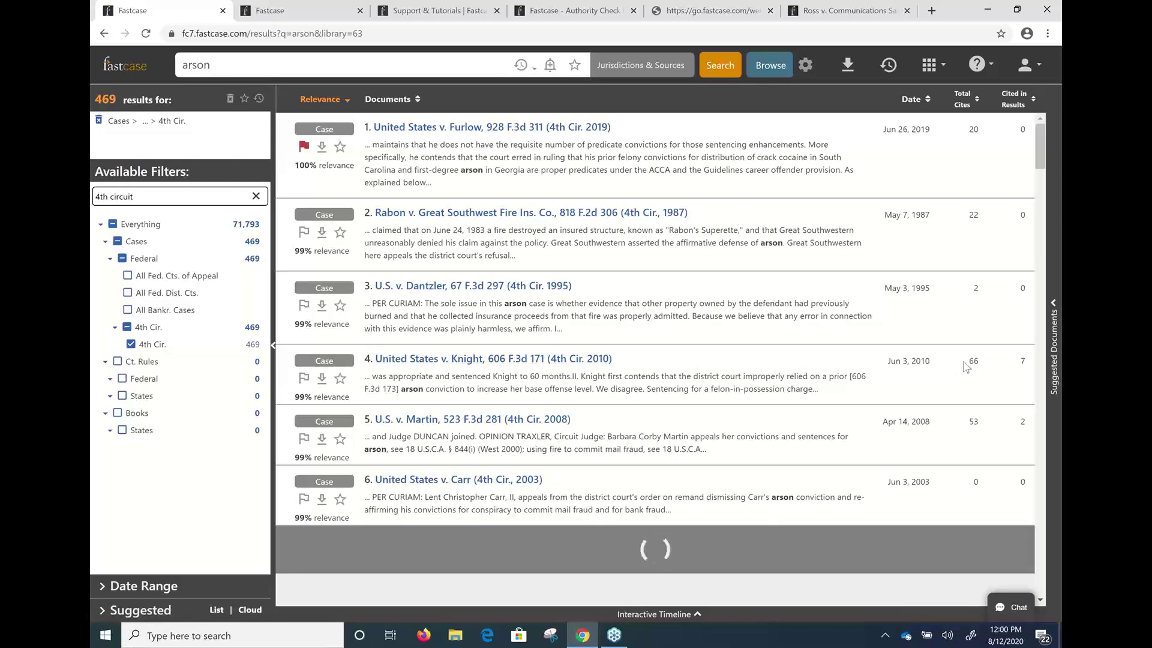
left_click_drag(964, 364, 1027, 366)
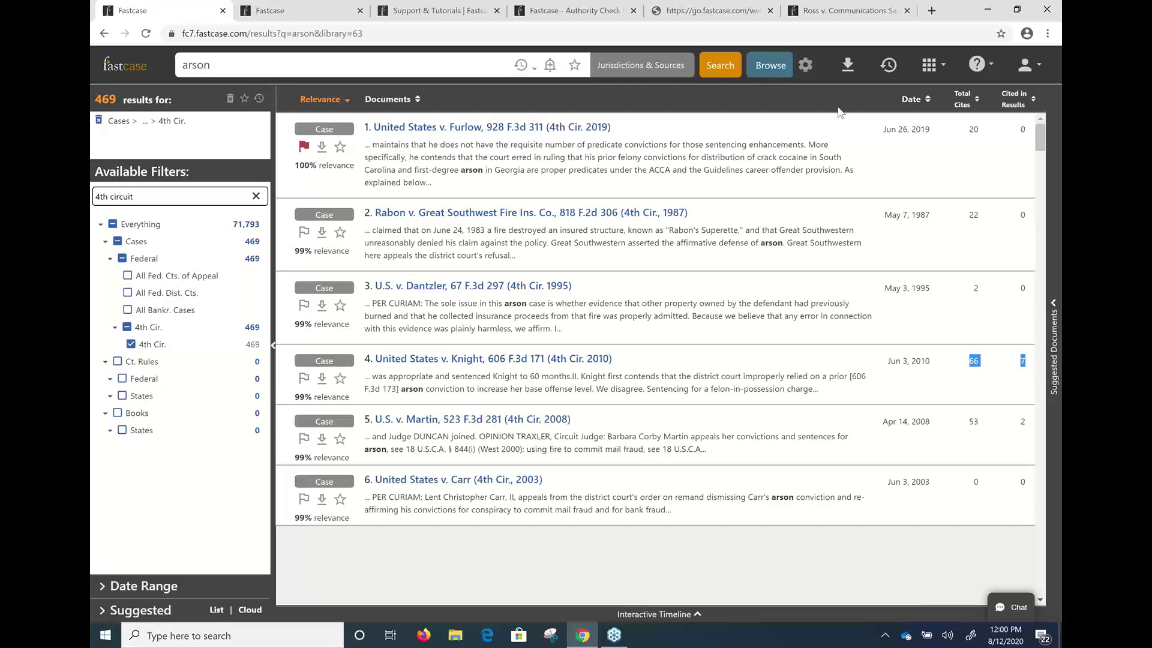
left_click(954, 103)
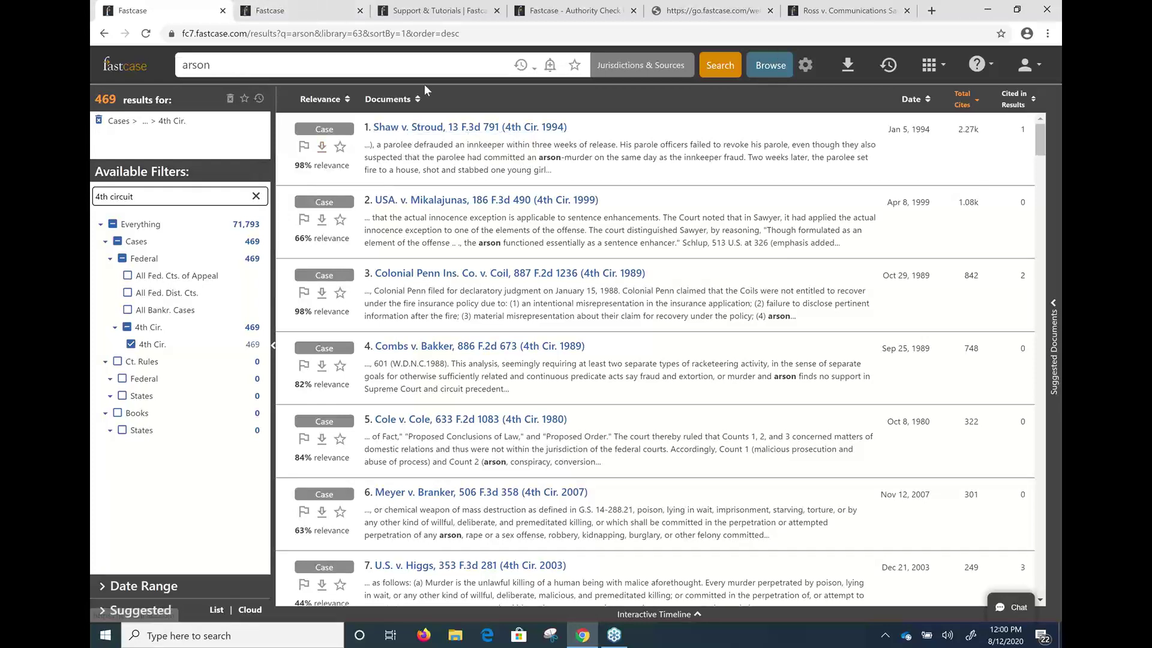
Return to the start page, open the jurisdiction and source selection, and reduce the browser zoom to 90%
left_click(160, 82)
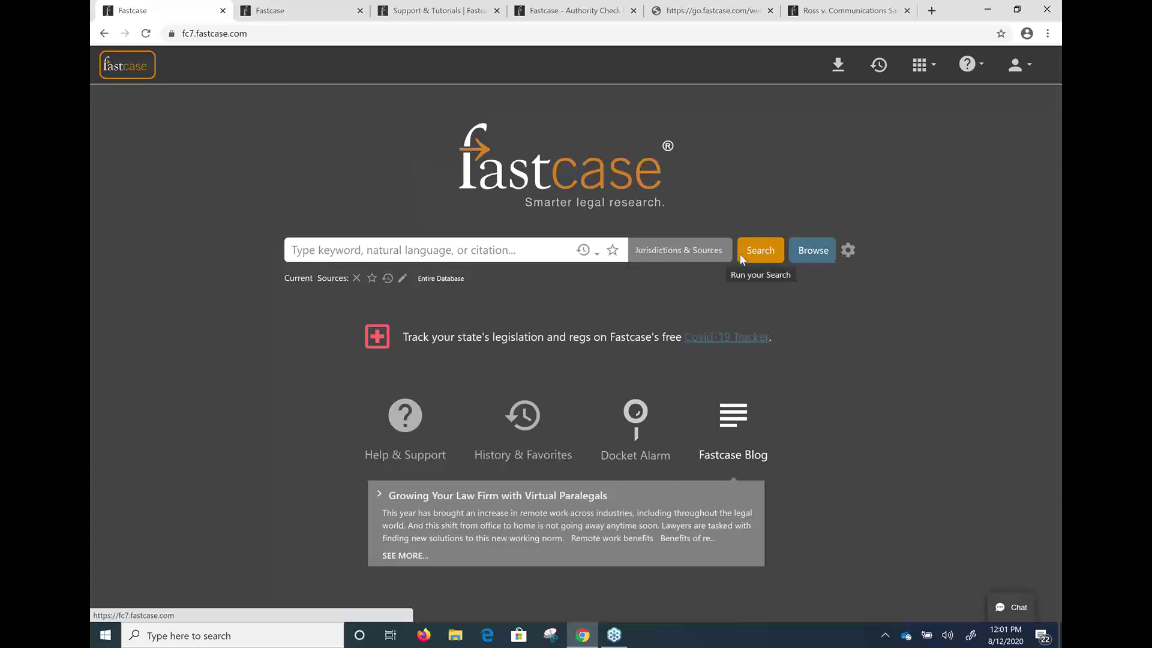
left_click(690, 249)
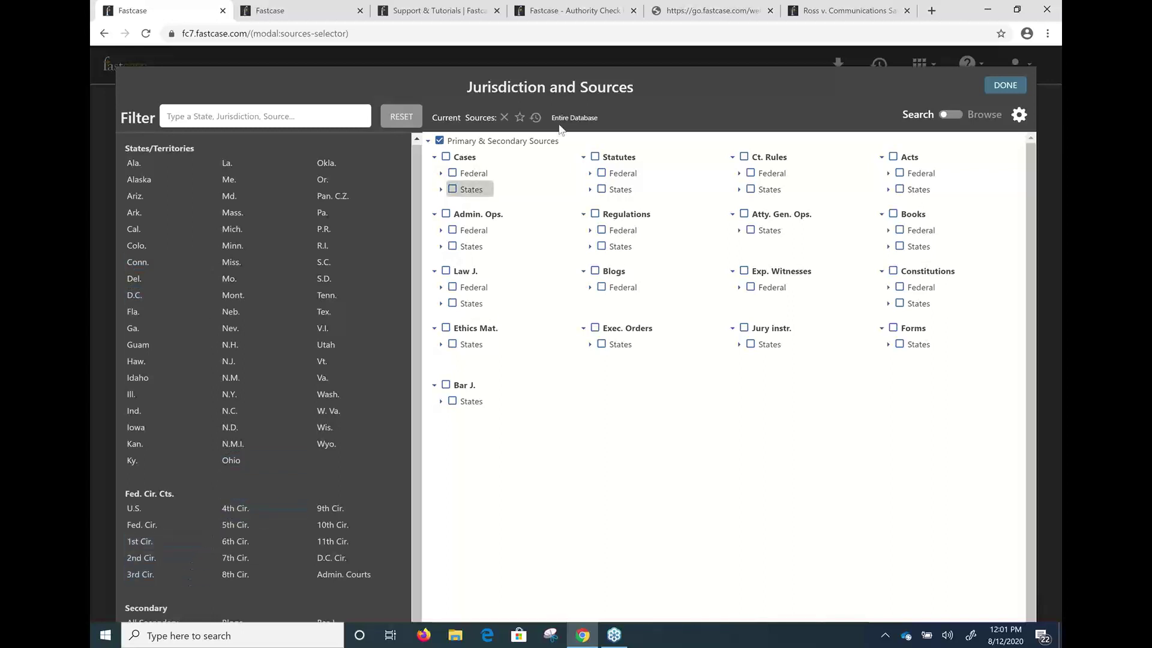
left_click(1050, 33)
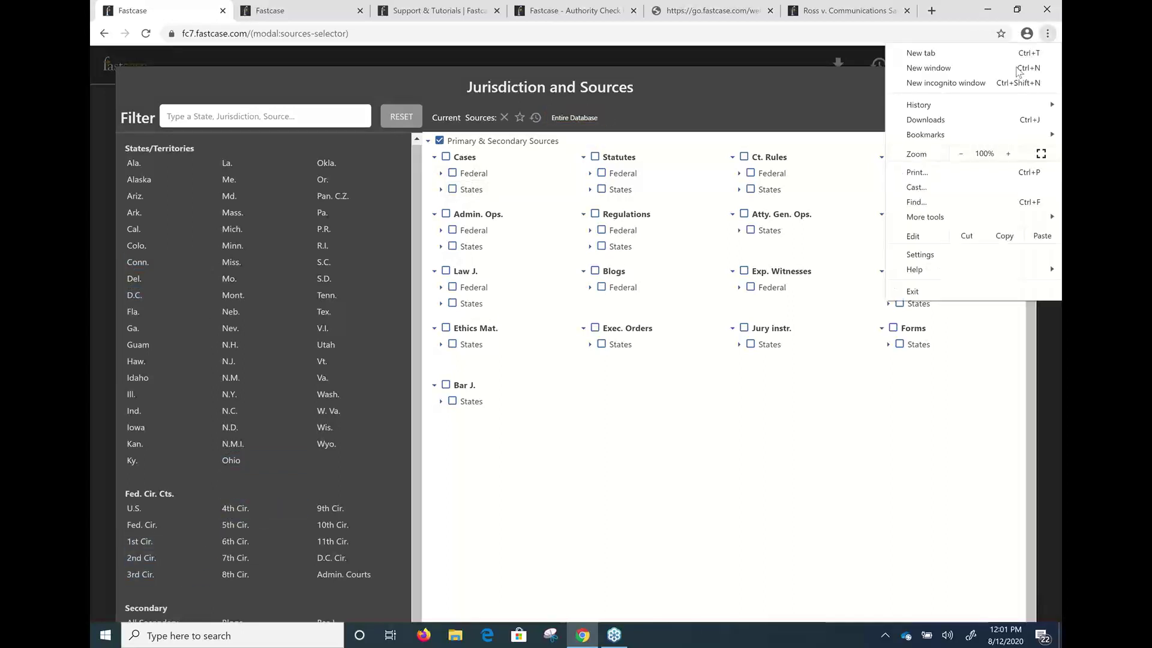
left_click(962, 155)
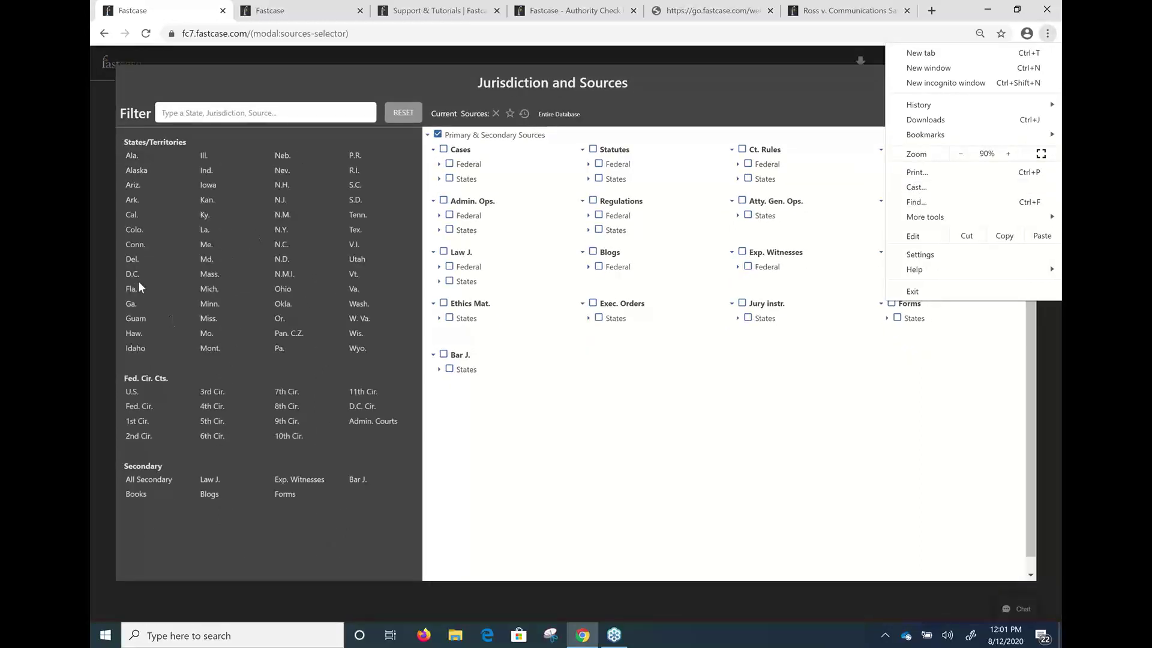
Filter the sources by Colorado and set the search scope to Colo. Supr. Ct. and Colo. App
left_click(138, 232)
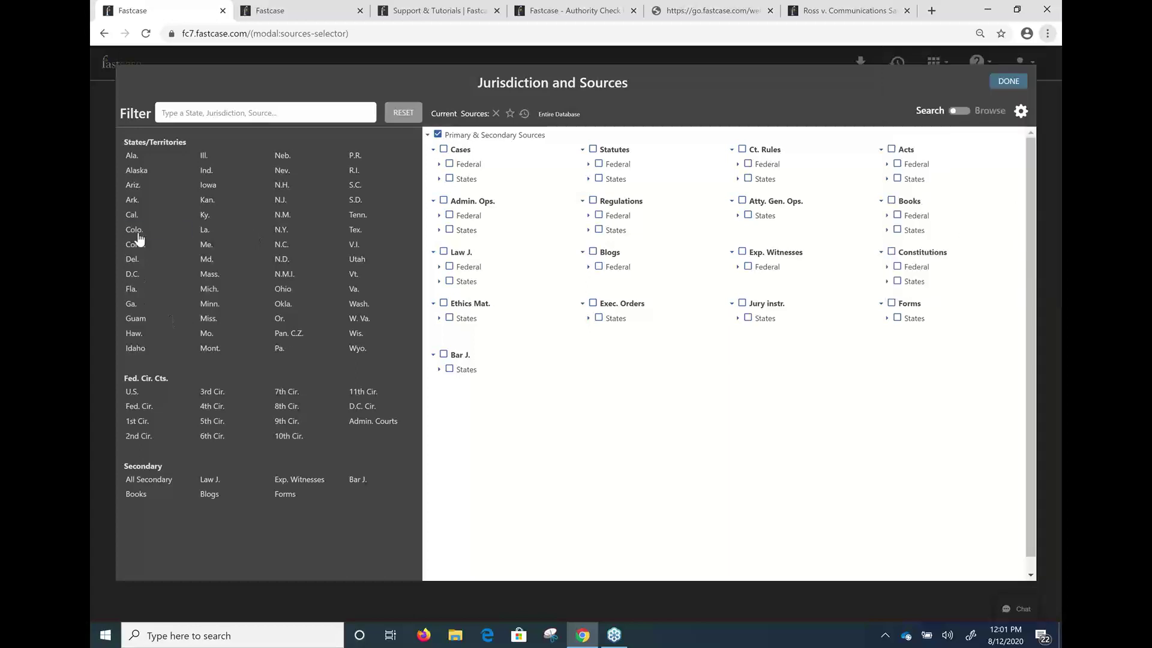
left_click(138, 233)
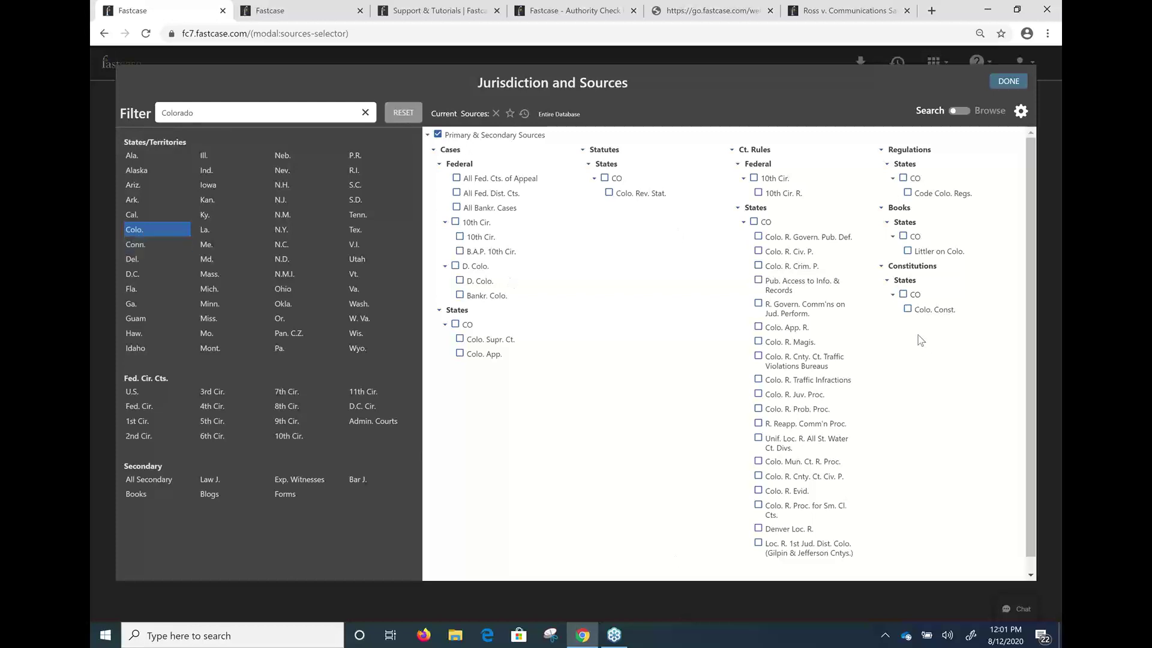
left_click(460, 341)
left_click(460, 353)
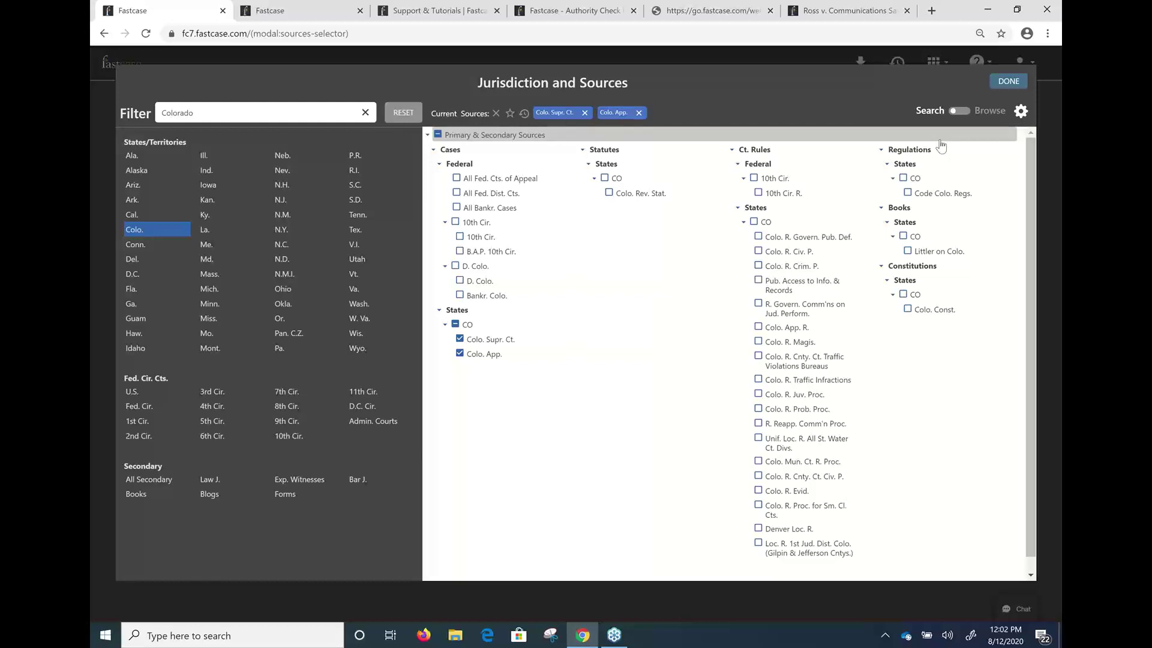
left_click(1023, 84)
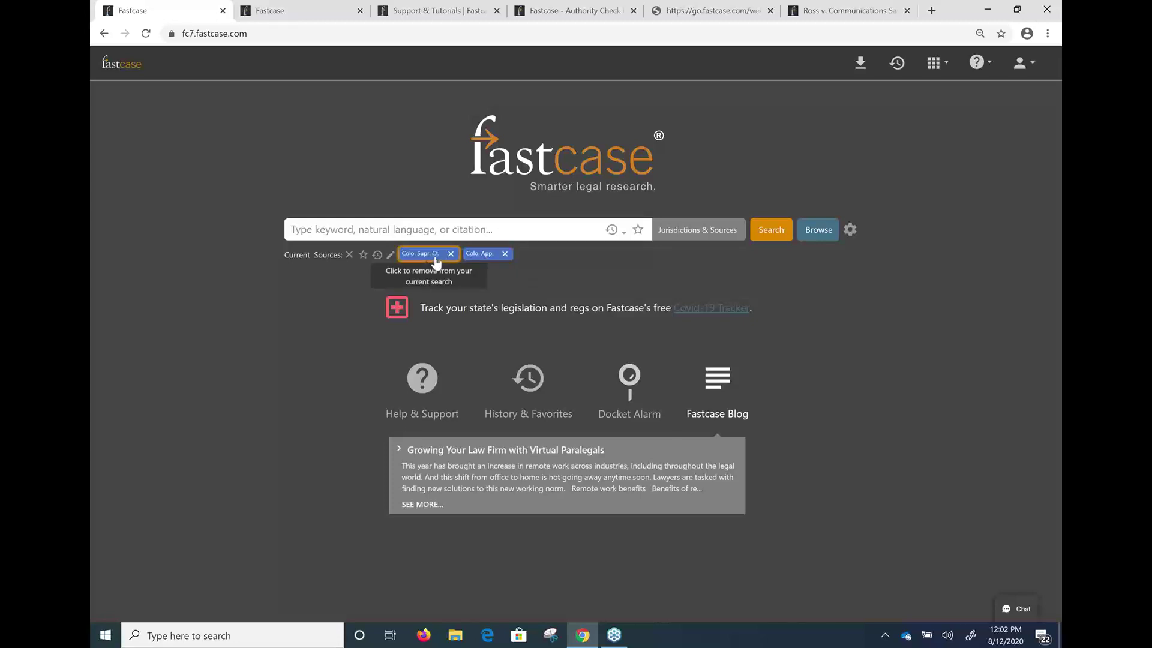
Save the current Colorado sources as a favorite and show the default search source among the saved sources
left_click(364, 255)
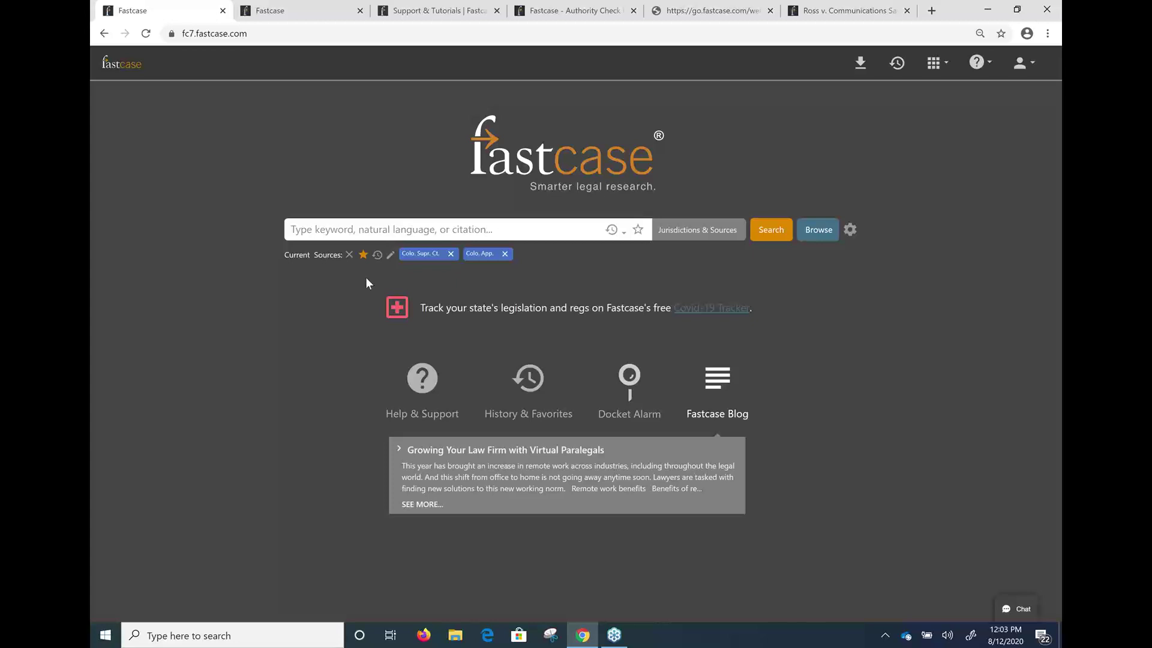
left_click(859, 233)
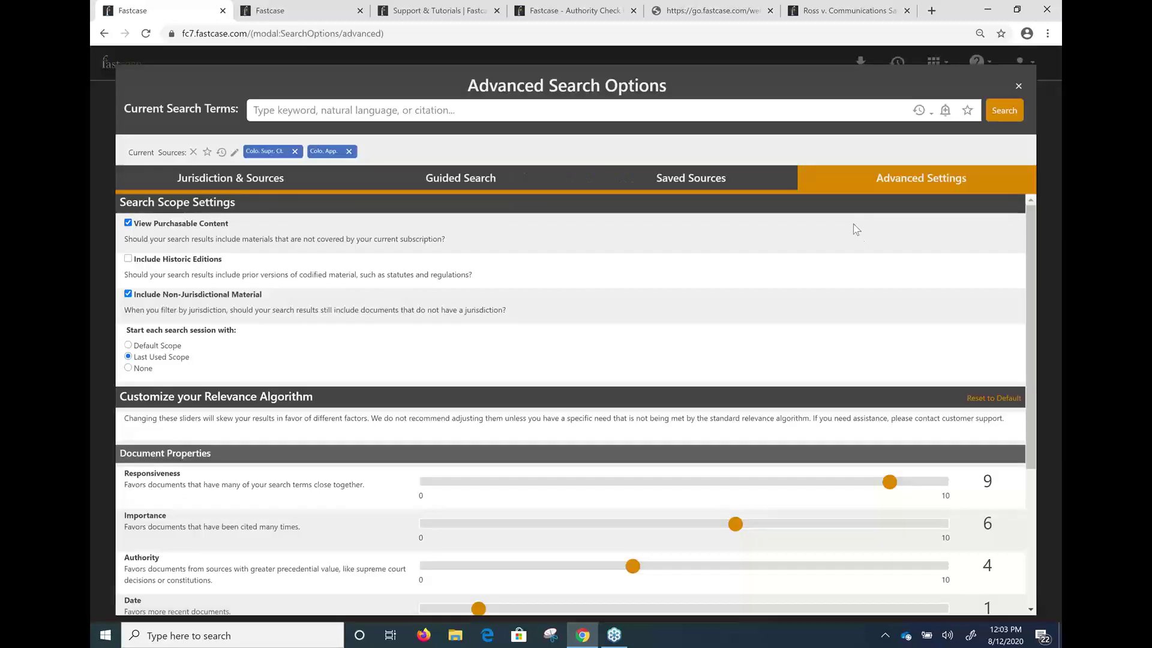
left_click(714, 179)
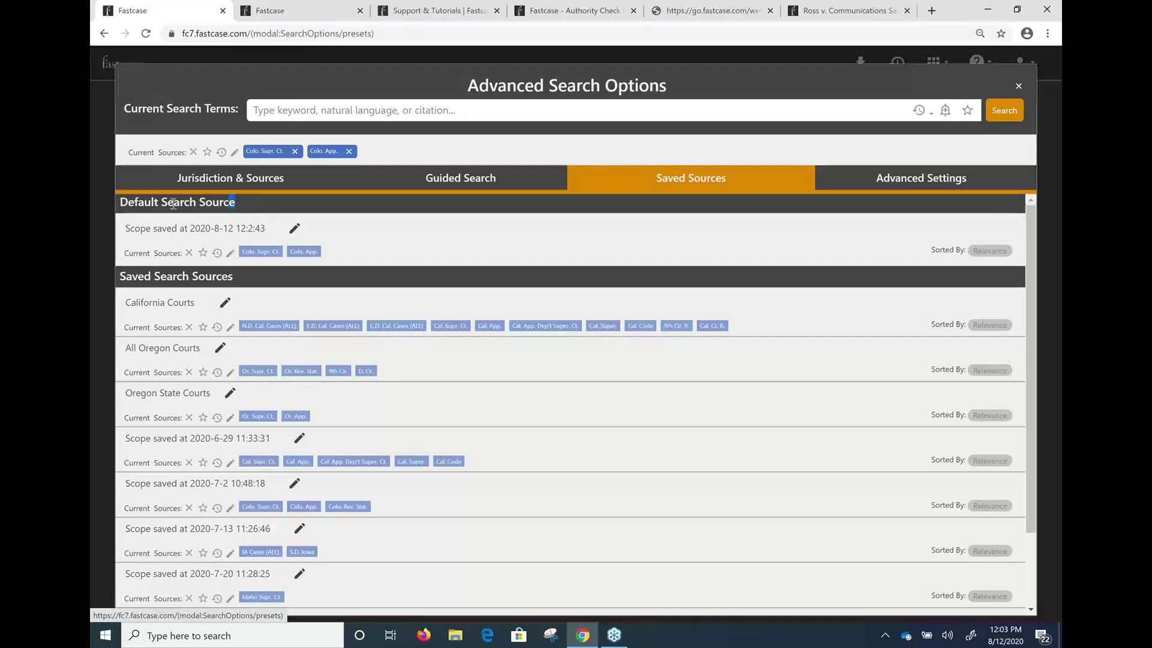
triple_click(238, 204)
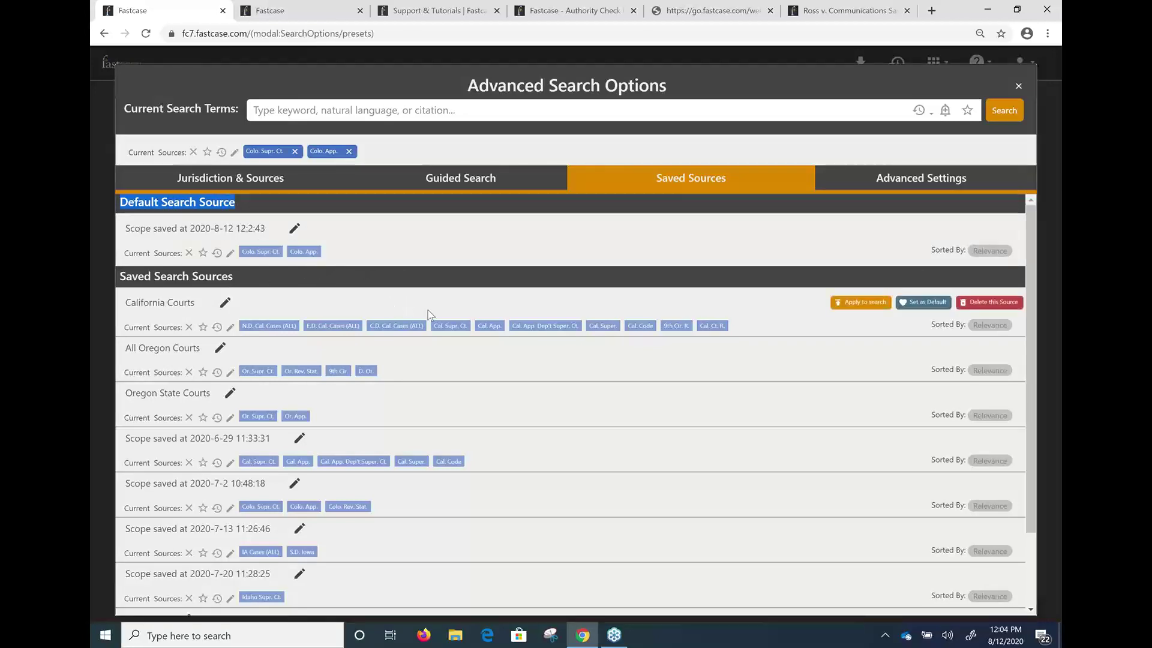
Set the saved source "All Oregon Courts" as the default search source and close the advanced search options
scroll(429, 315, "down", 2)
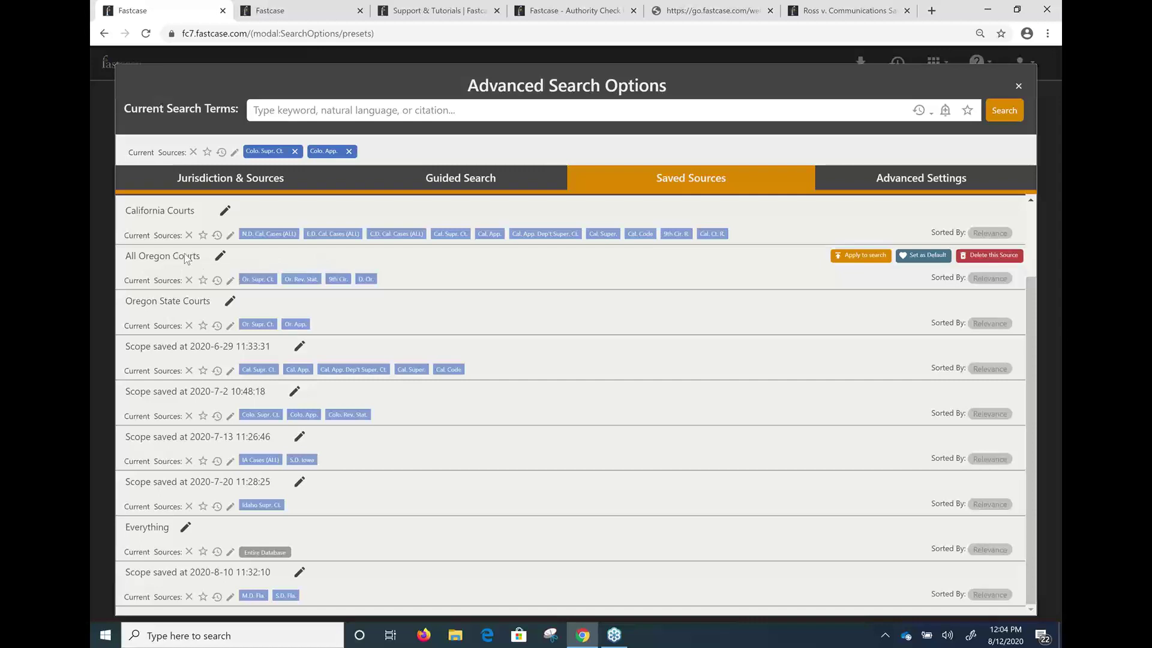
left_click(921, 258)
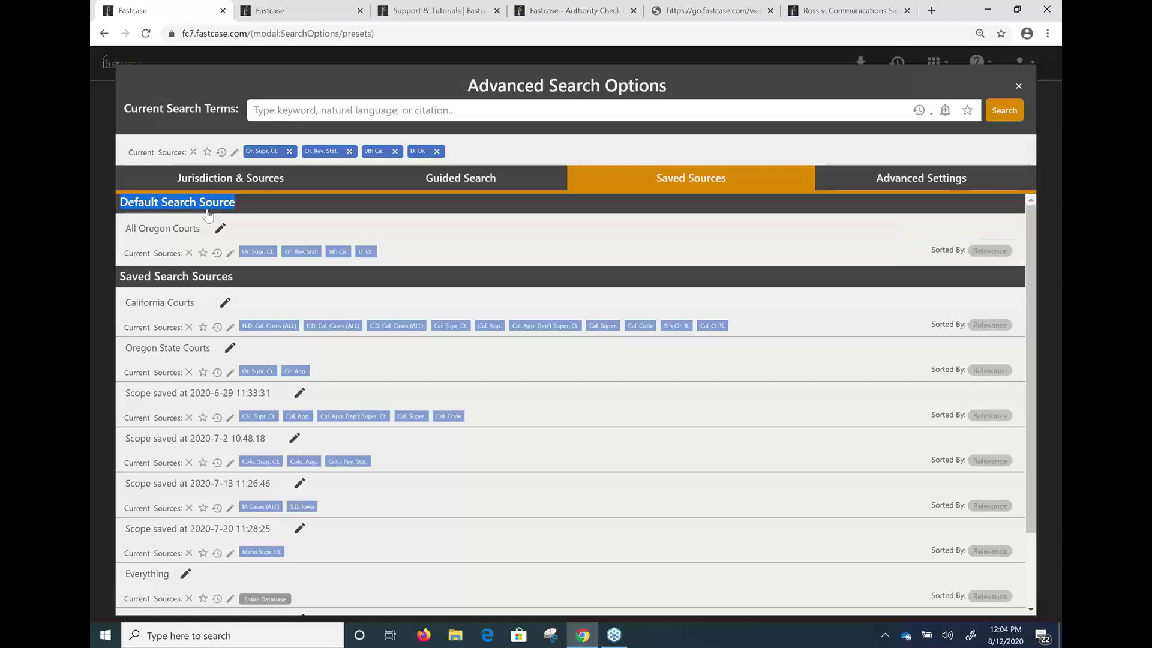
mouse_move(198, 237)
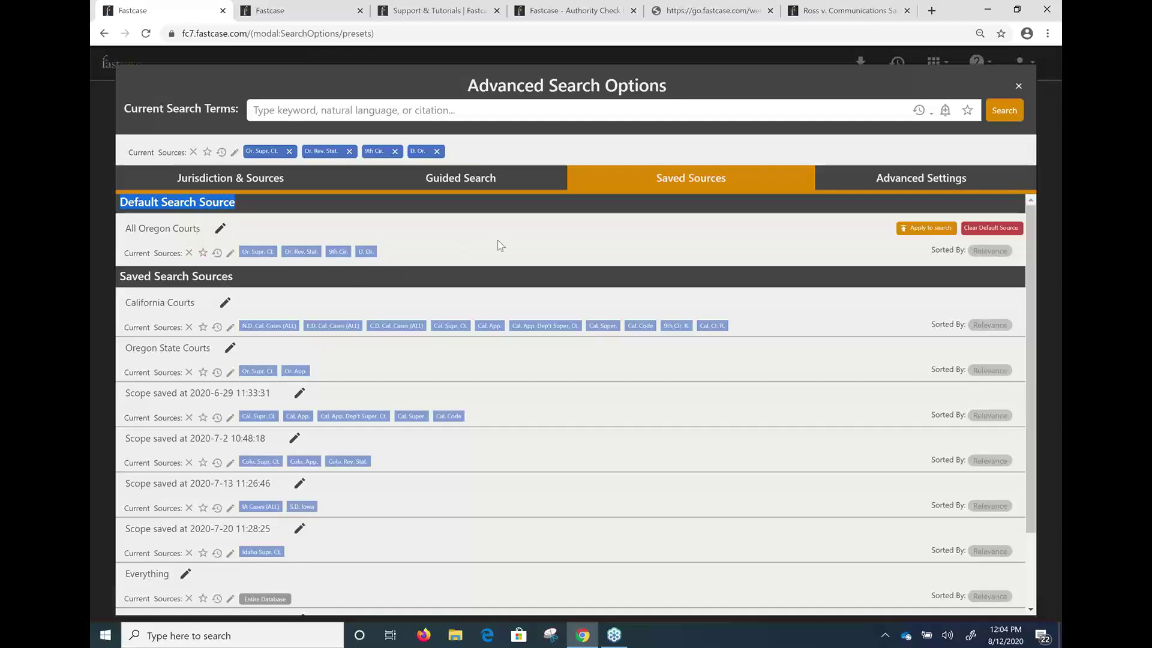
left_click(1017, 87)
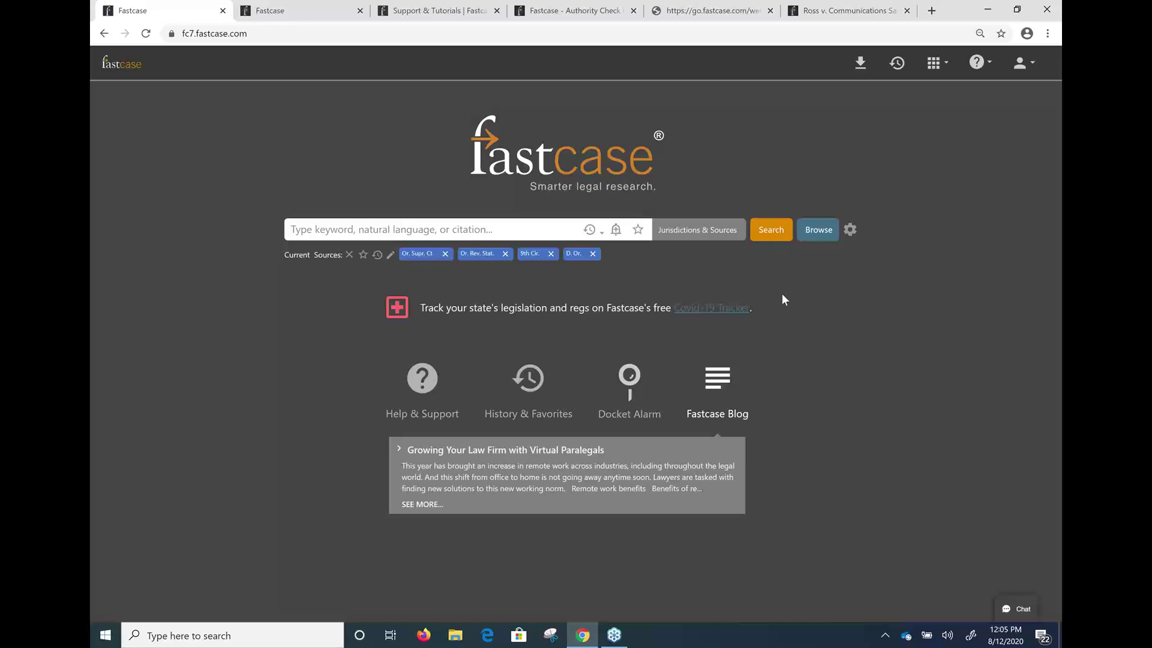
Browse the Oregon & Federal materials, check how current the Oregon Revised Statutes are, and return to the start page
left_click(836, 240)
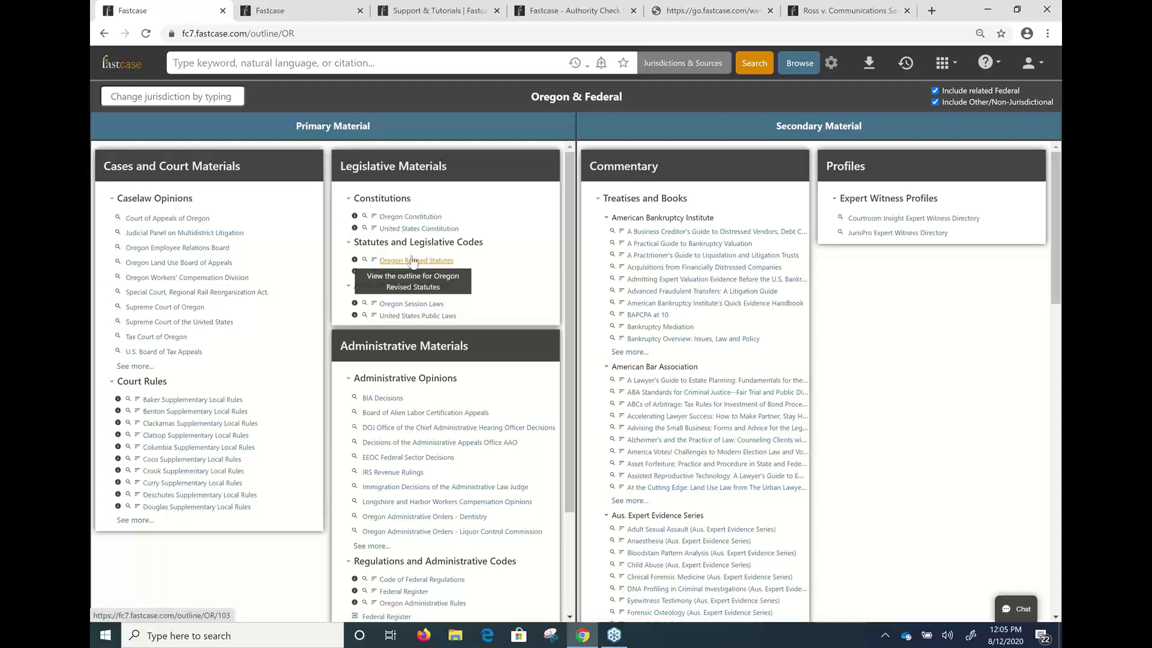
mouse_move(355, 261)
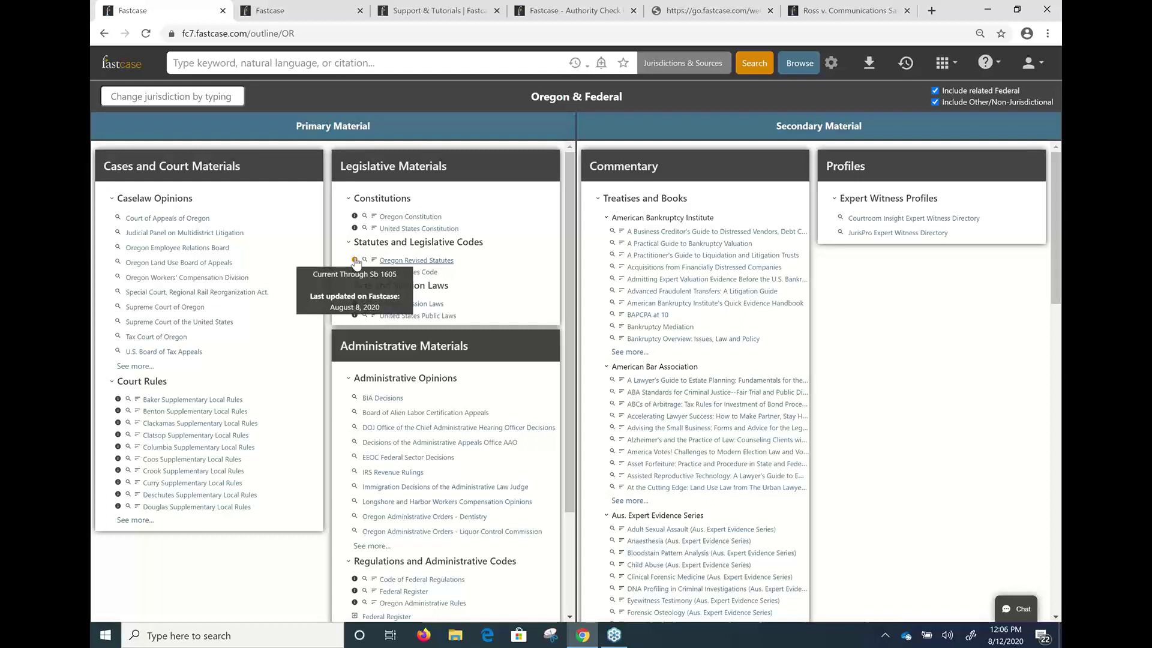
left_click(108, 63)
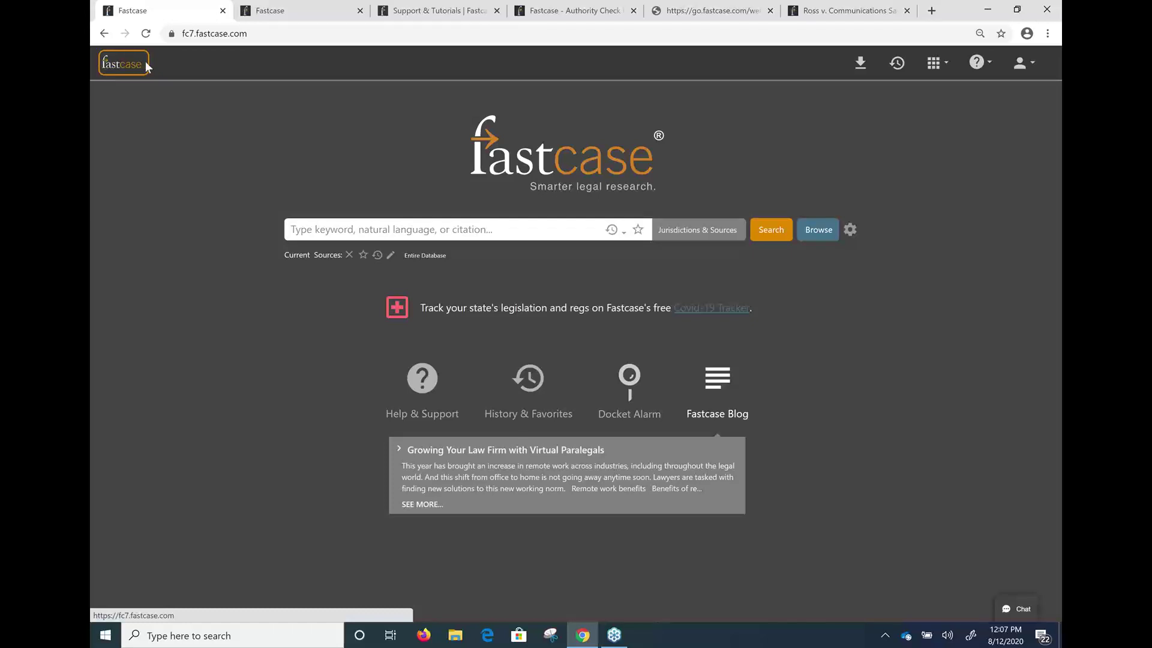
Open the live chat form, and go to the Contact Support section of the Support & Tutorials page
left_click(1020, 611)
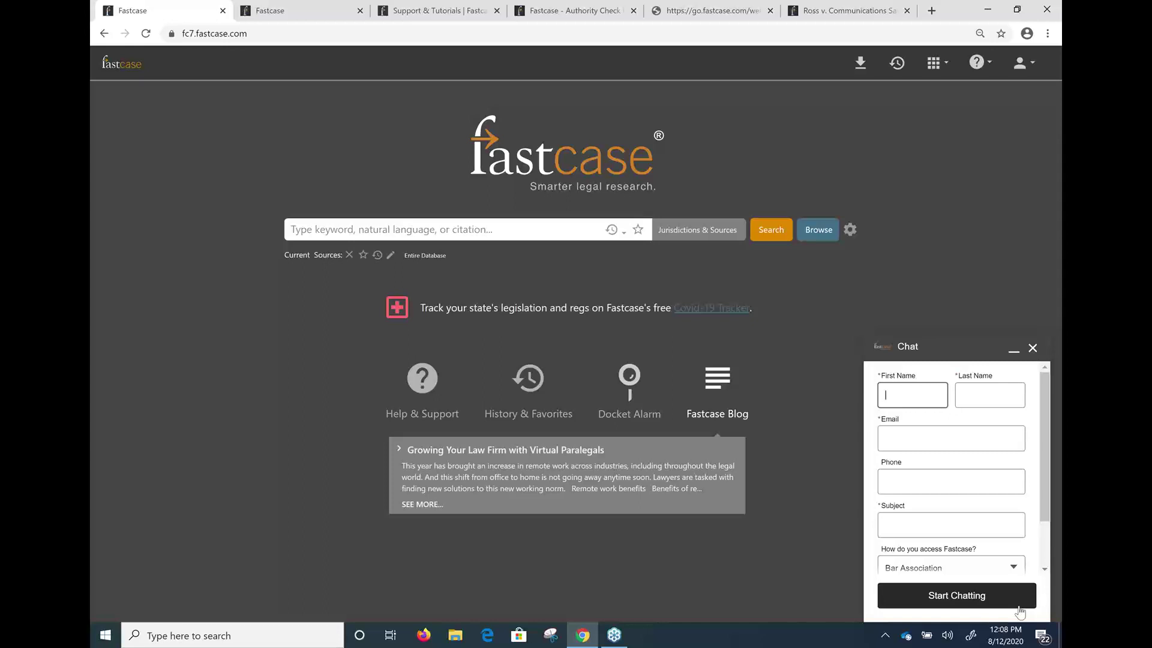
left_click(978, 63)
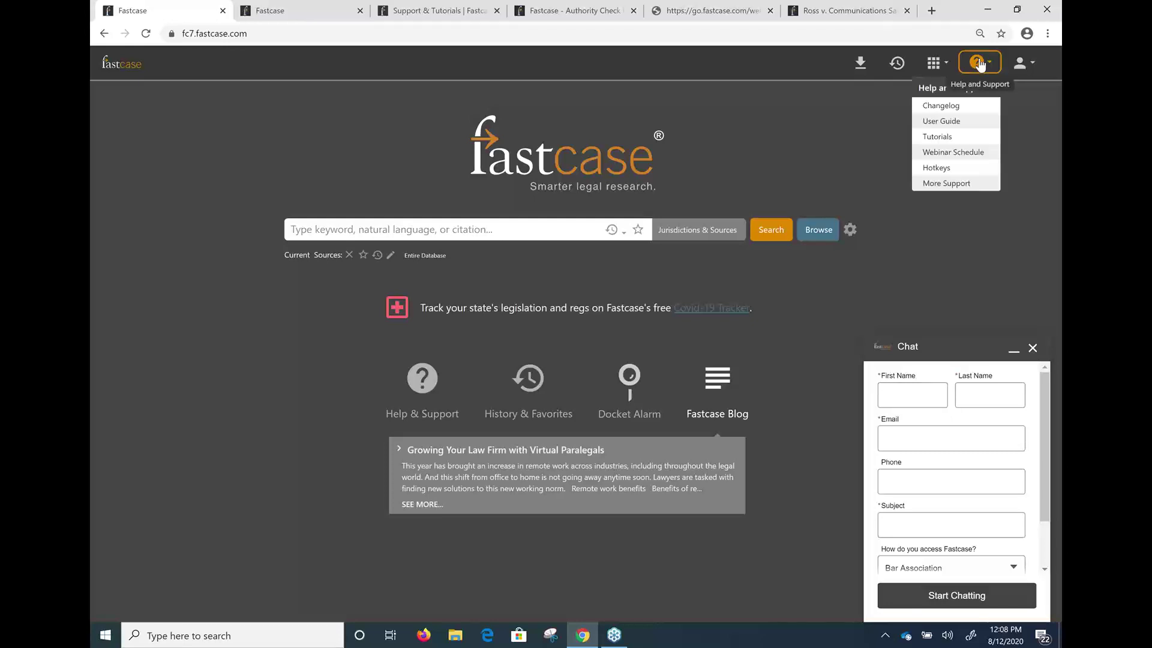
left_click(959, 184)
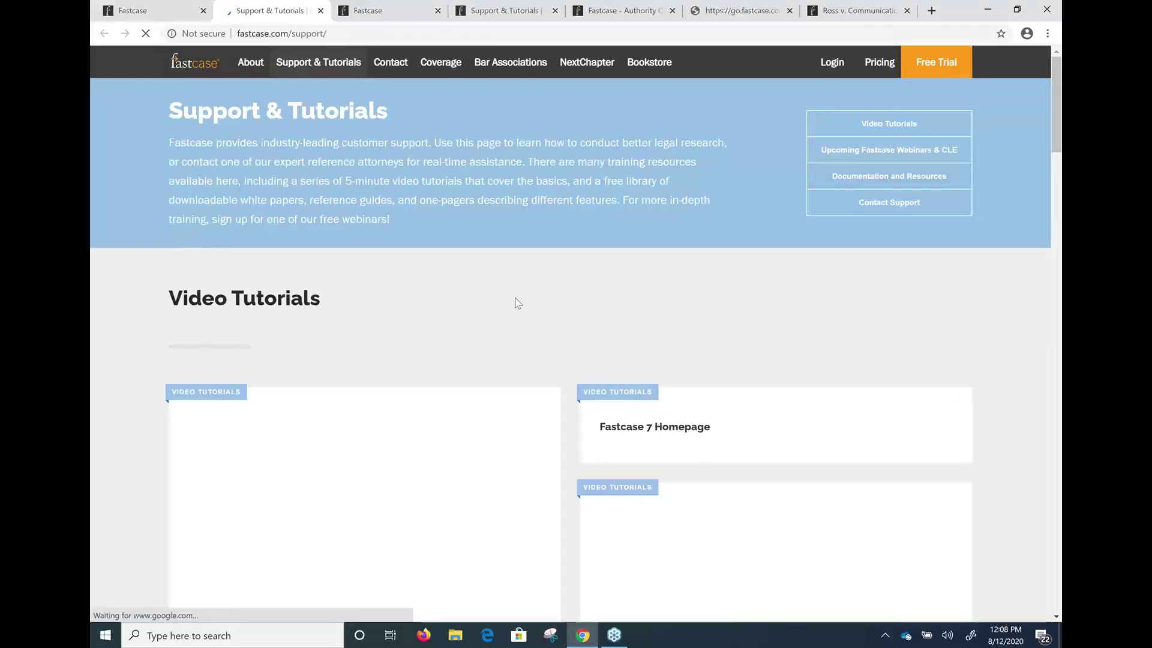
left_click(903, 208)
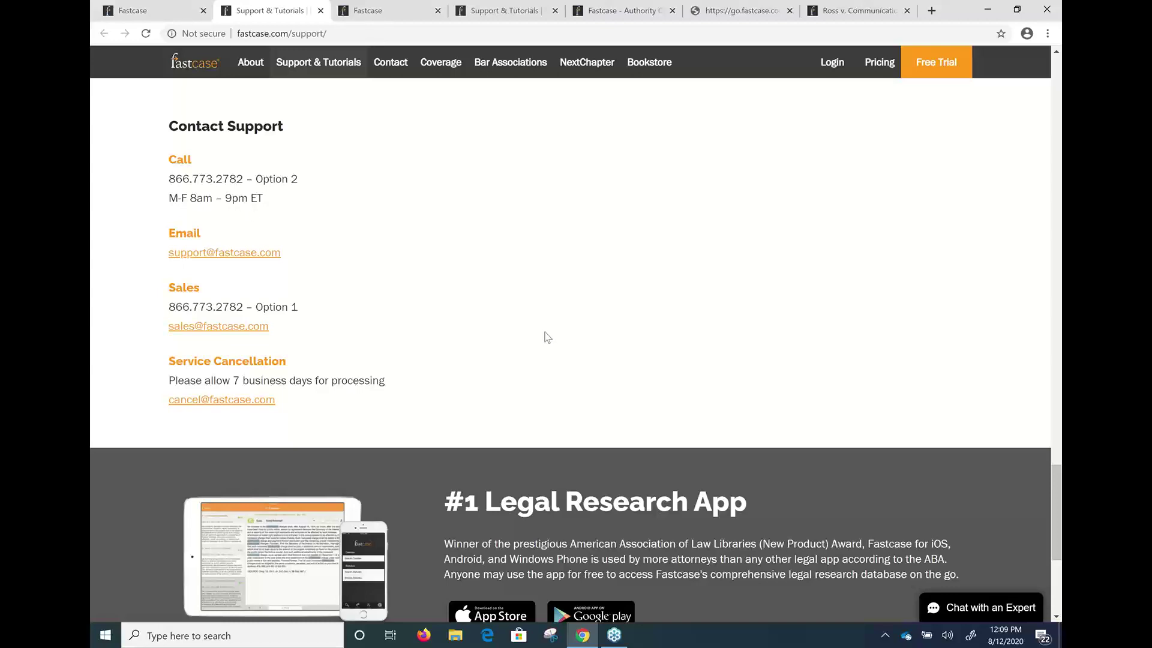
Look through the support page's webinars, documentation and video tutorials, and return to the Fastcase 7 start page
scroll(532, 324, "up", 9)
scroll(527, 322, "up", 10)
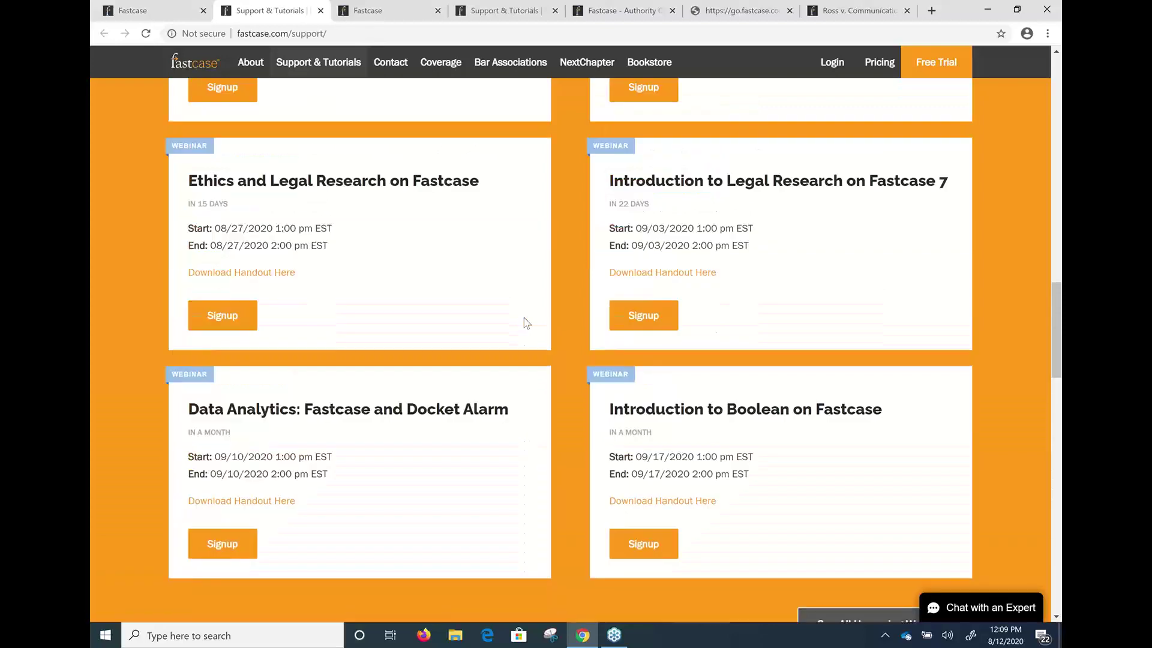
scroll(528, 317, "down", 9)
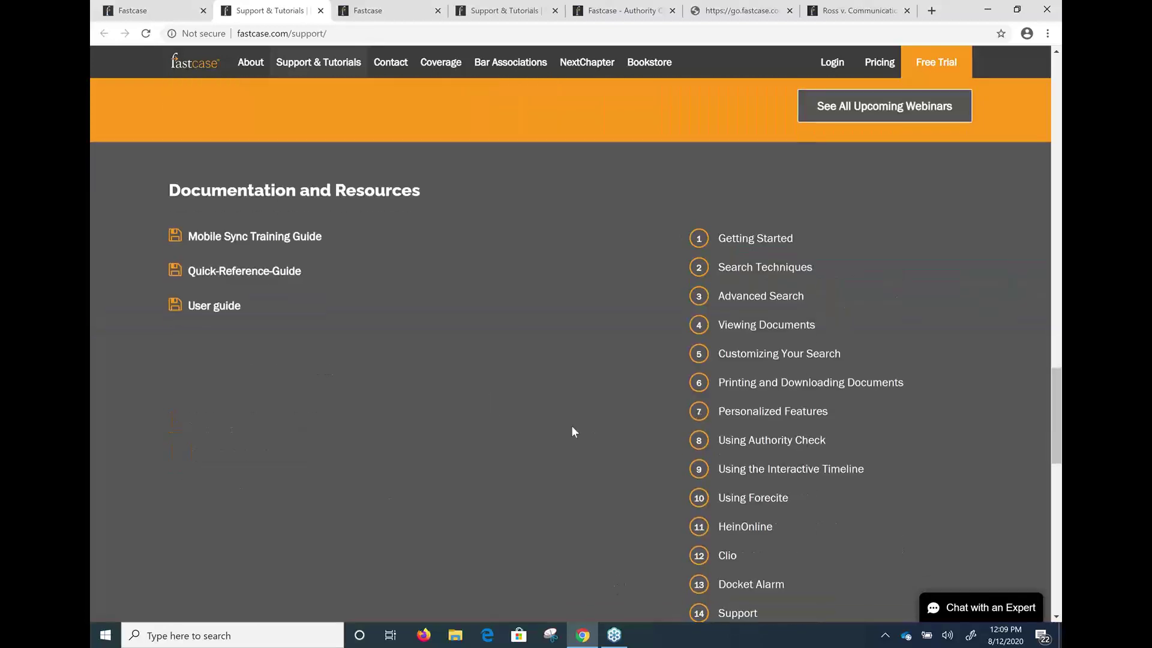
scroll(571, 428, "up", 3)
scroll(571, 431, "up", 10)
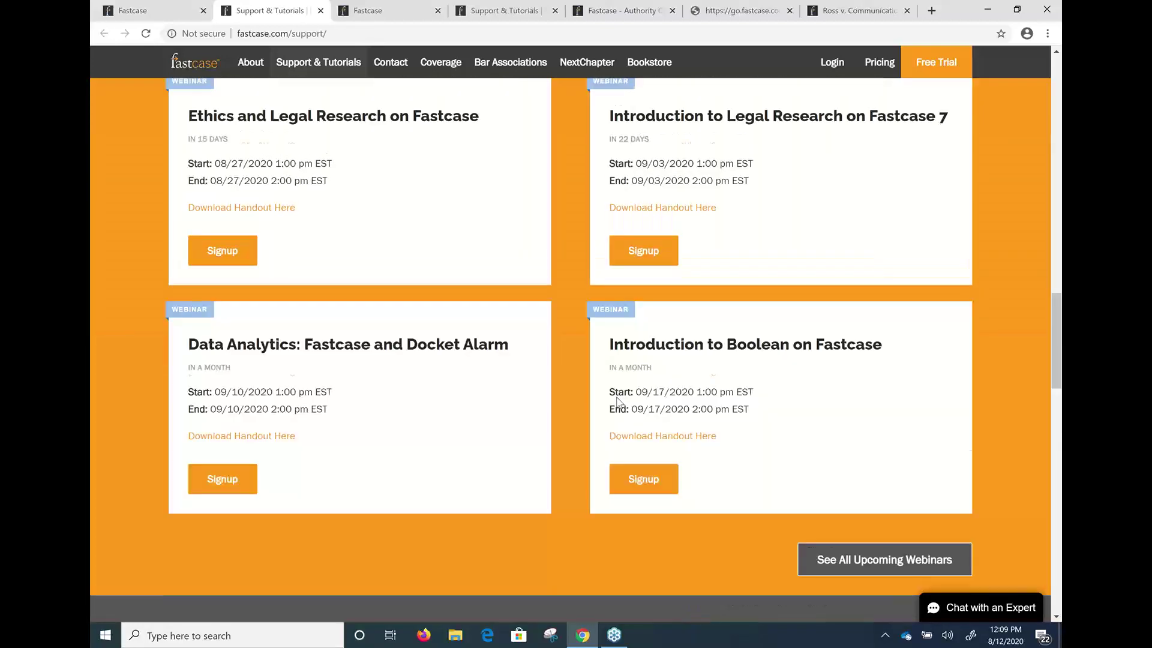
scroll(525, 201, "up", 10)
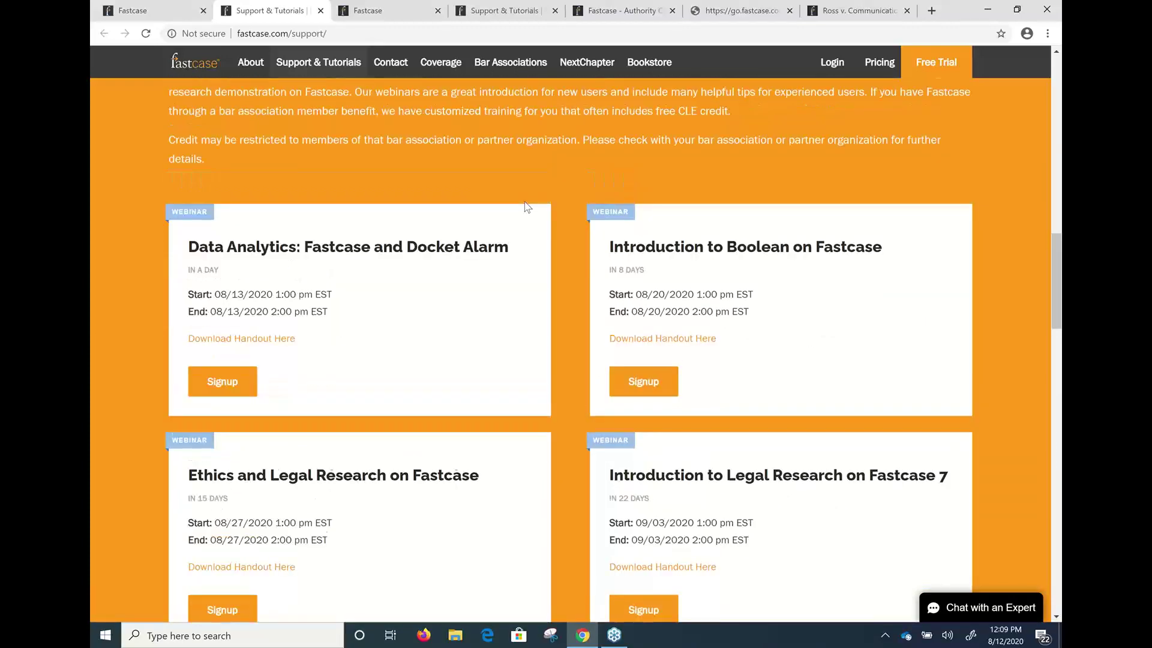
scroll(524, 208, "up", 2)
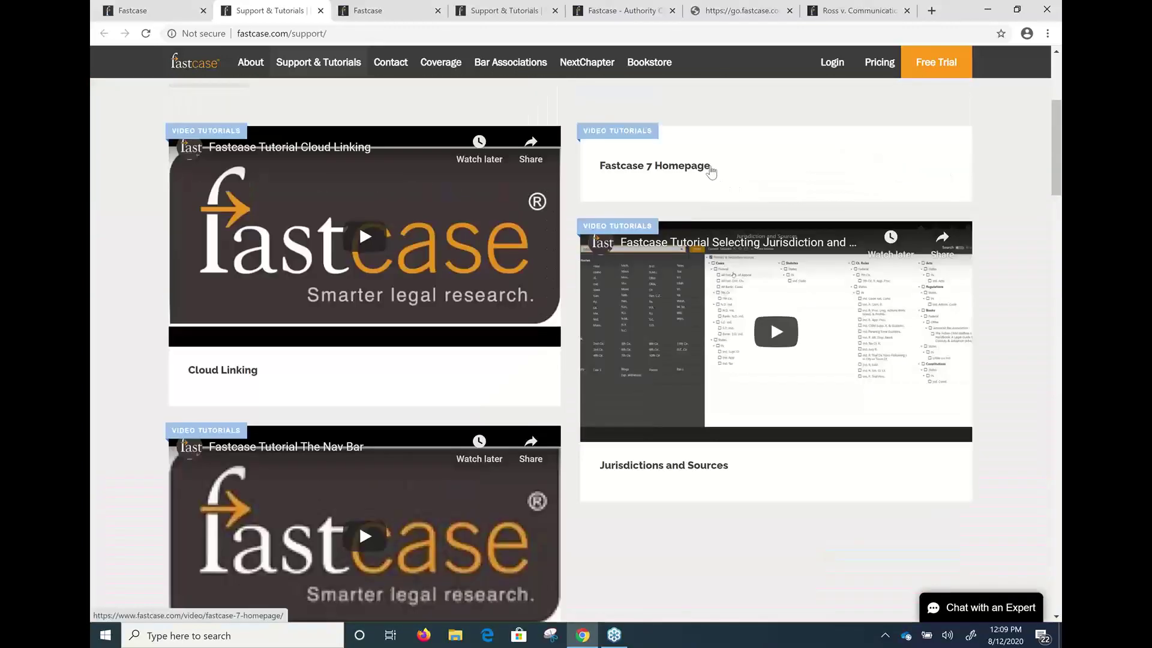
scroll(711, 172, "up", 5)
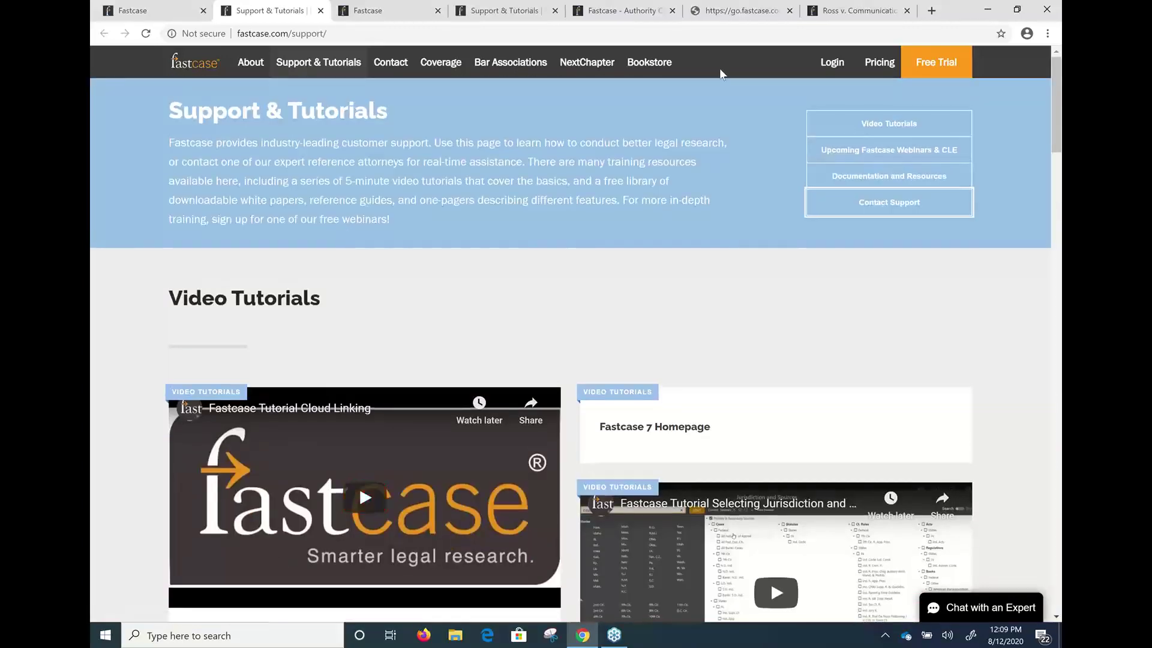
left_click(159, 7)
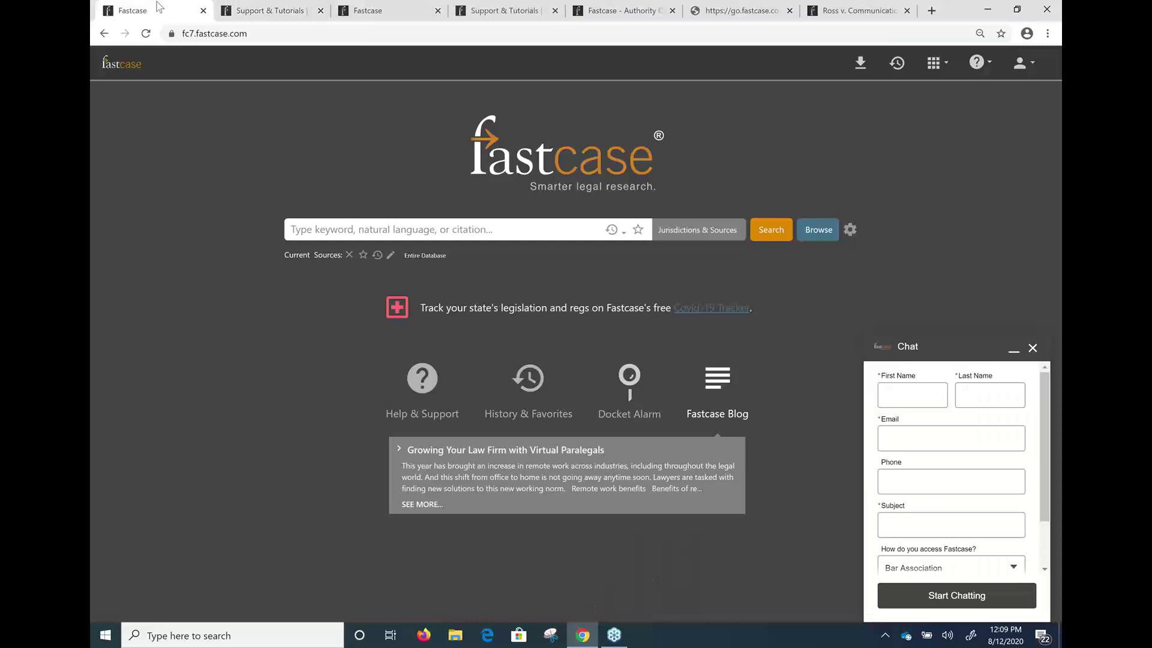